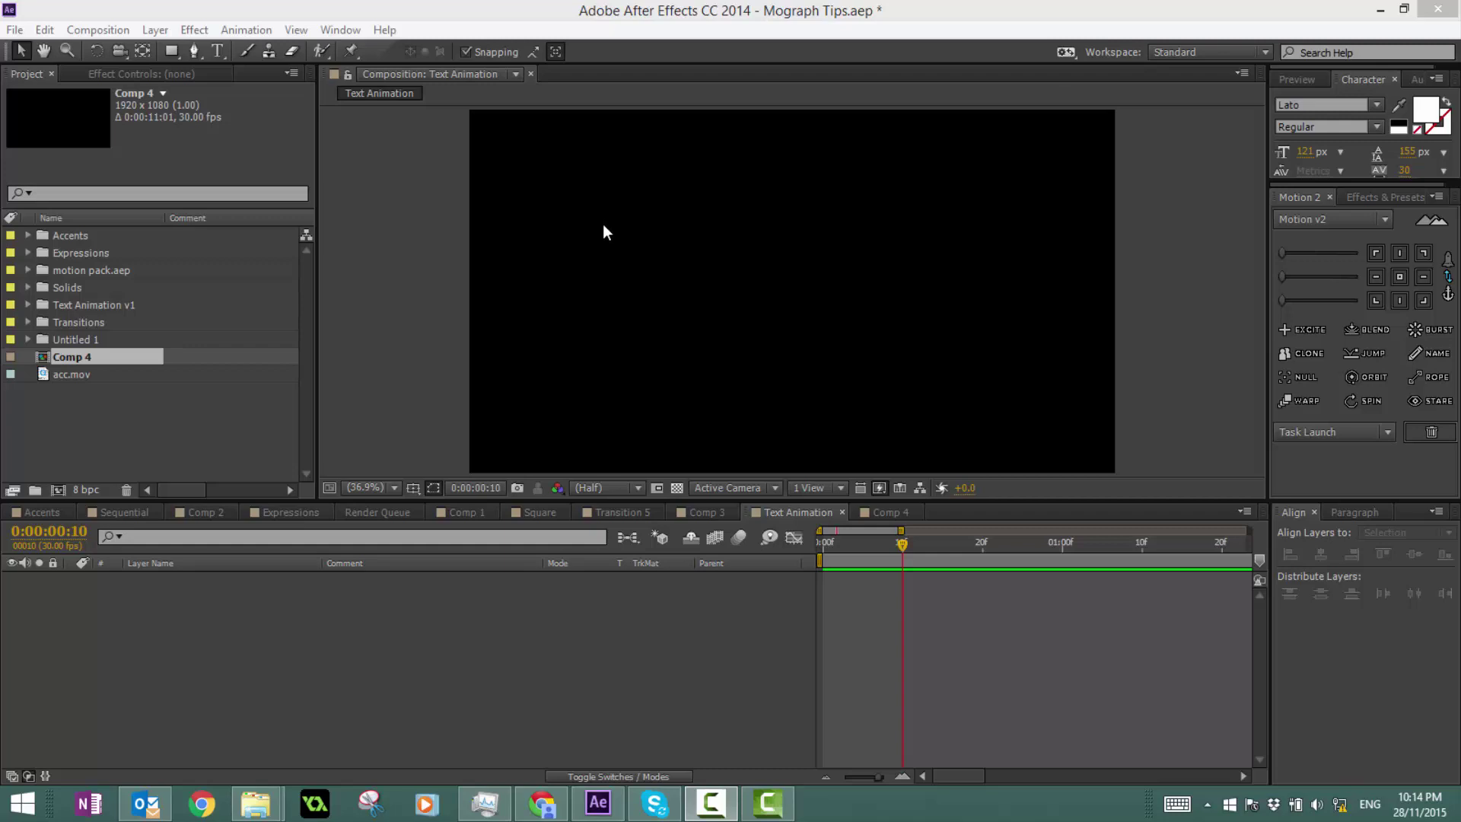
Step: Create a text layer in the composition reading 'geekybrackets'
left_click(719, 17)
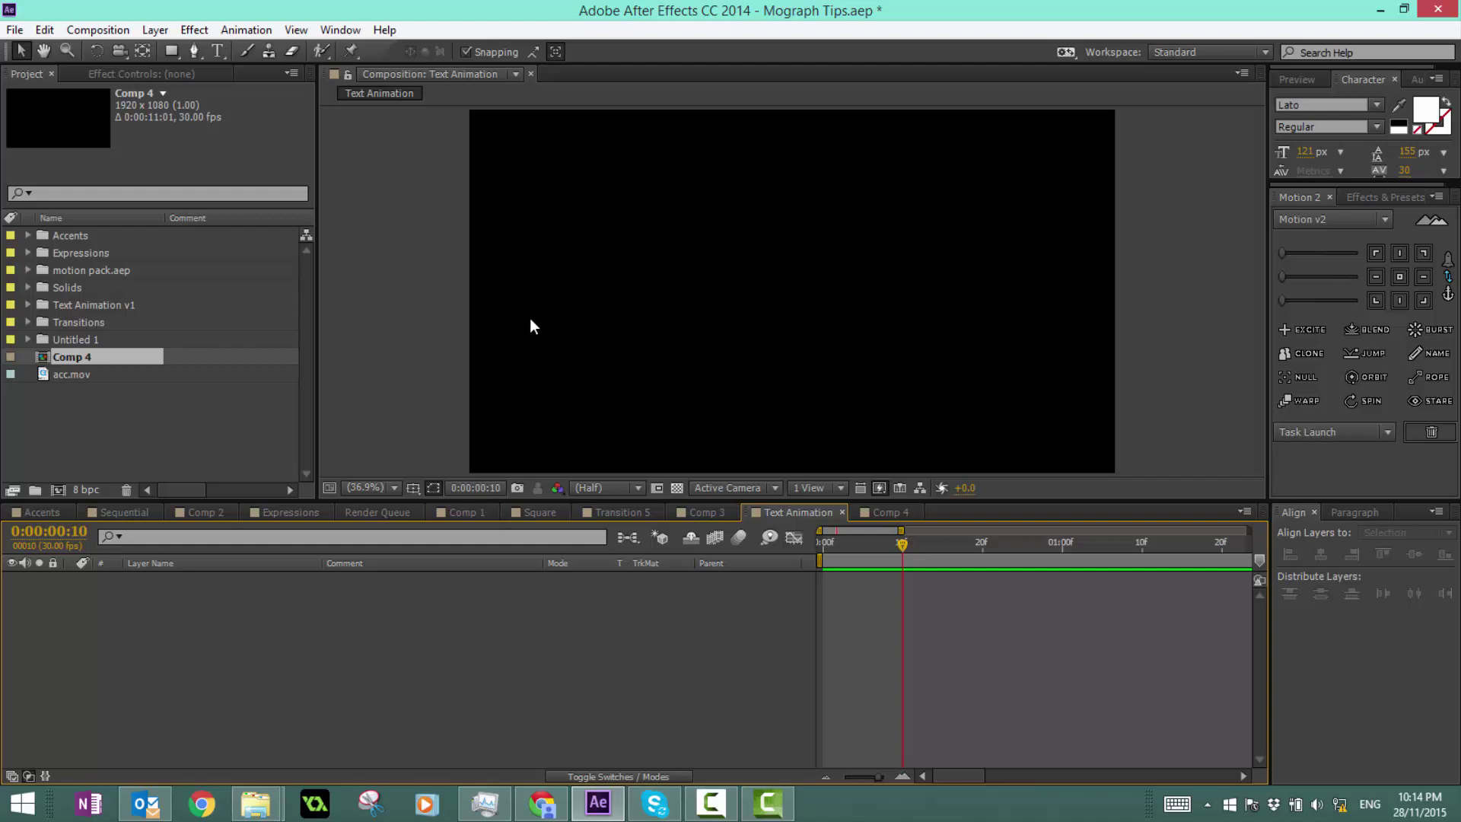
left_click(220, 54)
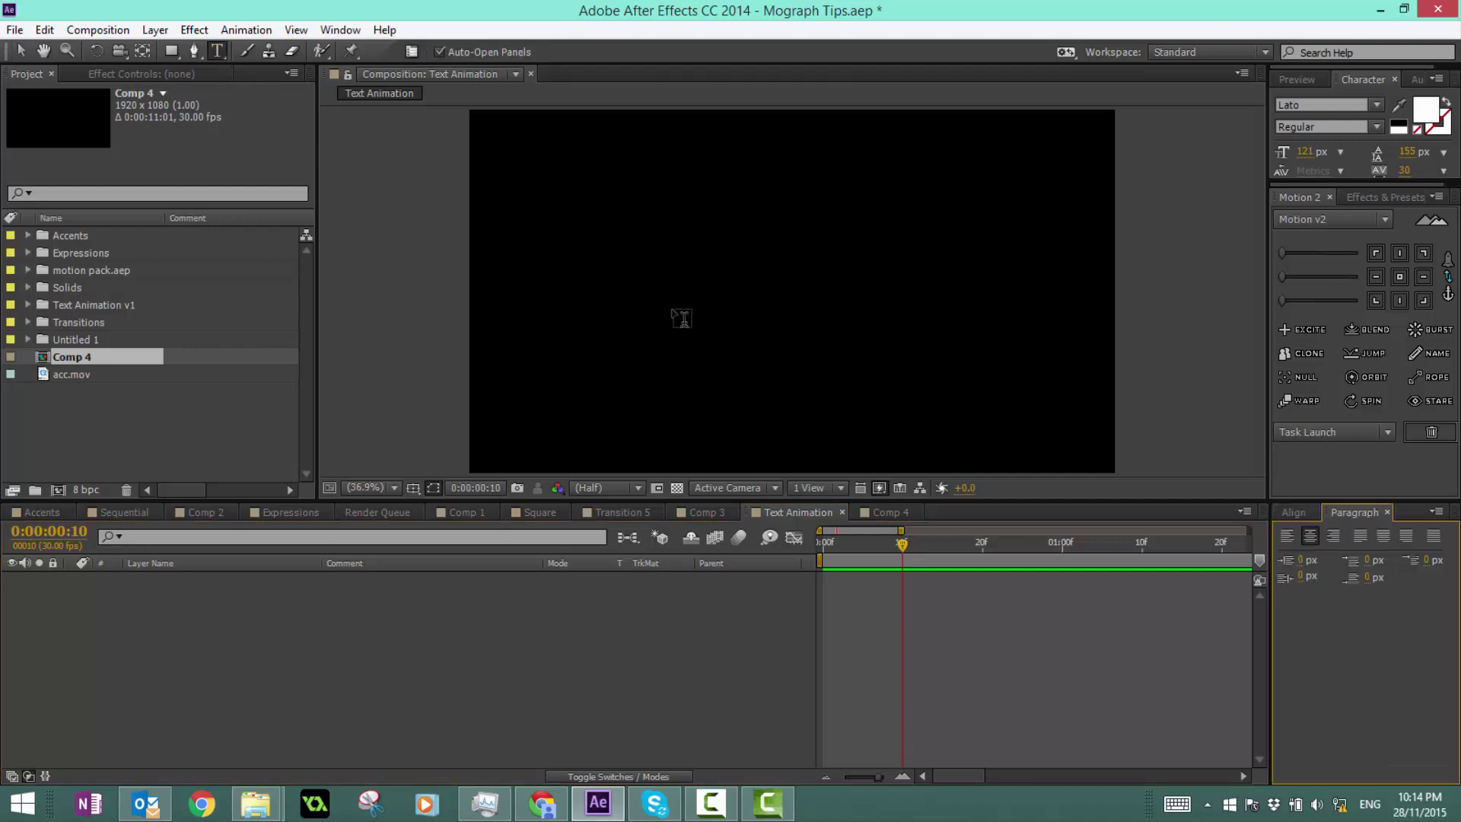
left_click(680, 317)
type("gee")
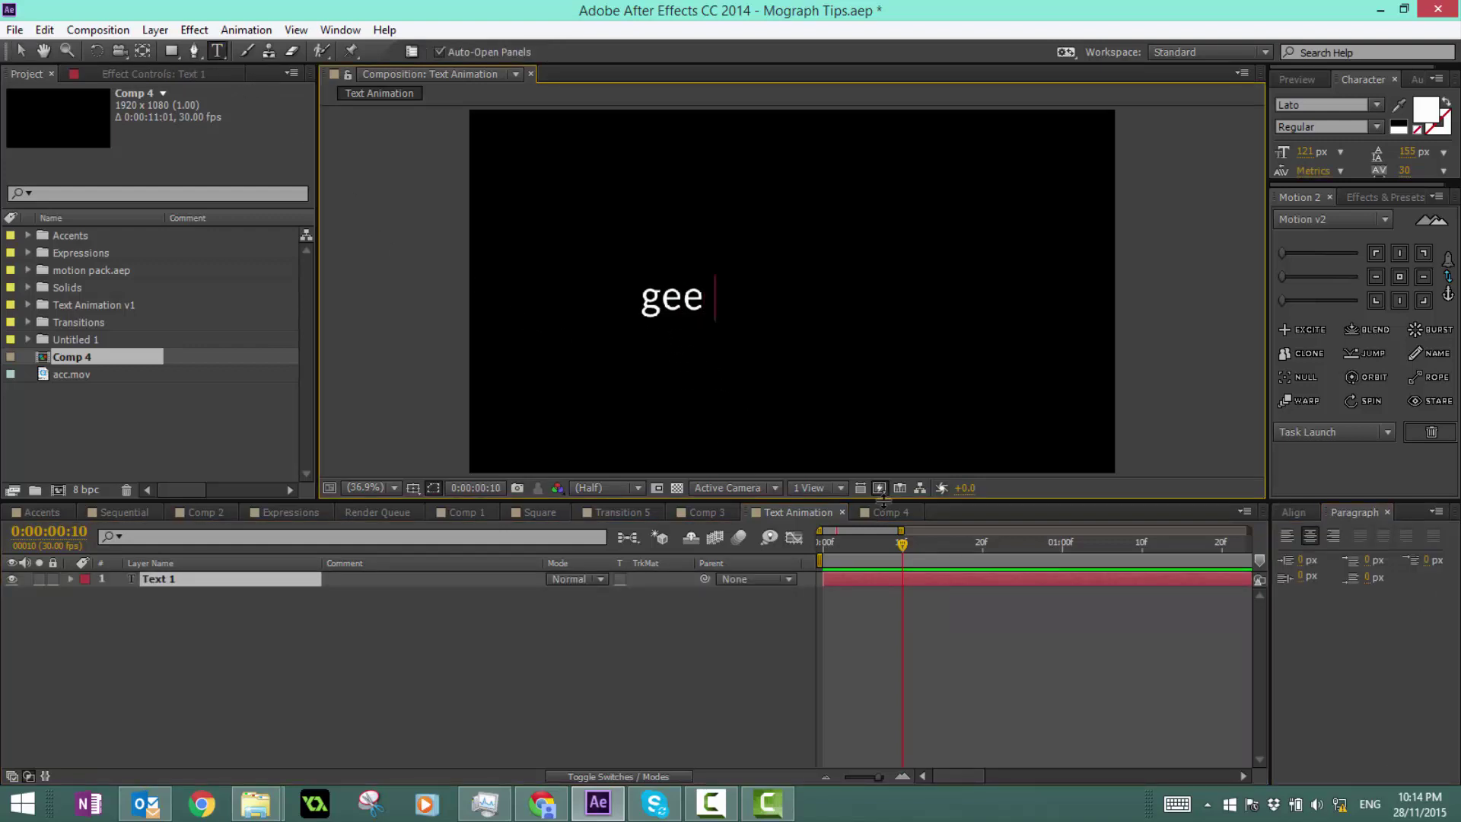
type("kybrackets")
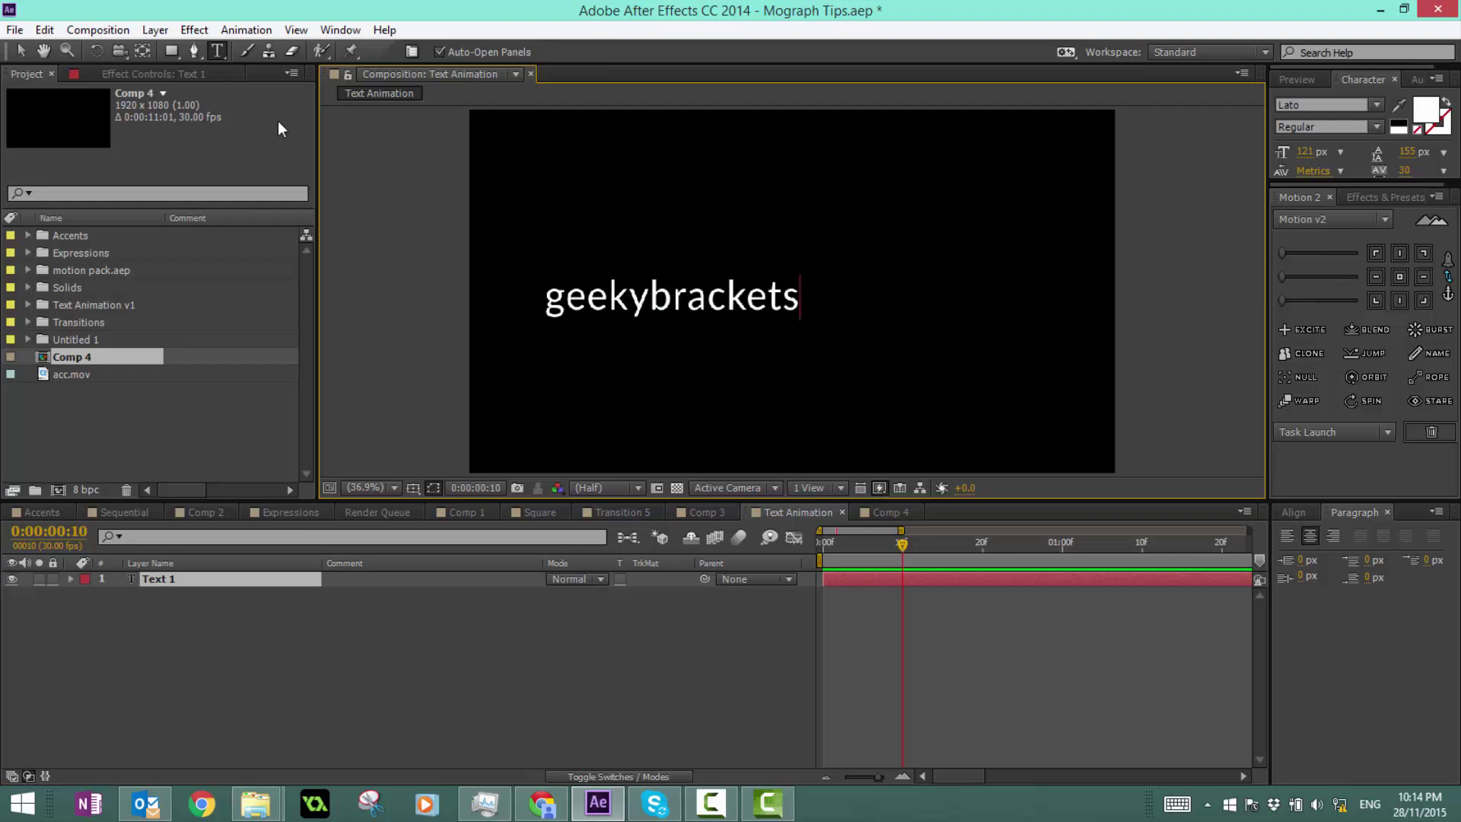
left_click(20, 51)
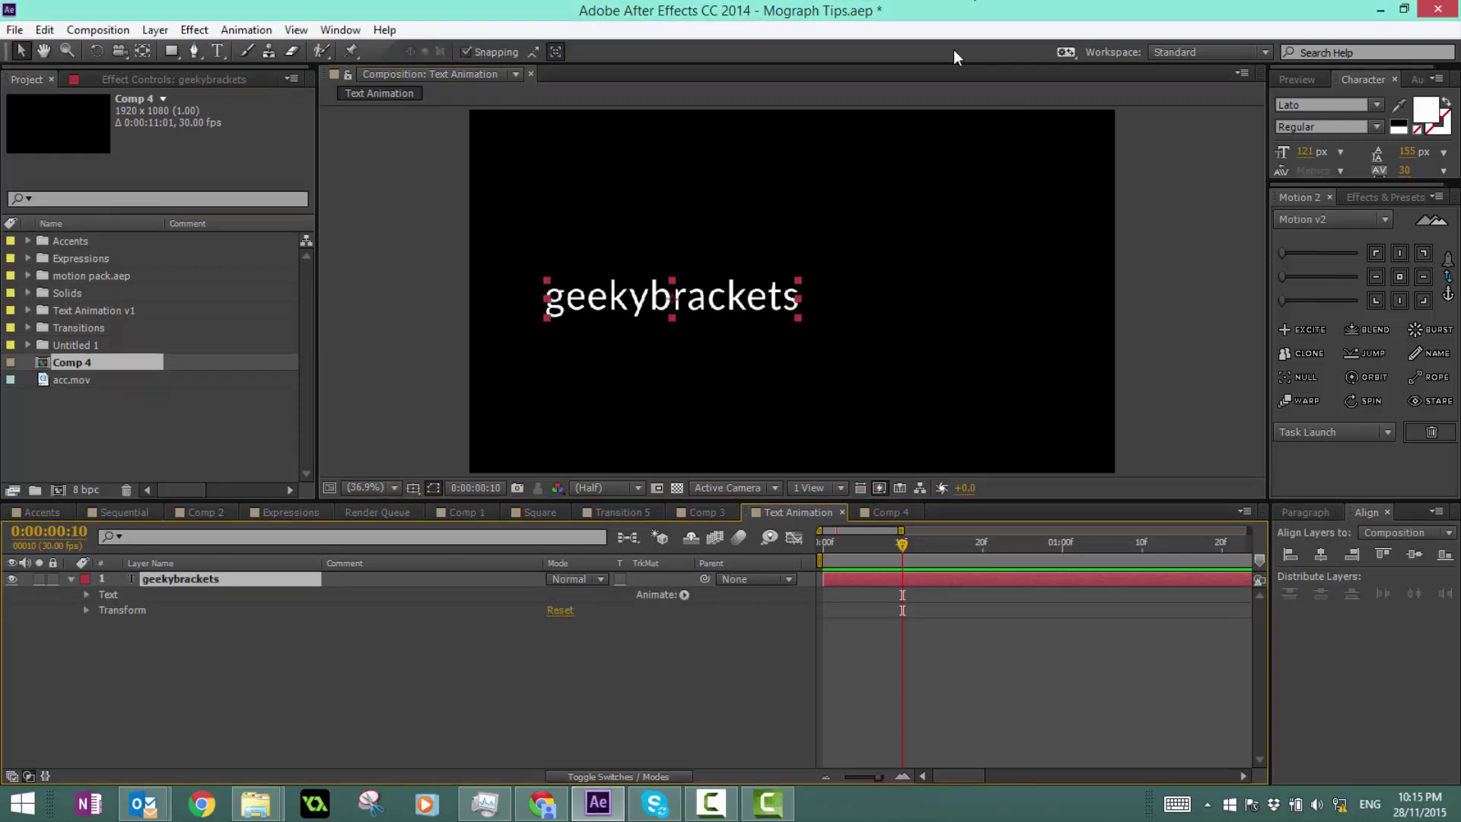
Step: Centre the text horizontally and vertically with the Align panel, then expand its layer properties
left_click(715, 303)
left_click(1324, 556)
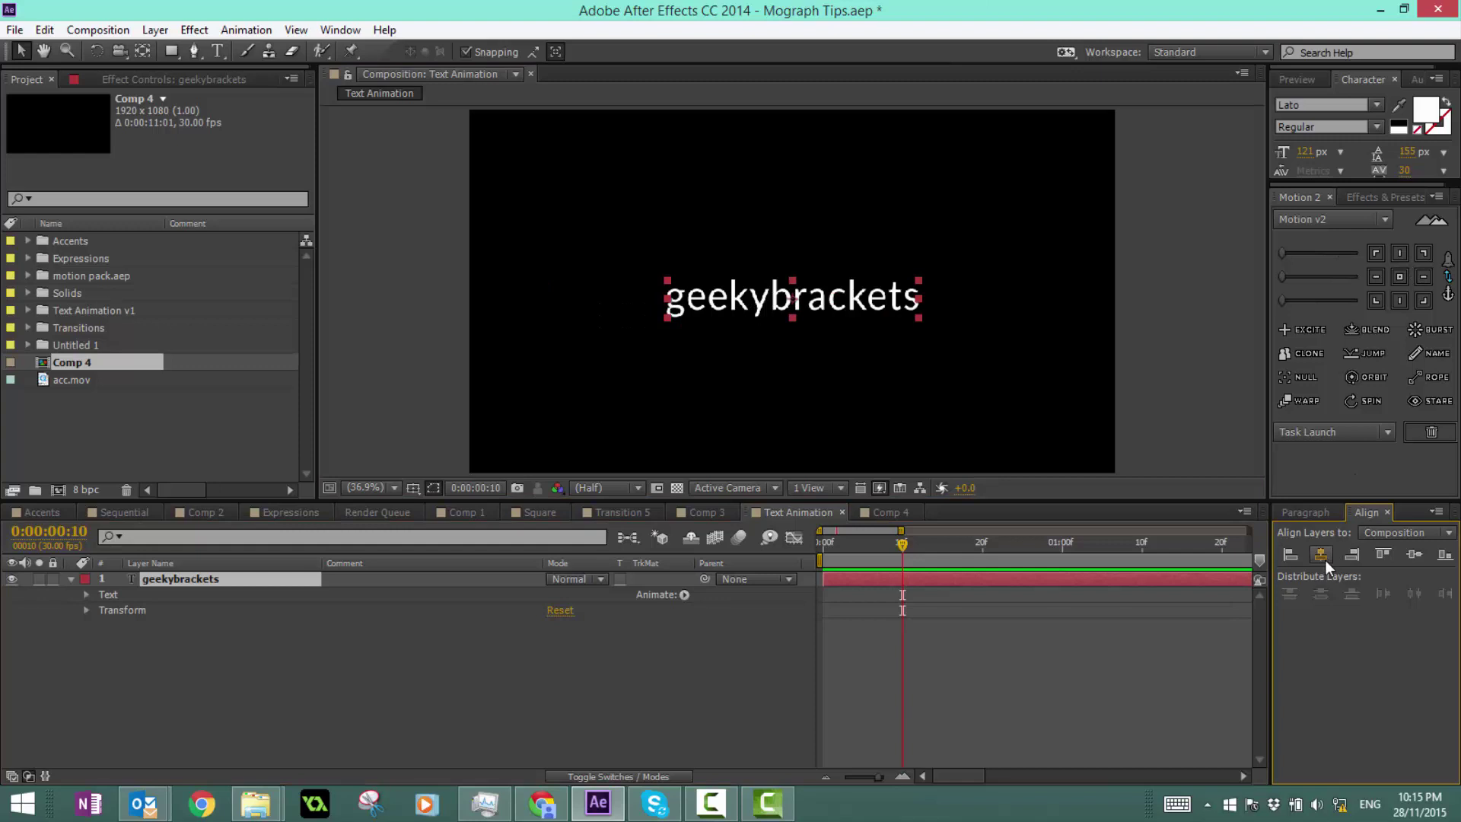
left_click(1411, 557)
left_click(875, 715)
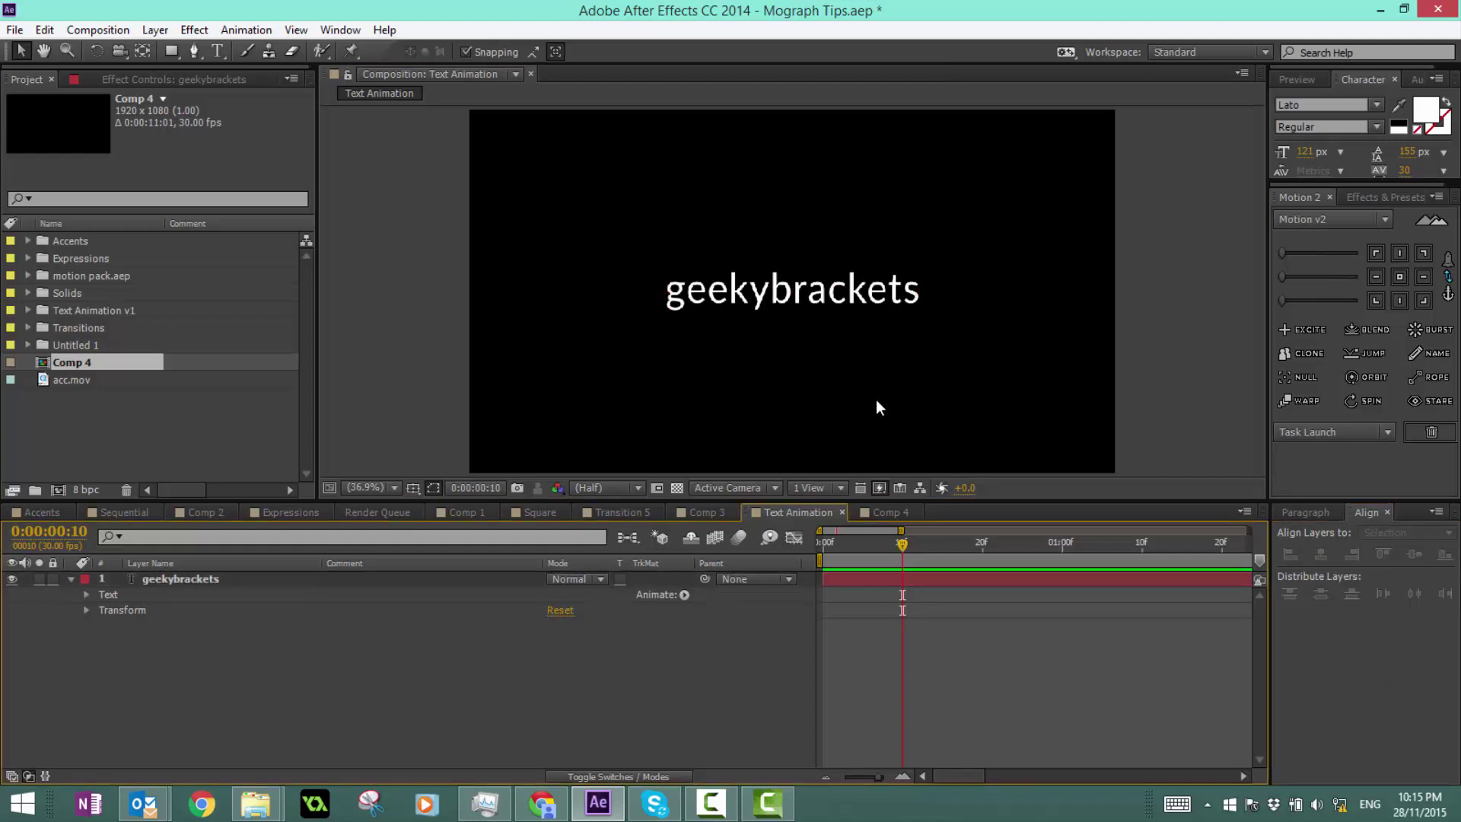
left_click(96, 577)
left_click(70, 579)
left_click(70, 578)
Step: Add a Scale animator, producing Animator 1 with Range Selector 1 and a Scale property
left_click(684, 595)
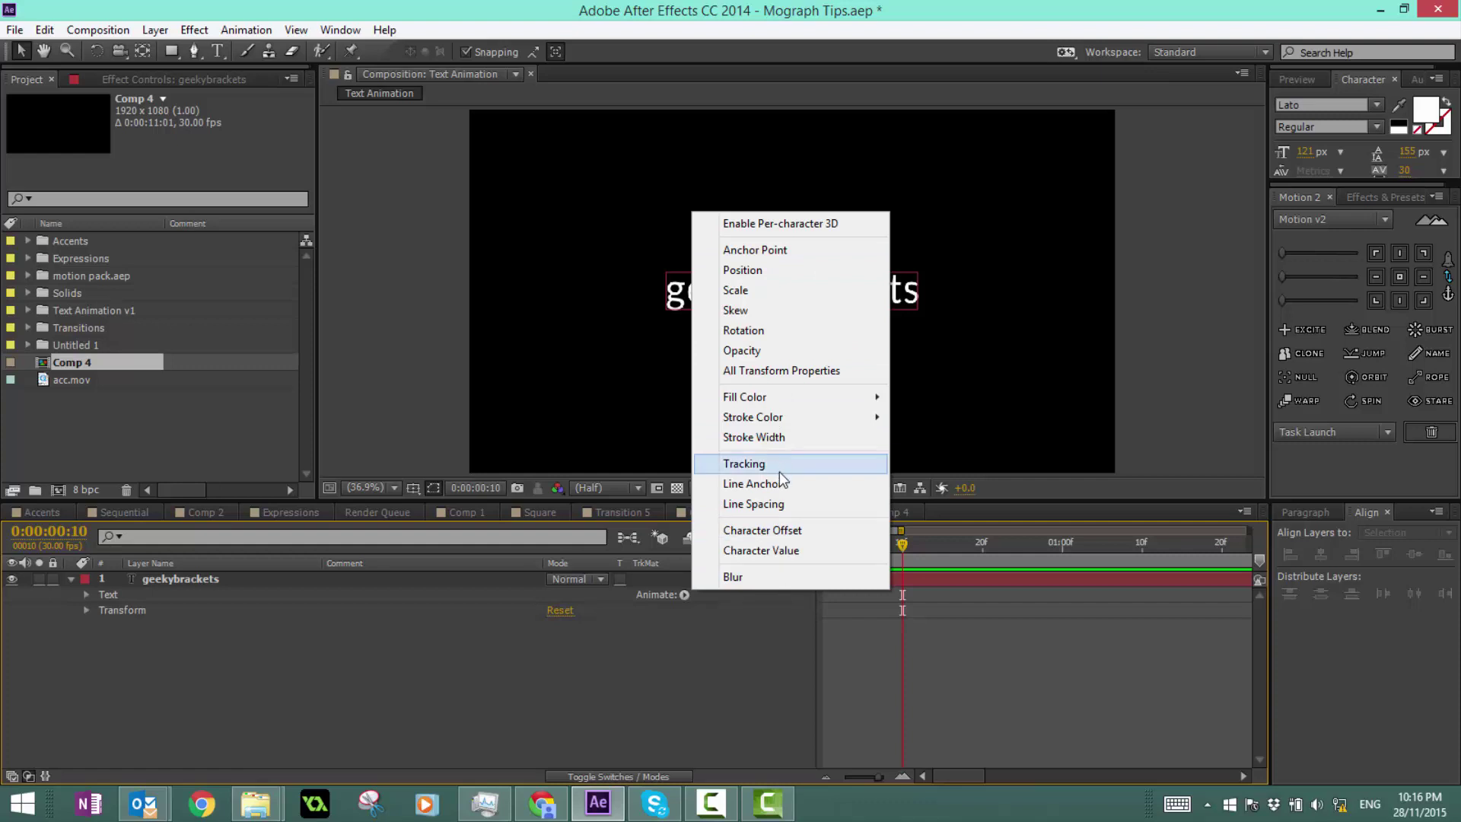
left_click(753, 292)
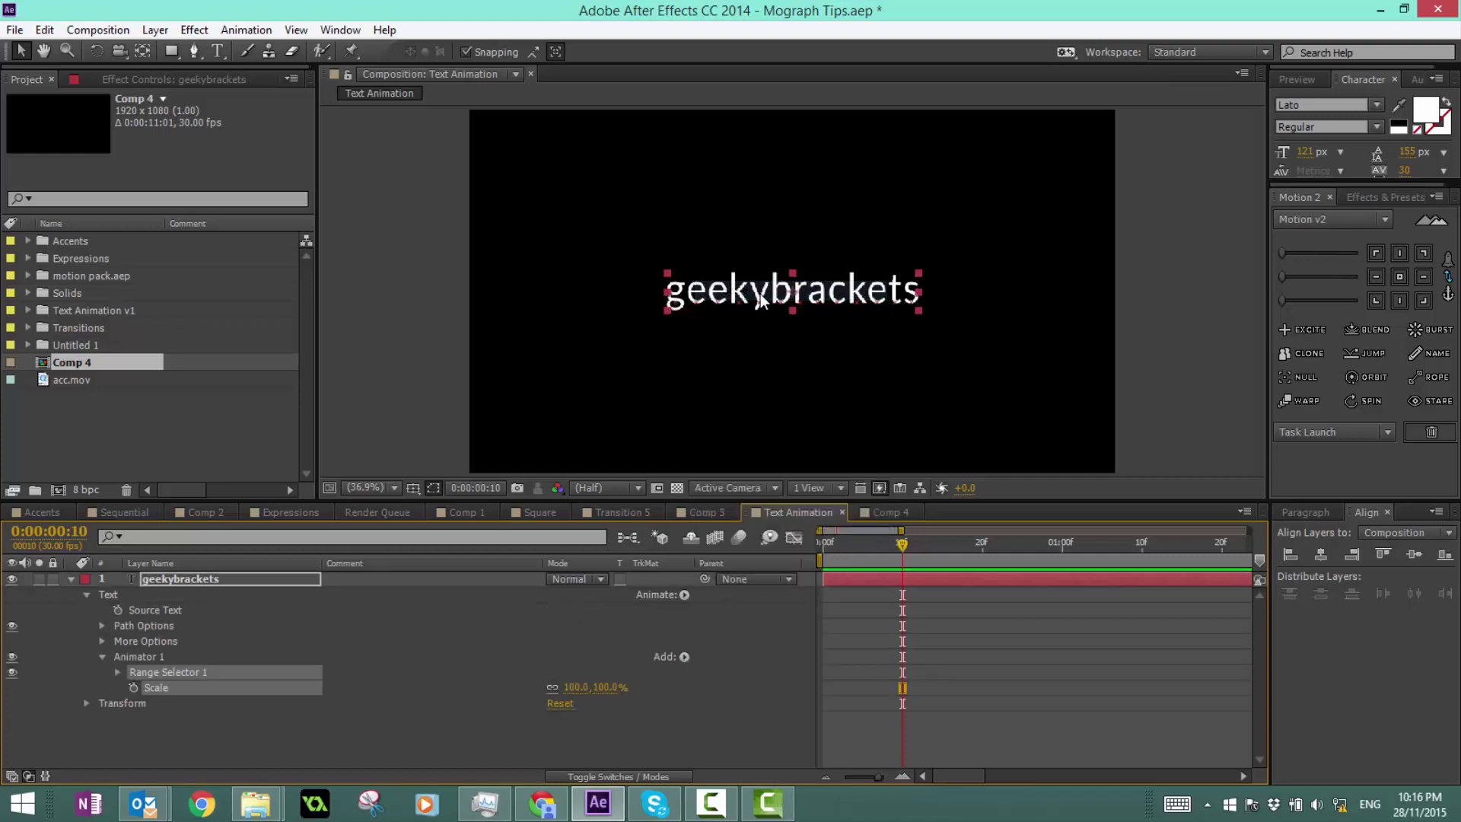
left_click(518, 751)
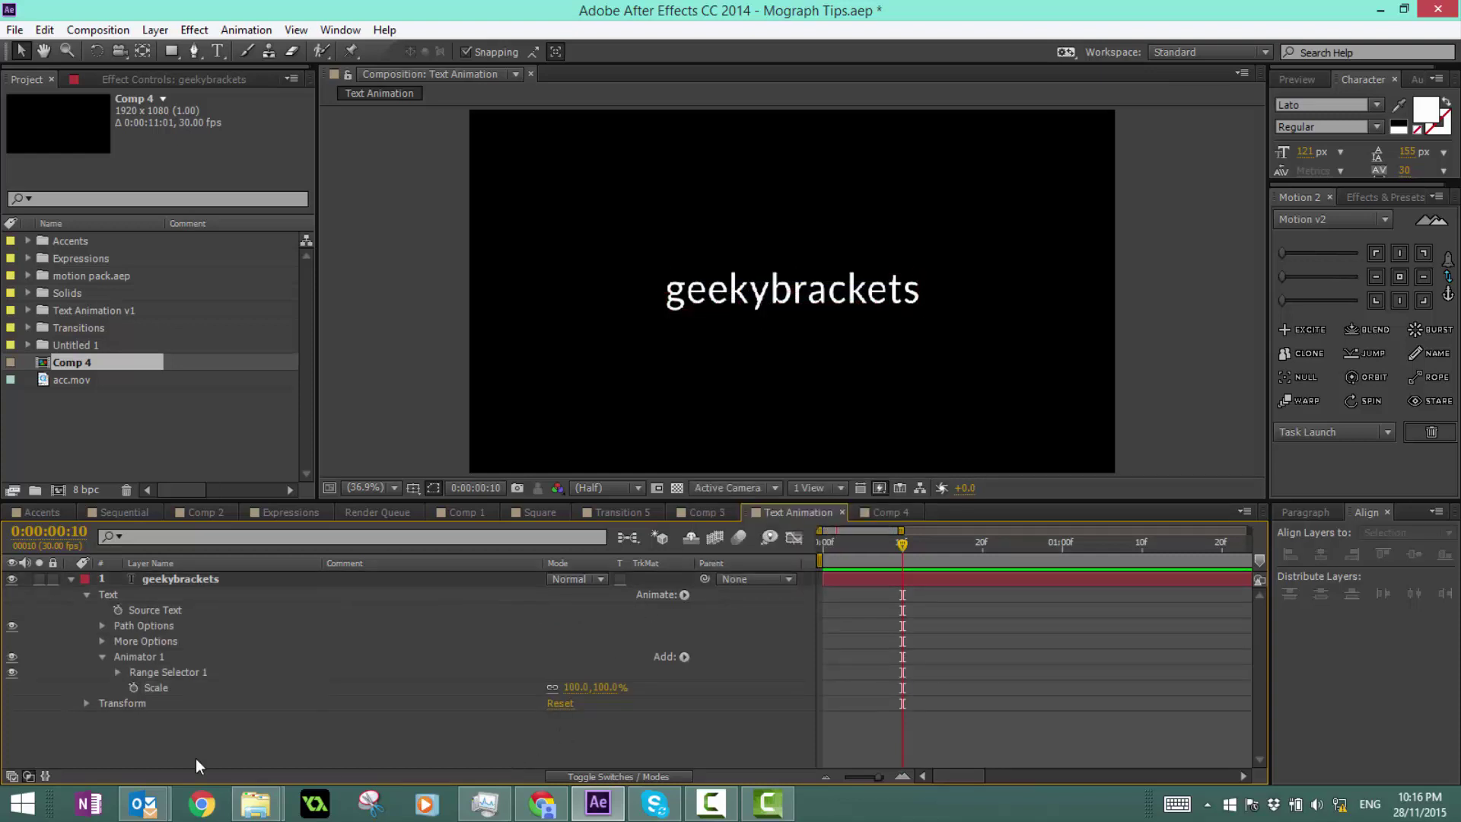
left_click(102, 656)
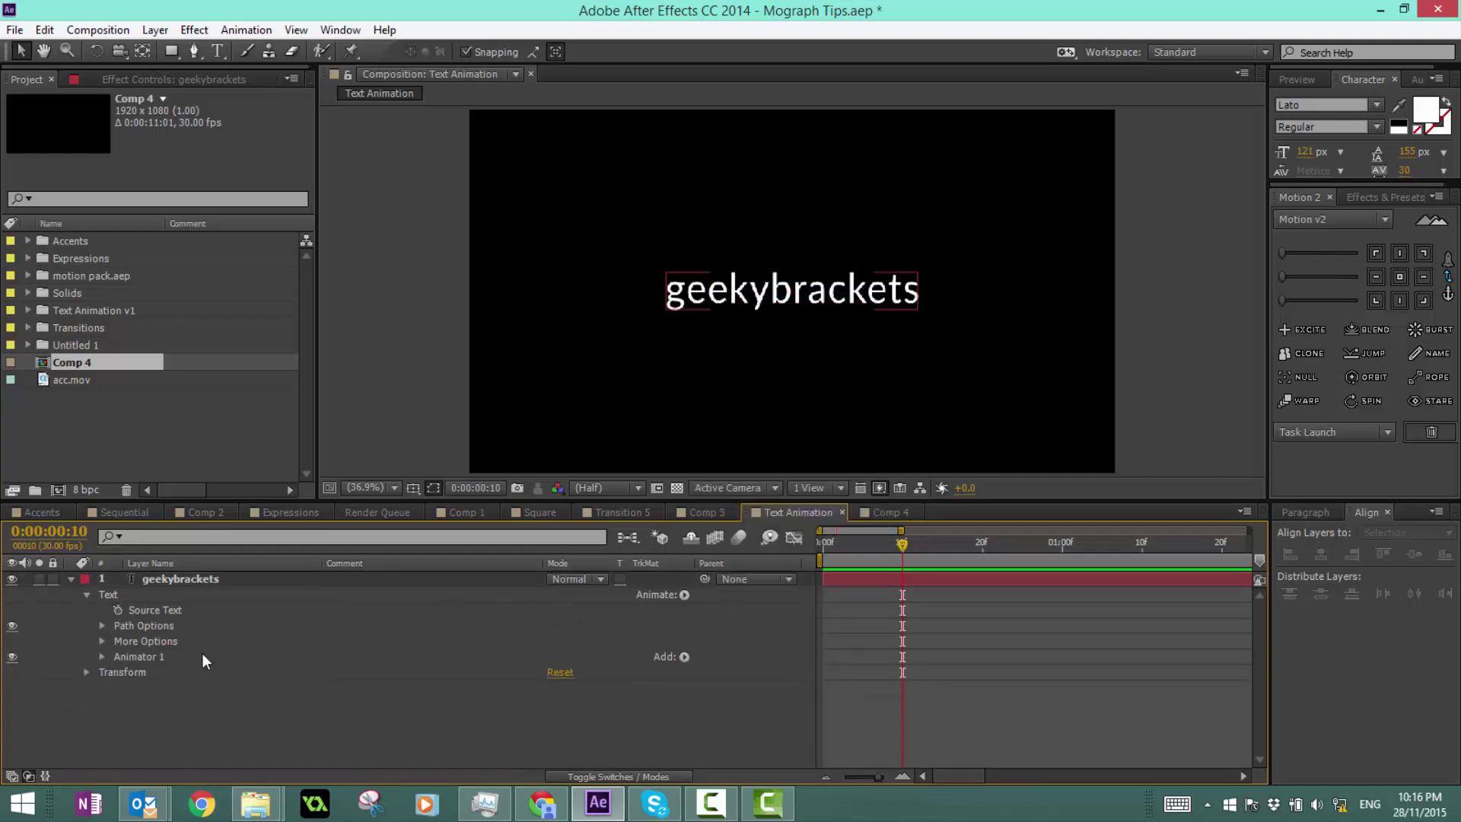
left_click(203, 655)
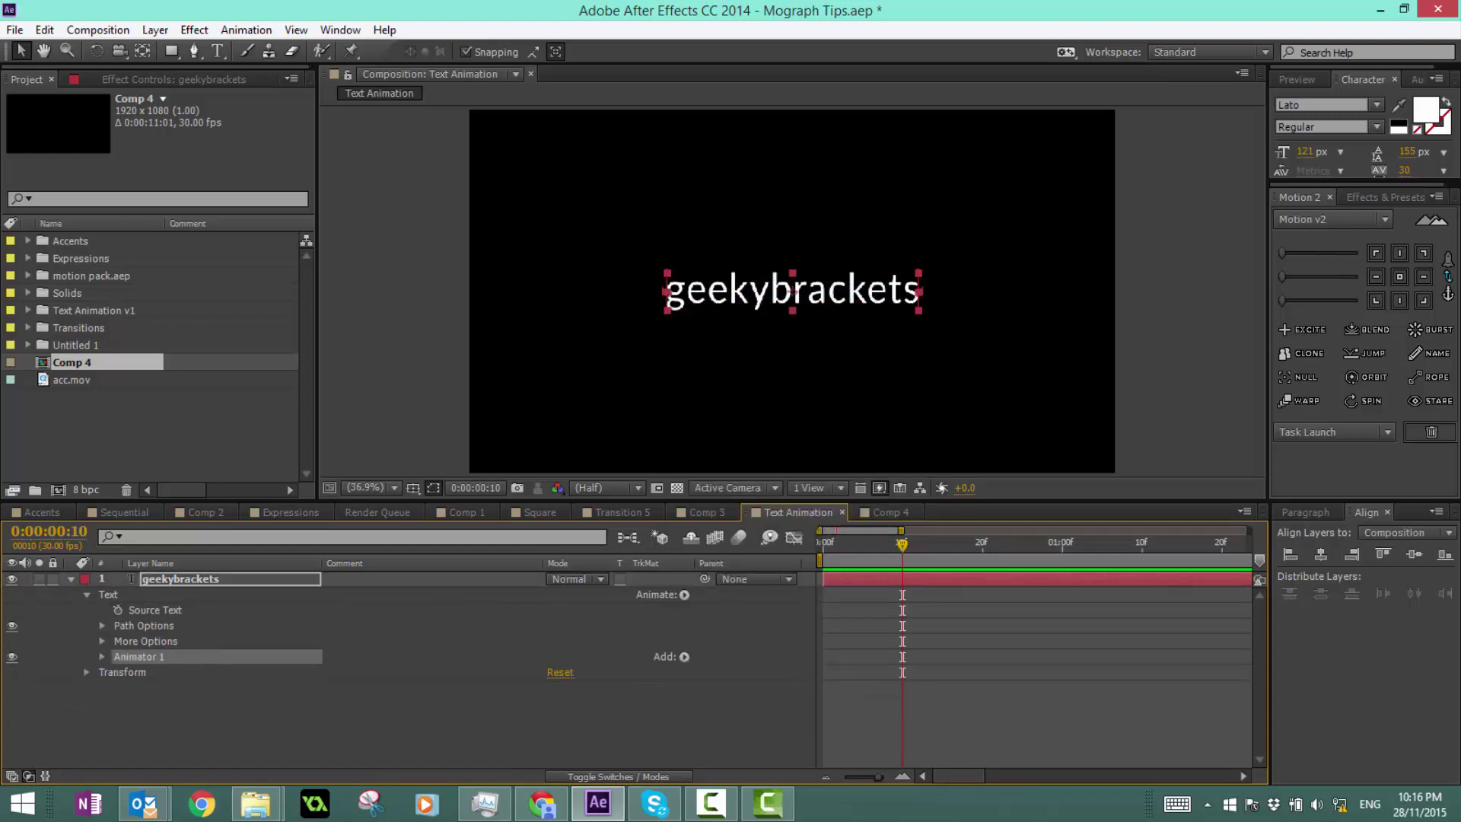
left_click(102, 656)
left_click(167, 674)
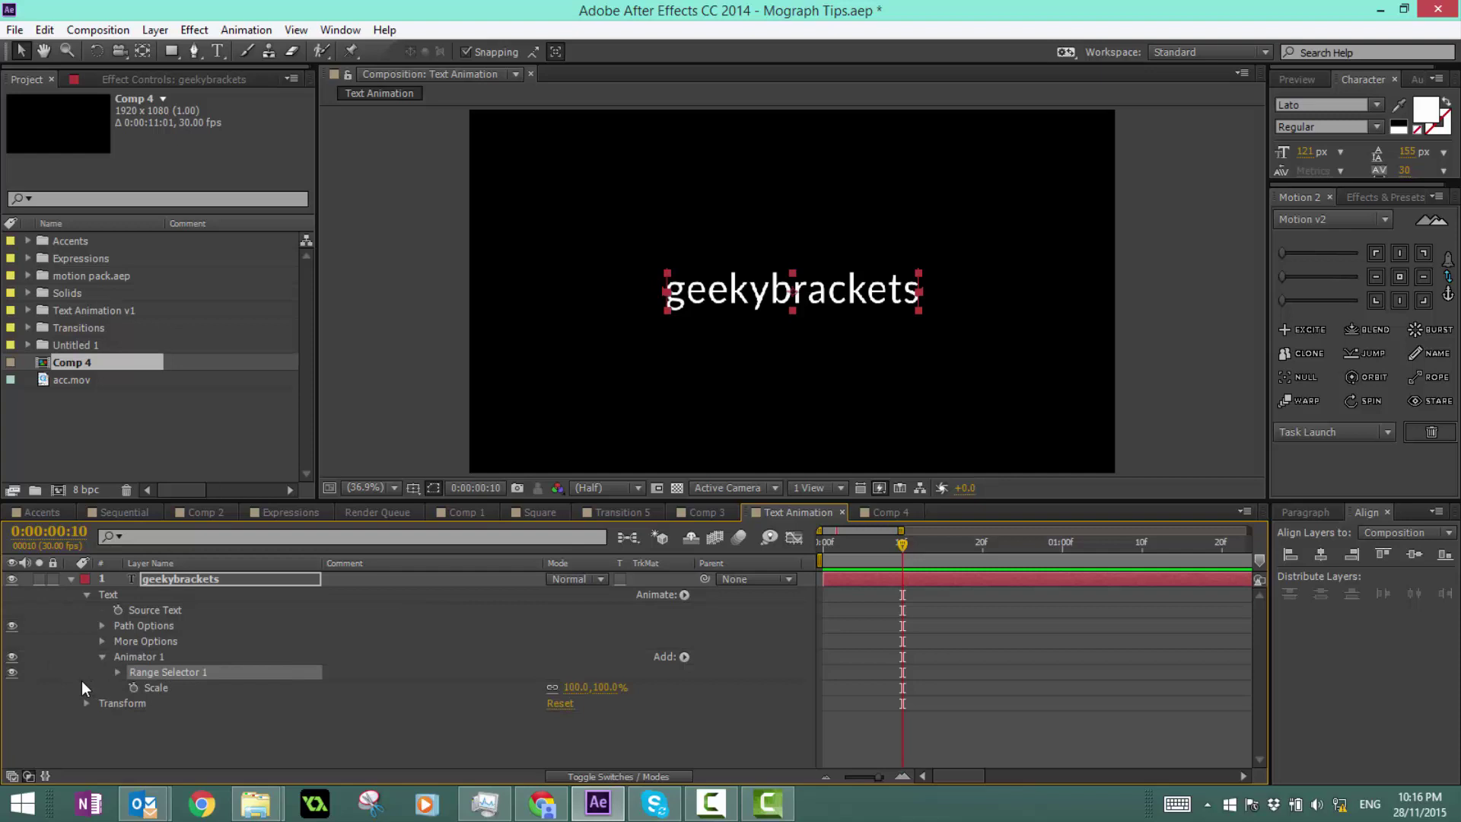
left_click(166, 687)
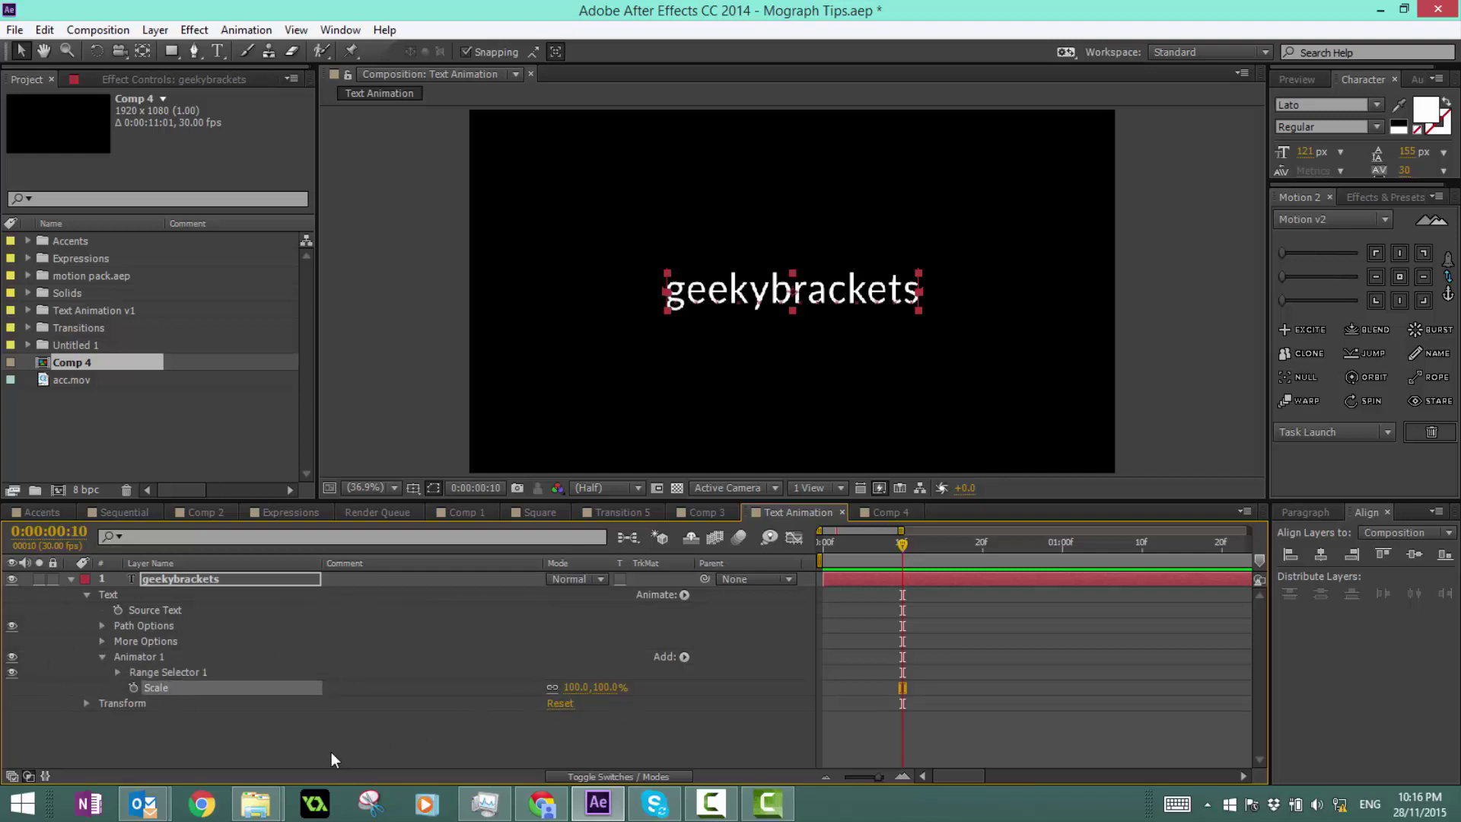
Step: Expand Range Selector 1 and set Animator 1's Scale to 0%
left_click(294, 728)
left_click(118, 673)
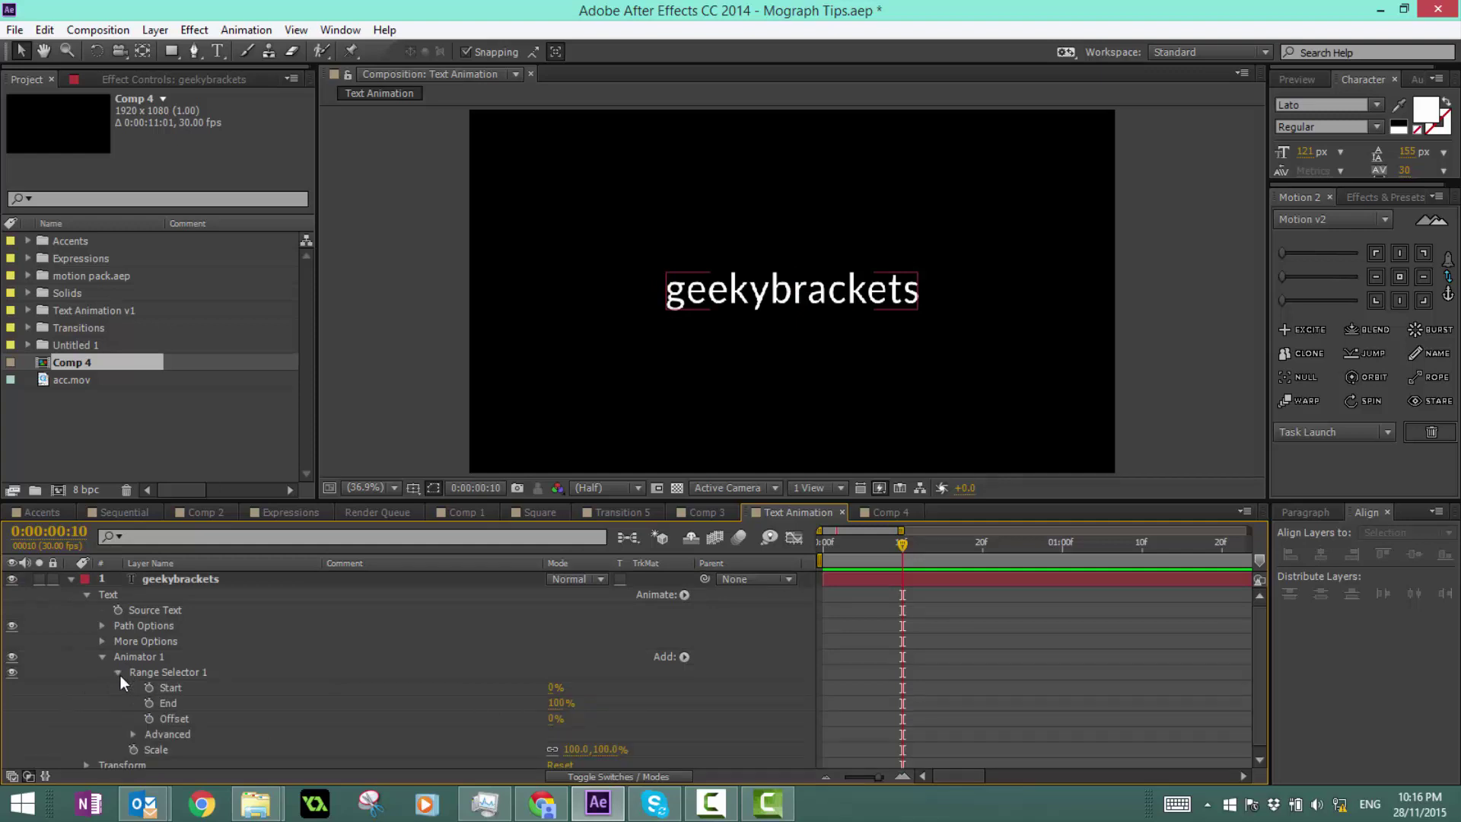
left_click(176, 689)
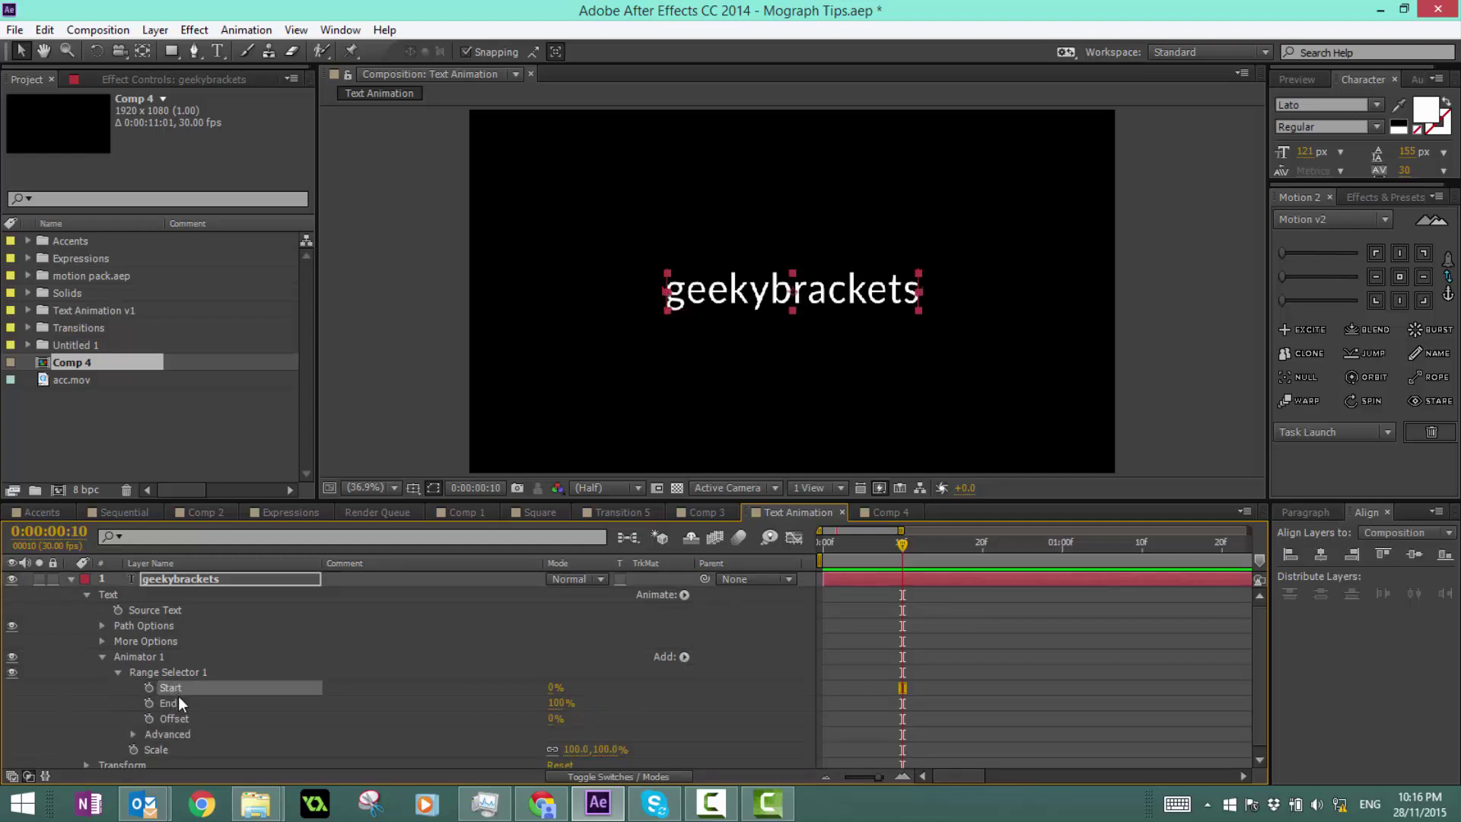
left_click(175, 703)
left_click(177, 718)
left_click(1186, 682)
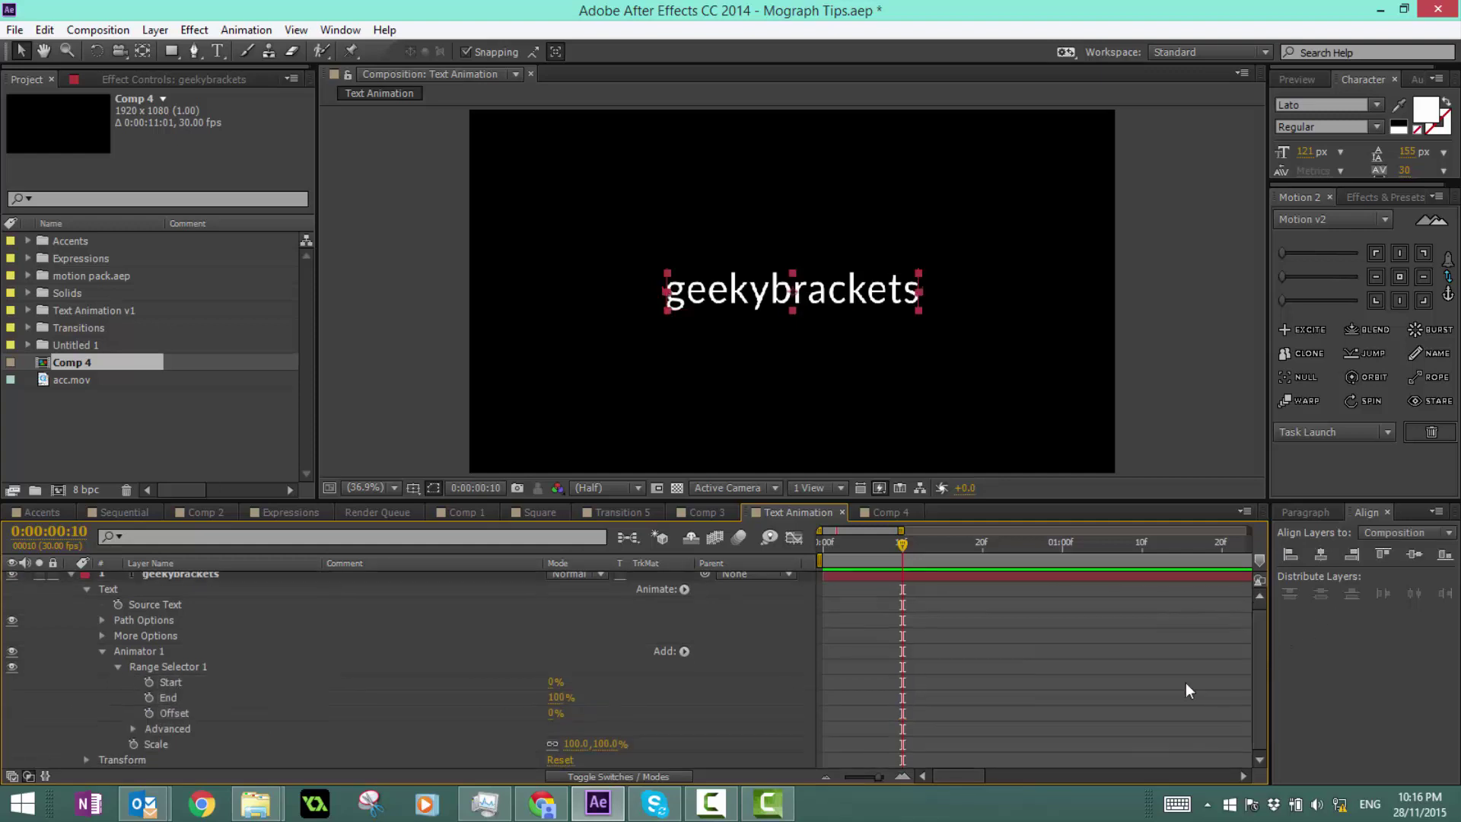
left_click(163, 744)
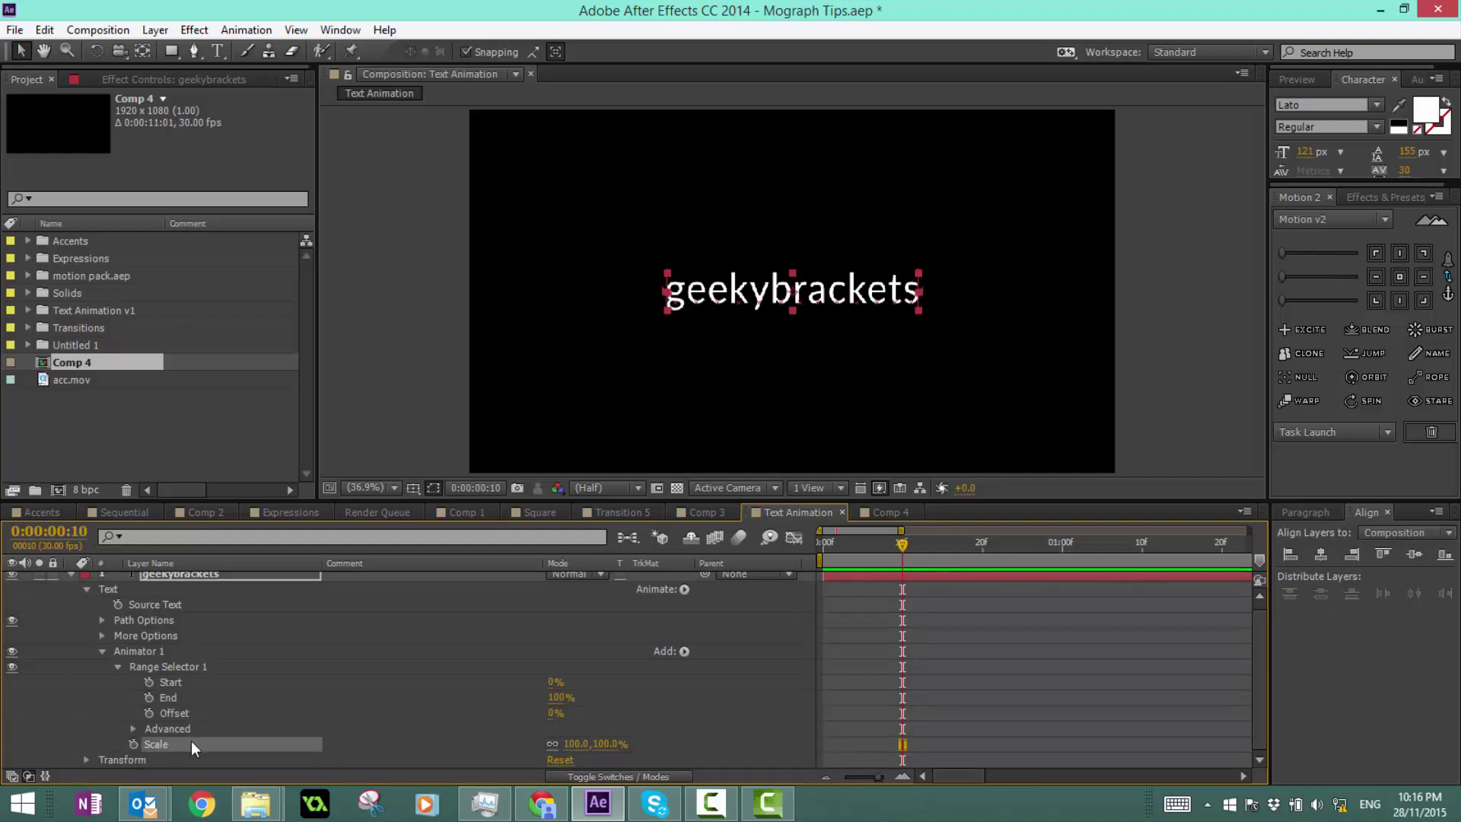
left_click(576, 744)
type("00")
left_click(675, 727)
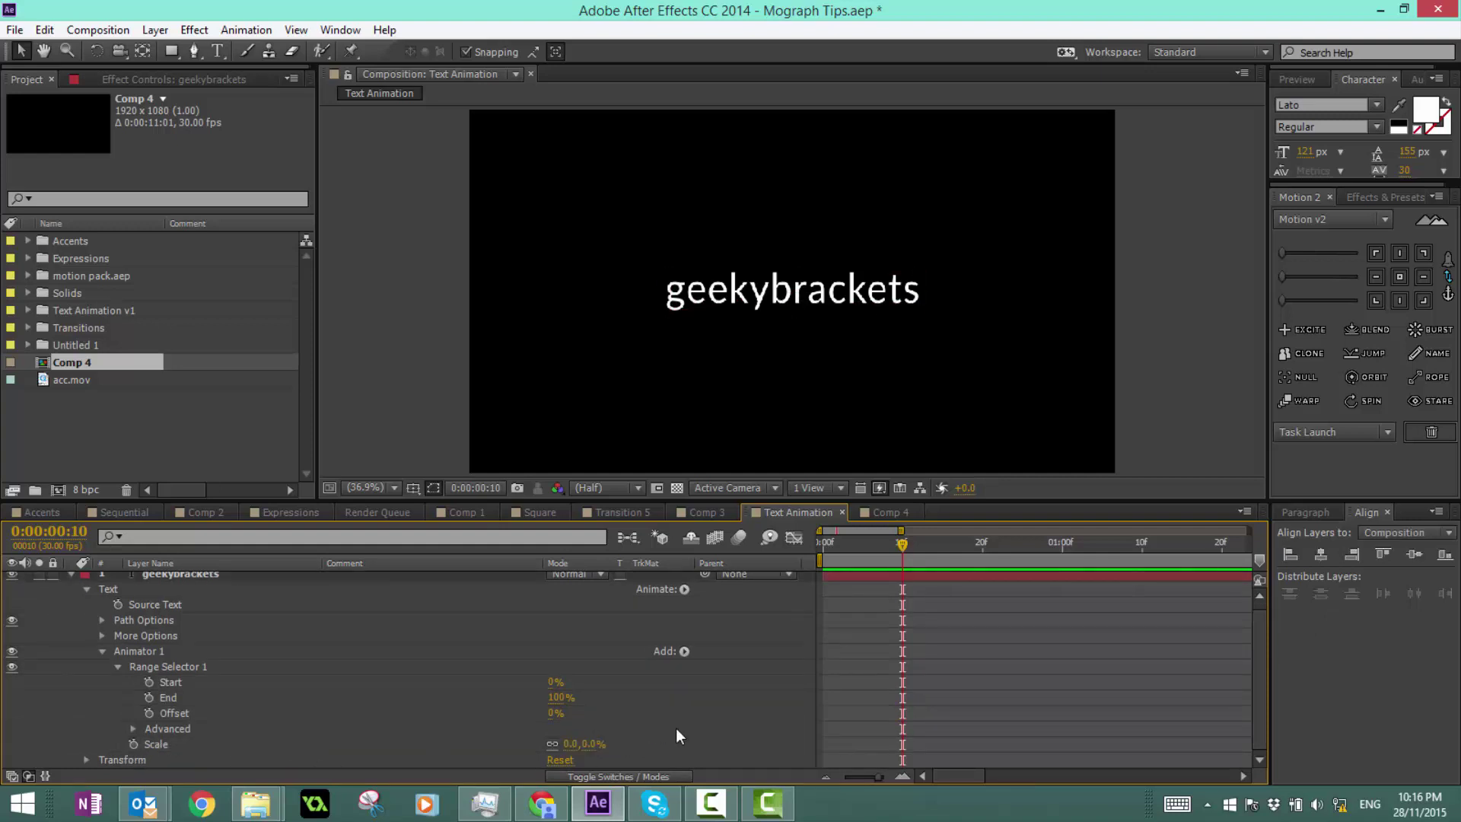
Step: Test Scale and Start at an early frame, then undo and return Start to 0%
left_click(857, 545)
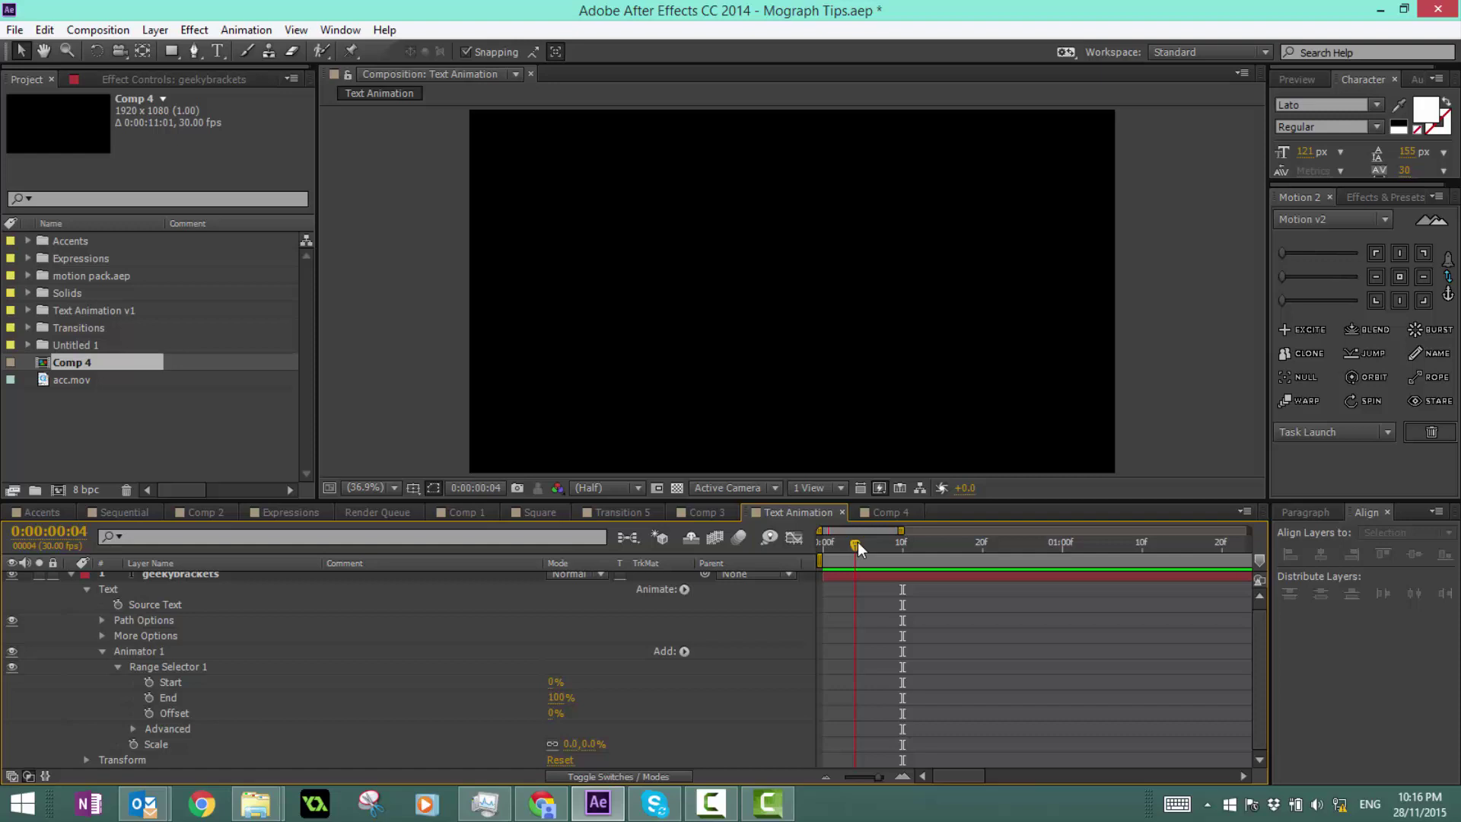
left_click_drag(820, 546, 873, 557)
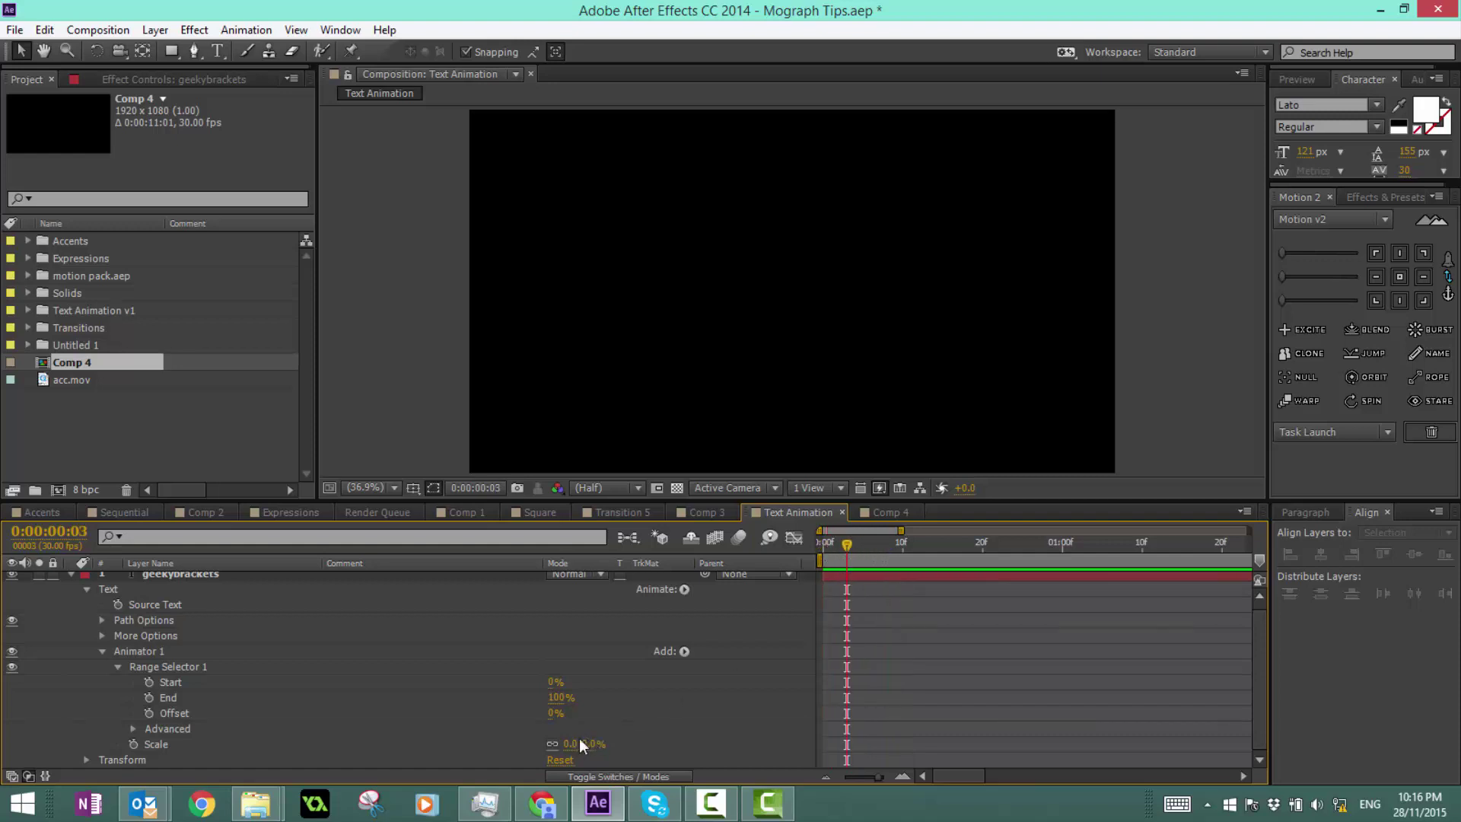
left_click_drag(574, 746, 1092, 694)
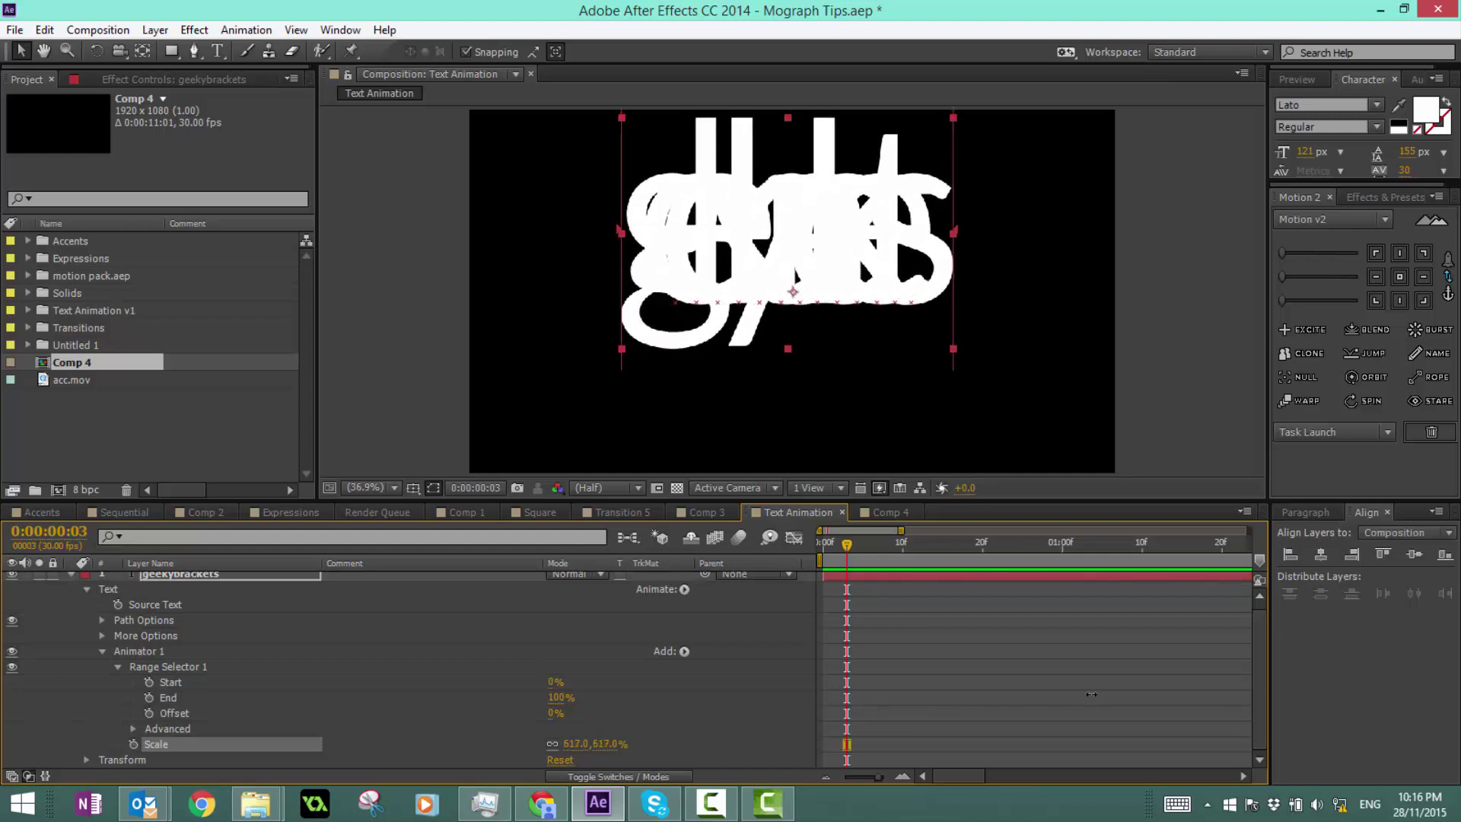
key("ctrl+z")
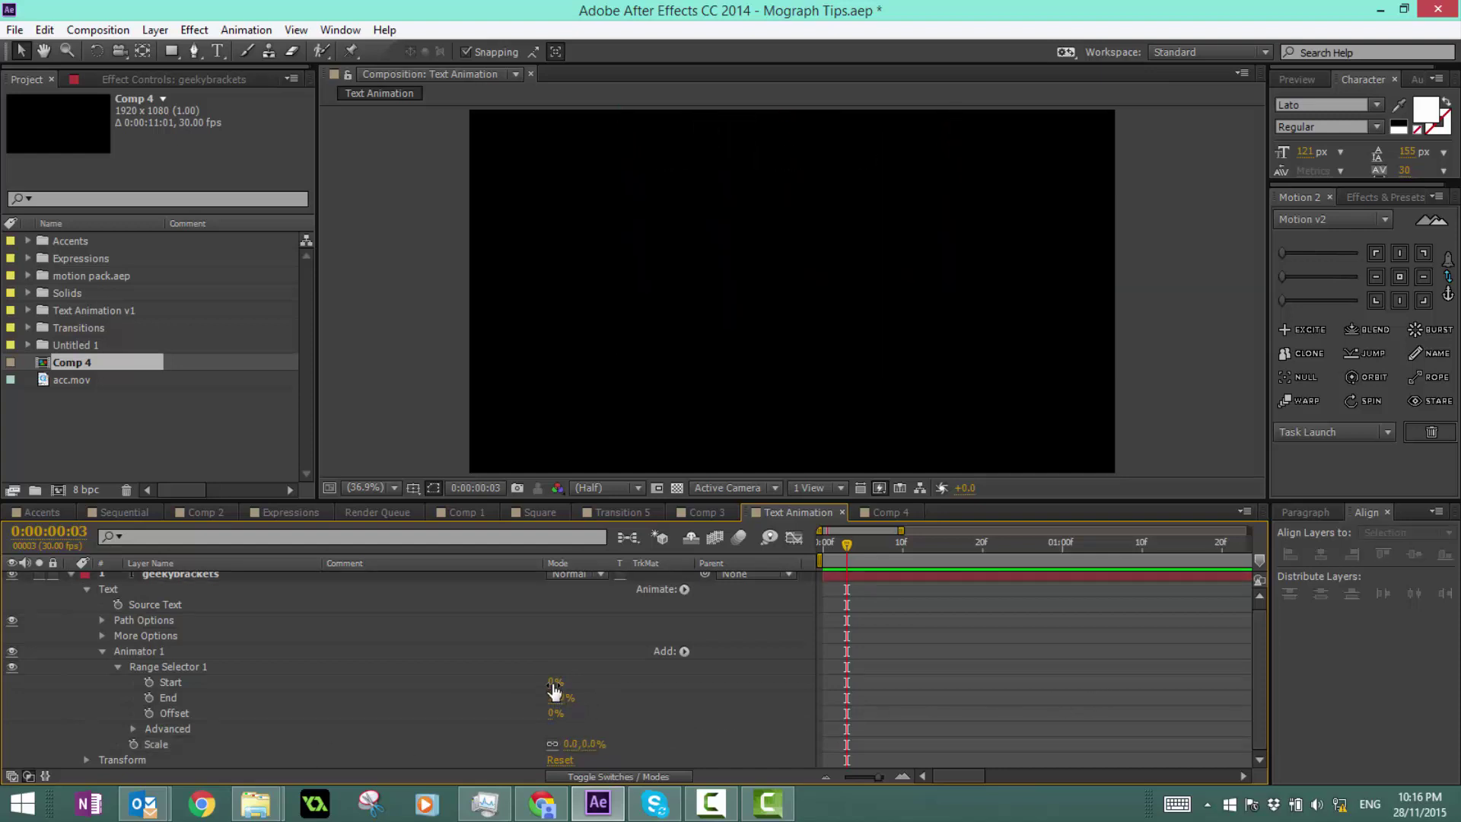
left_click_drag(555, 681, 483, 685)
left_click(598, 688)
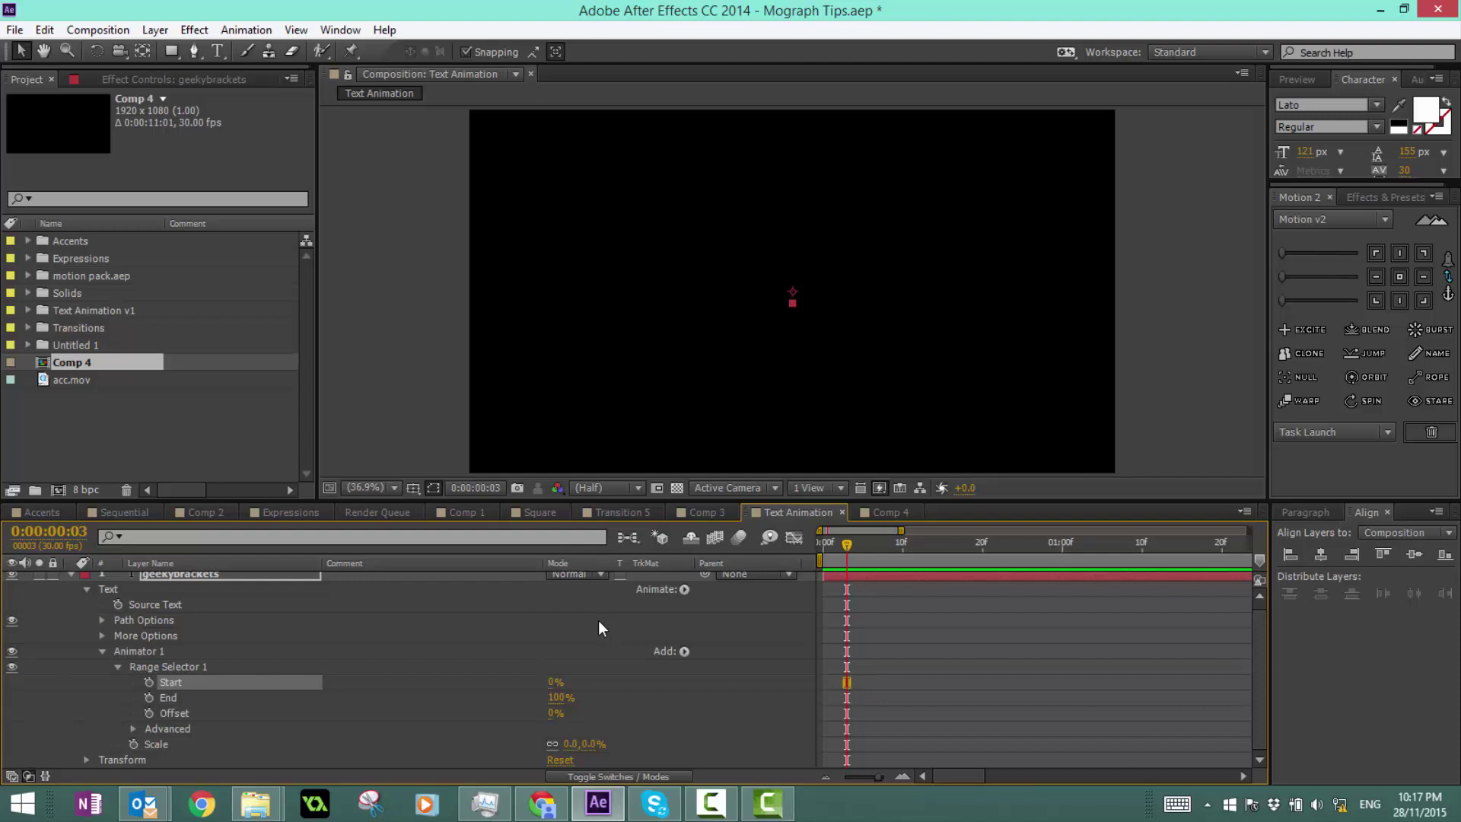
Step: Preview raising Start, then set a Start keyframe at frame 0
left_click(586, 689)
left_click_drag(554, 689, 482, 676)
left_click(874, 568)
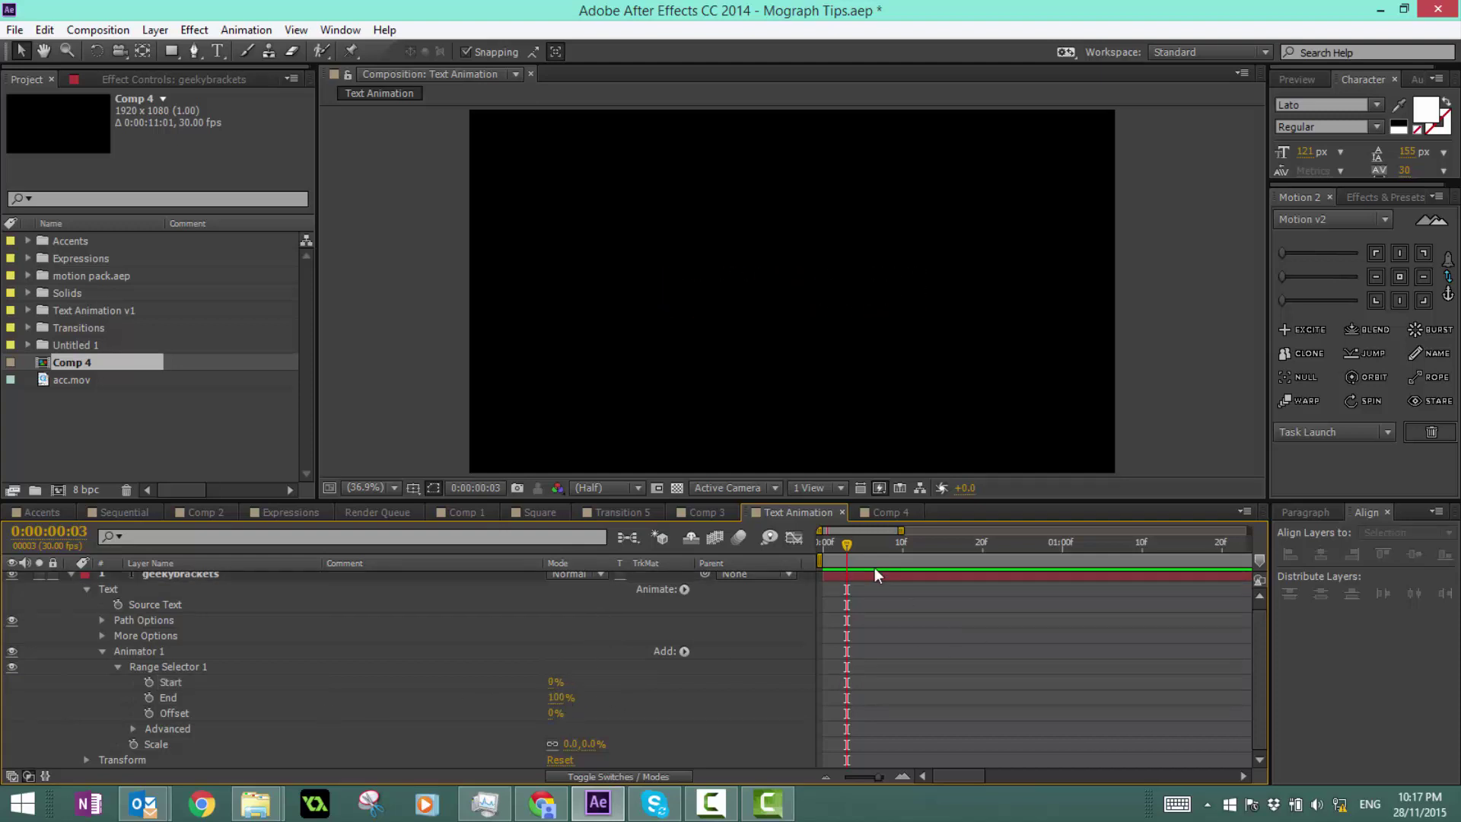
left_click(148, 682)
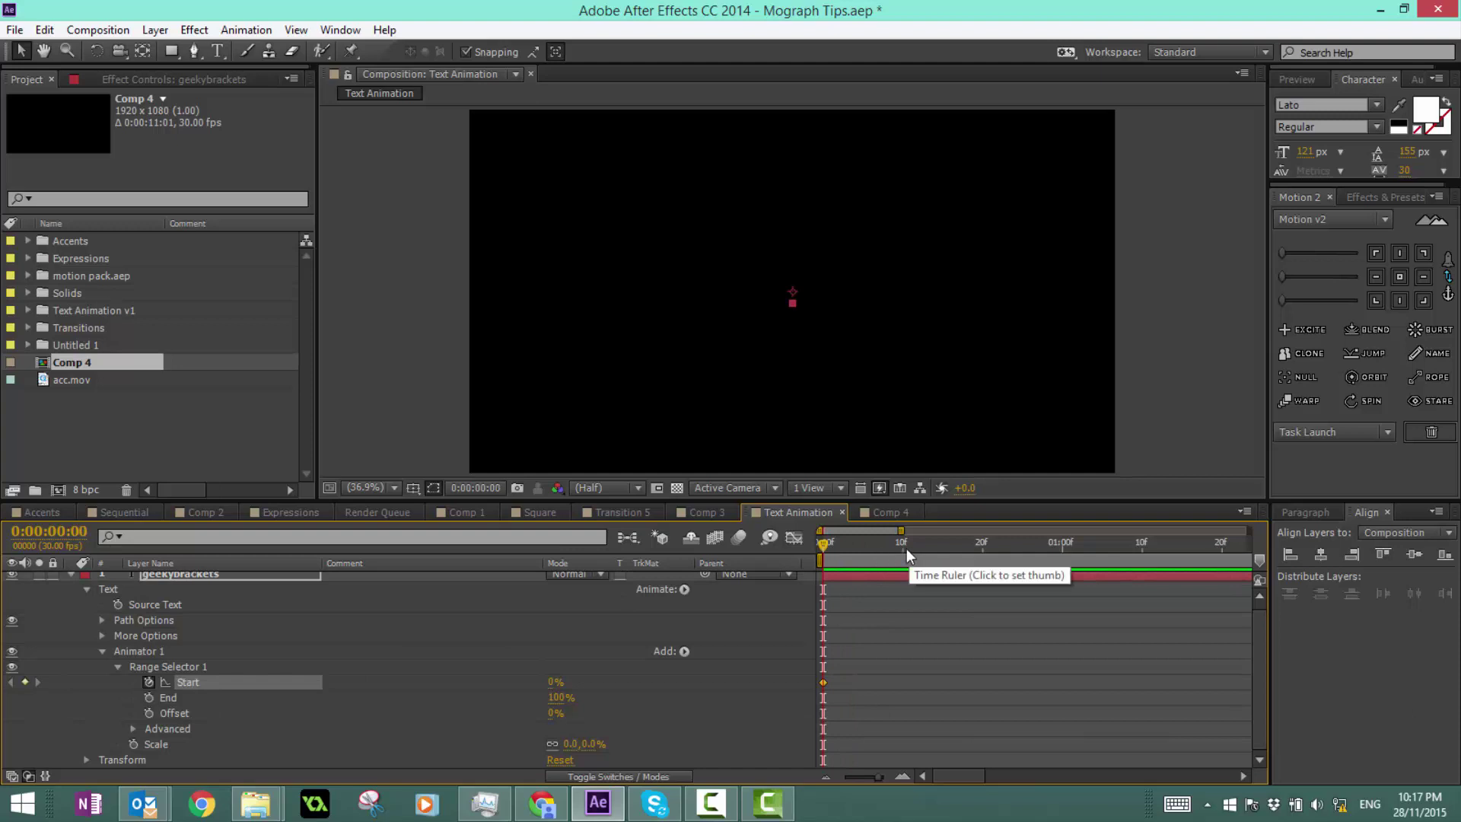
Step: Add a Start keyframe of 100% at 0:00:01:04 and step through the reveal
left_click_drag(908, 545, 1094, 539)
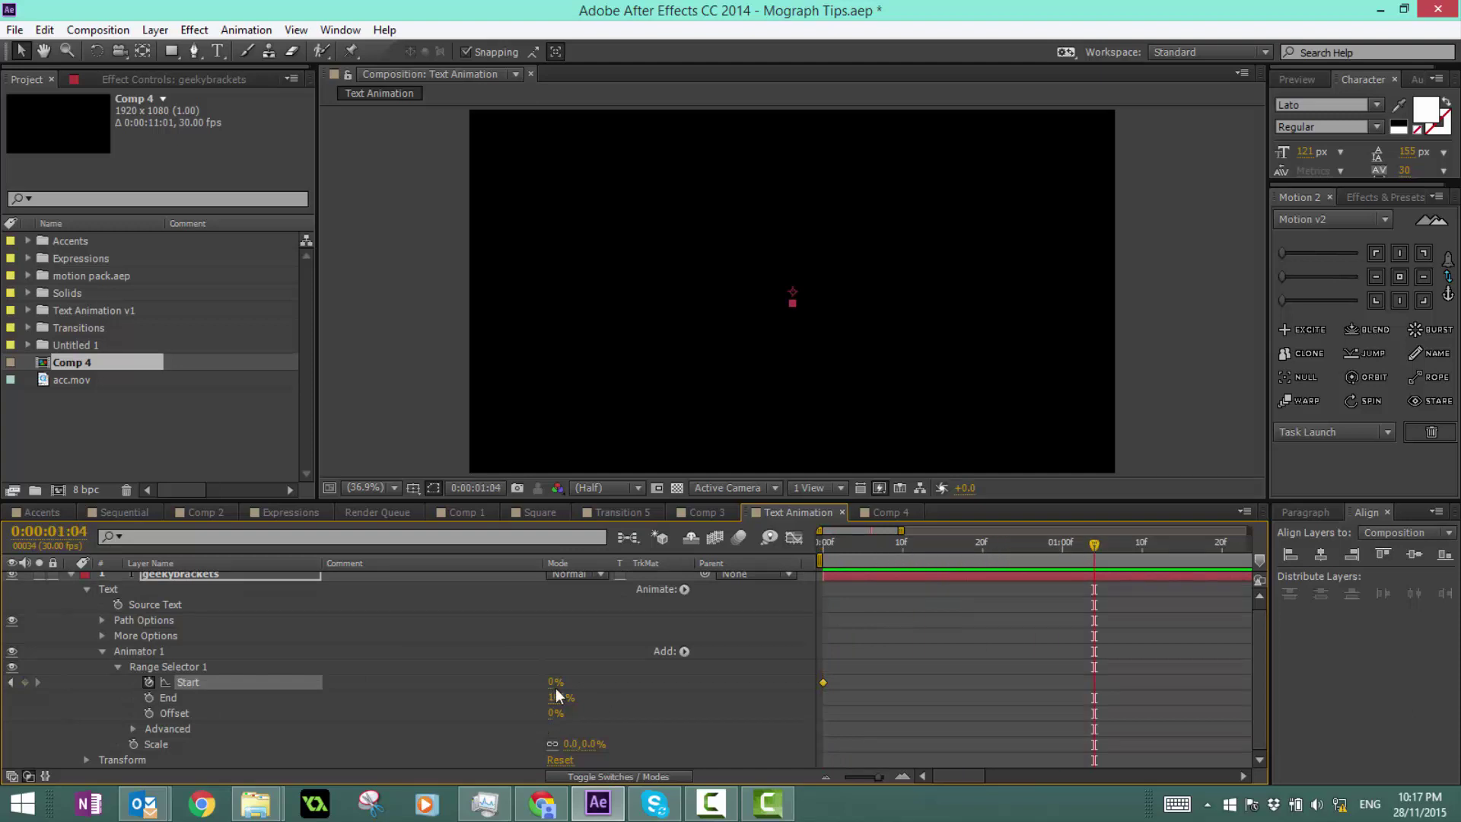
left_click_drag(553, 683, 1075, 679)
left_click(1075, 679)
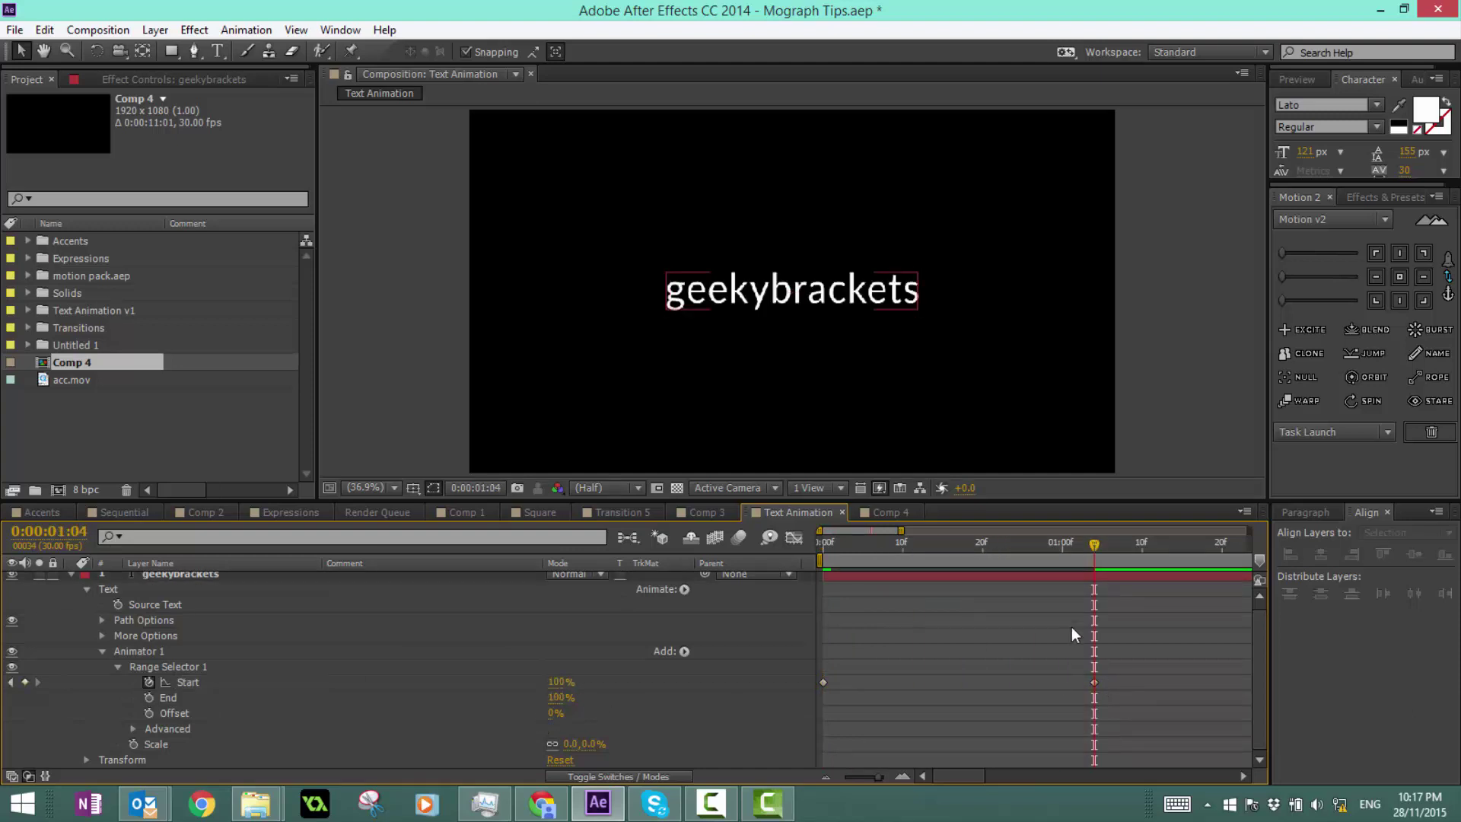
left_click_drag(1093, 556, 692, 589)
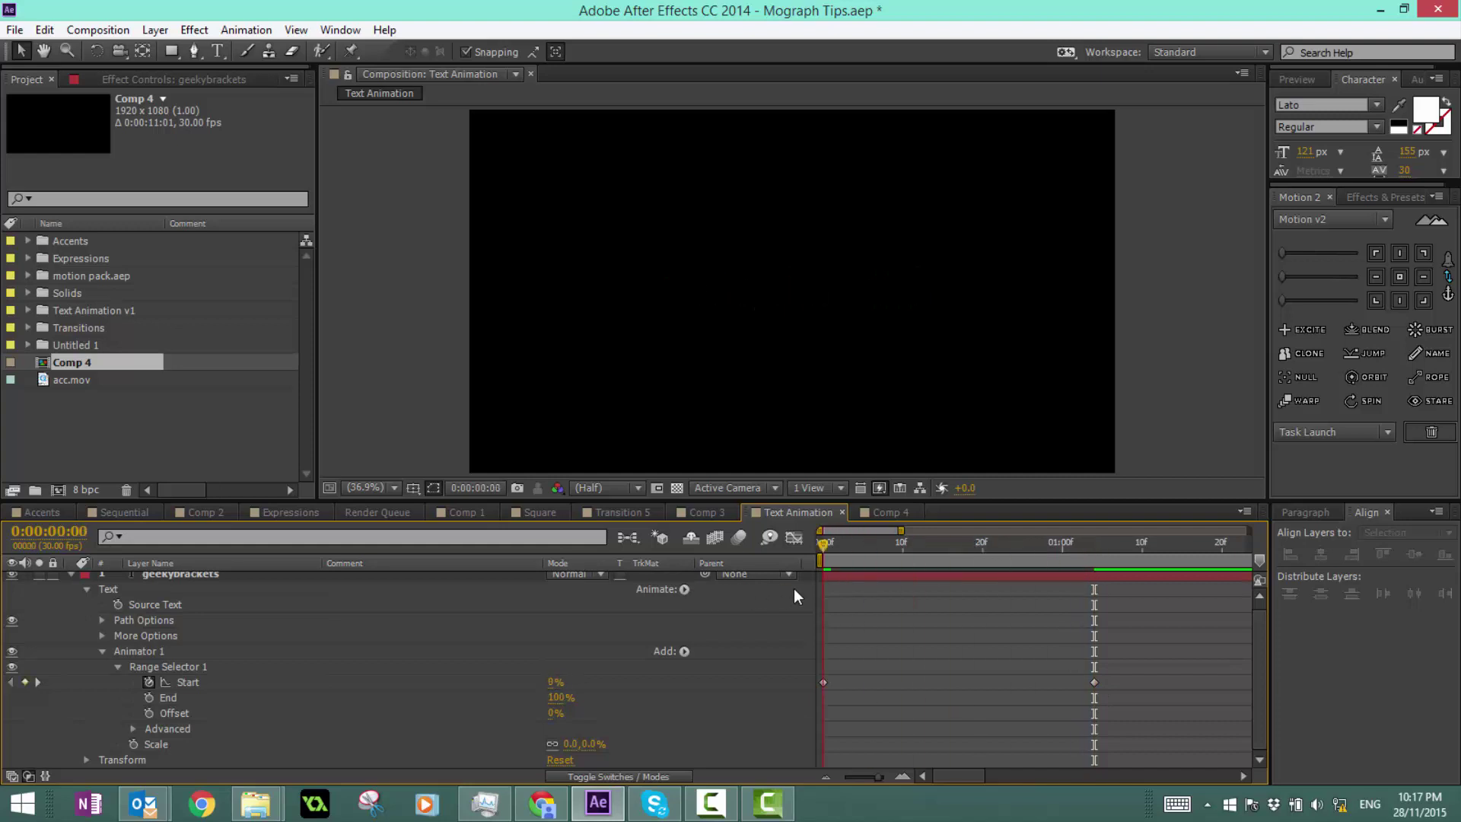
left_click_drag(793, 587, 861, 609)
Step: Open Range Selector 1's Advanced settings and set Units to Index
left_click(122, 673)
left_click(119, 670)
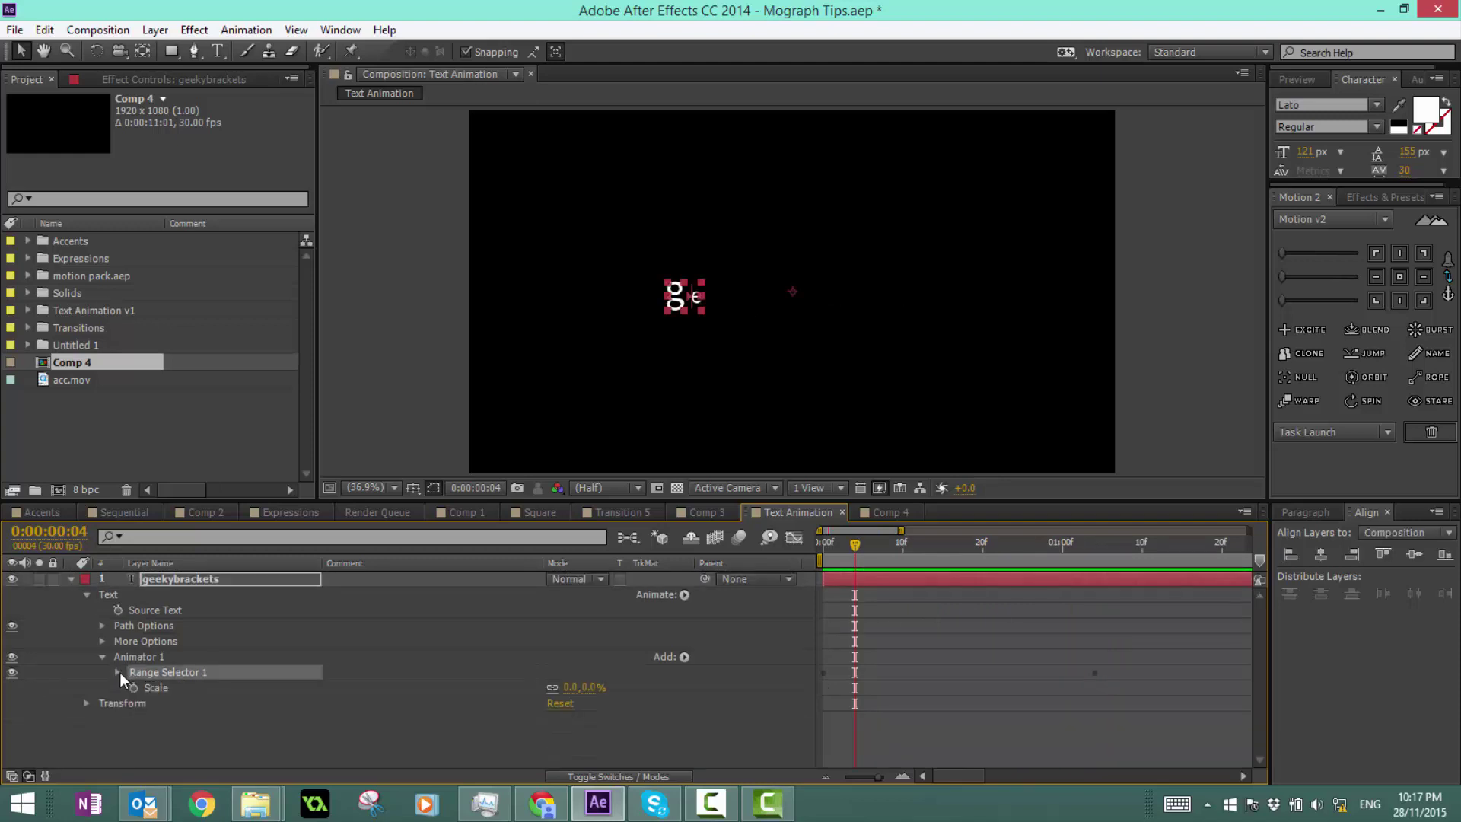
left_click(117, 671)
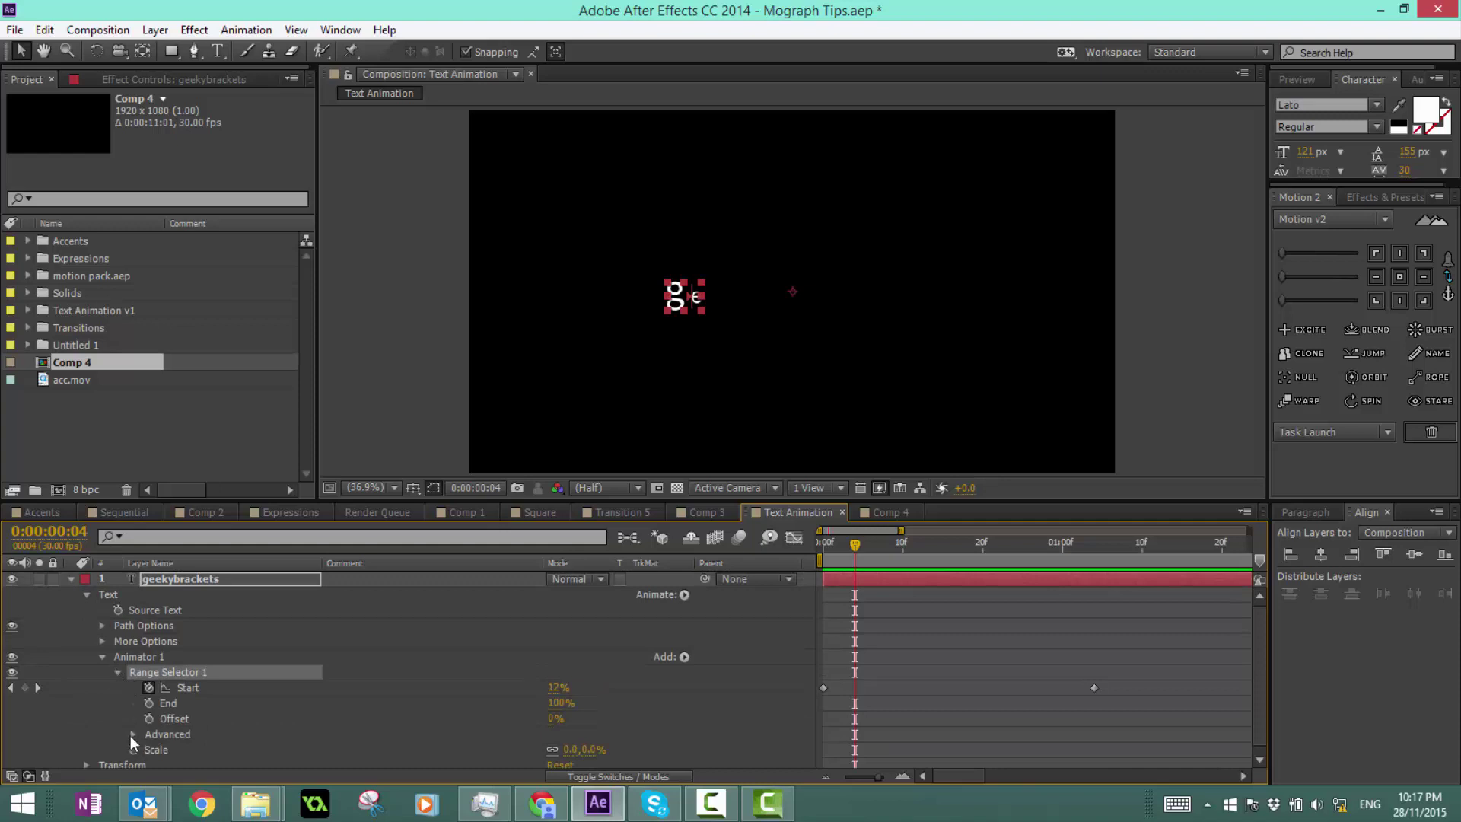
left_click(132, 734)
scroll(193, 726, "down", 3)
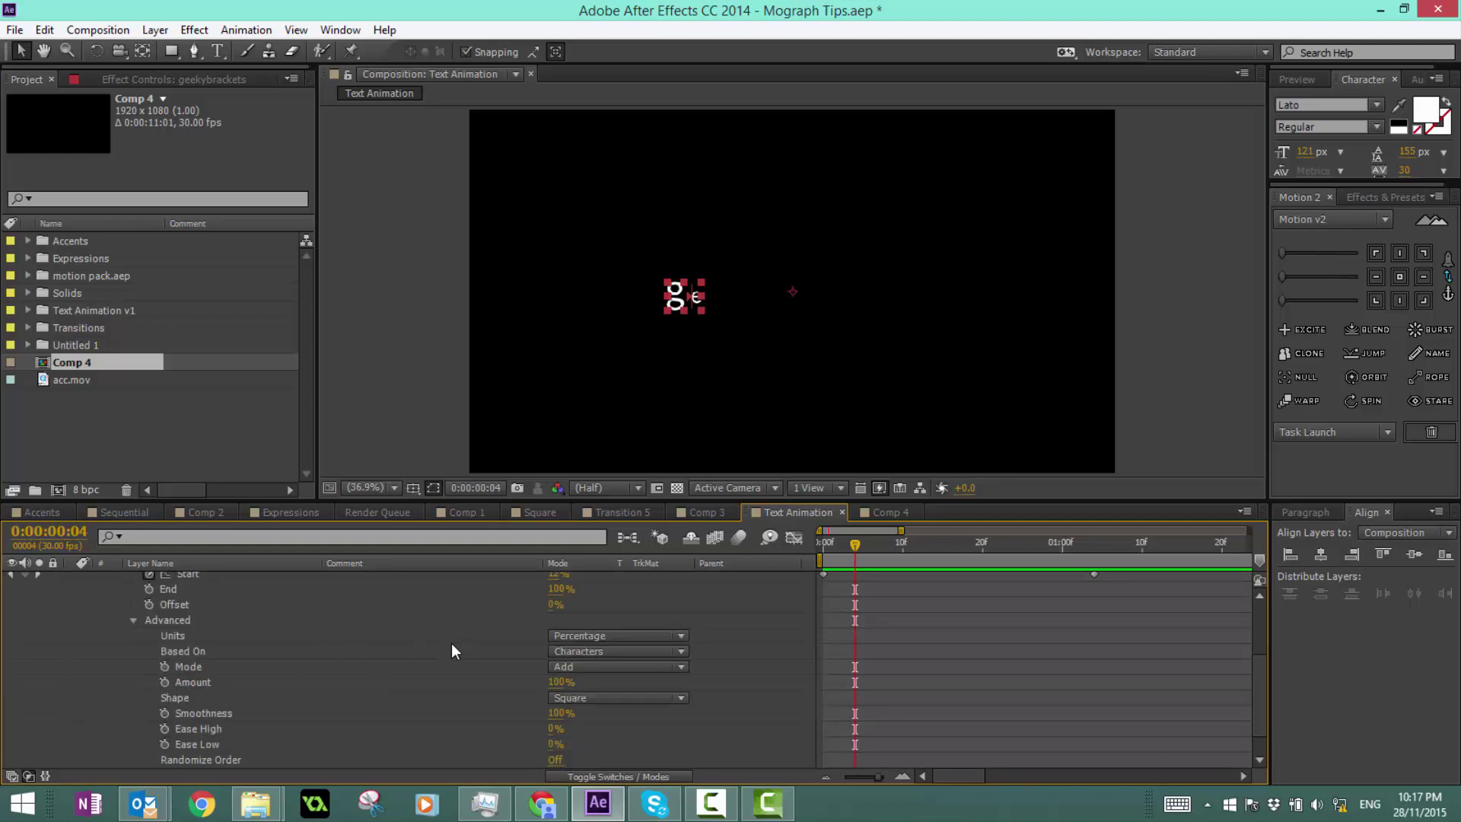
left_click_drag(1260, 676, 1260, 688)
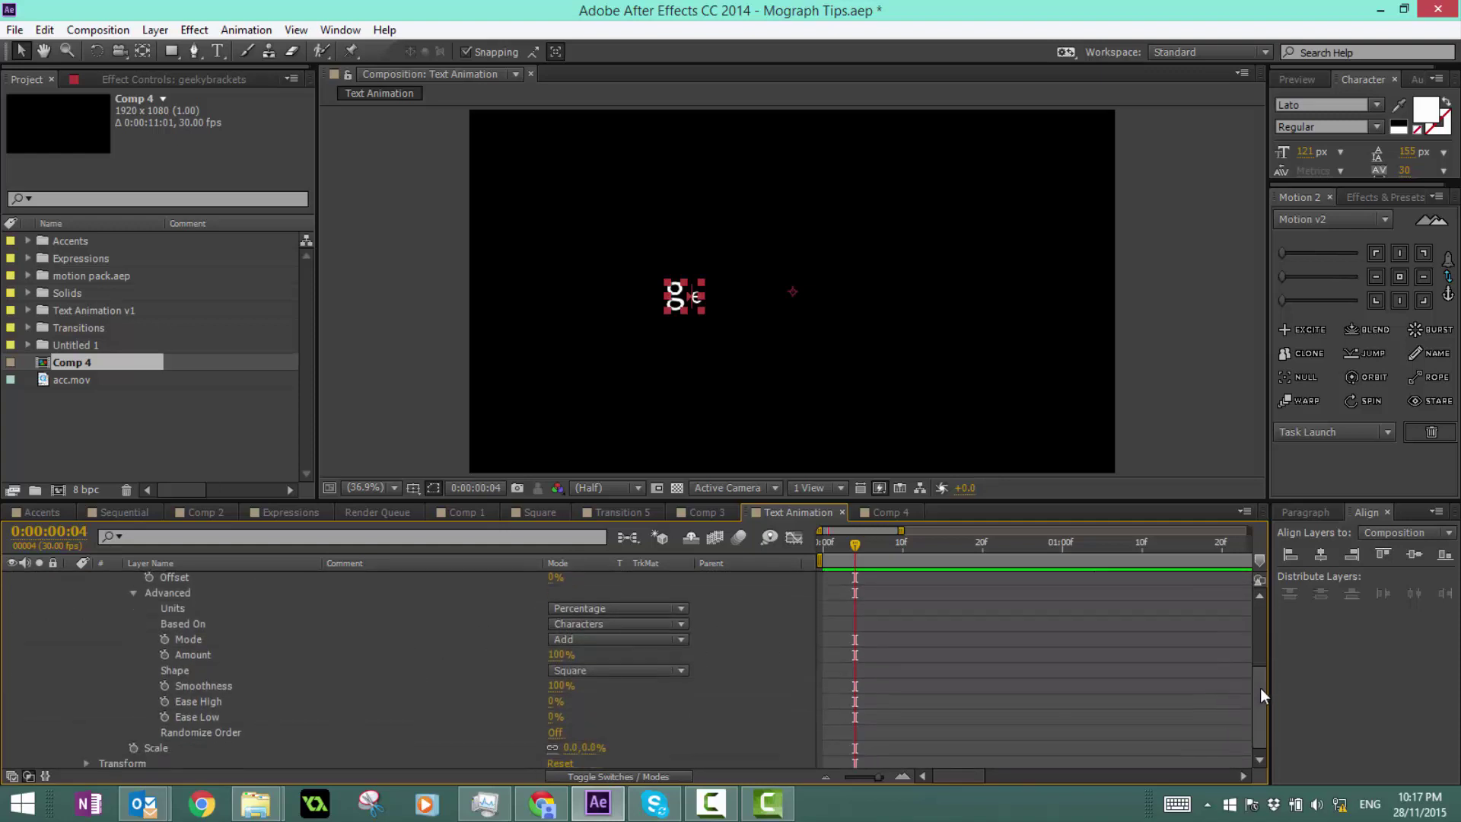
left_click(179, 609)
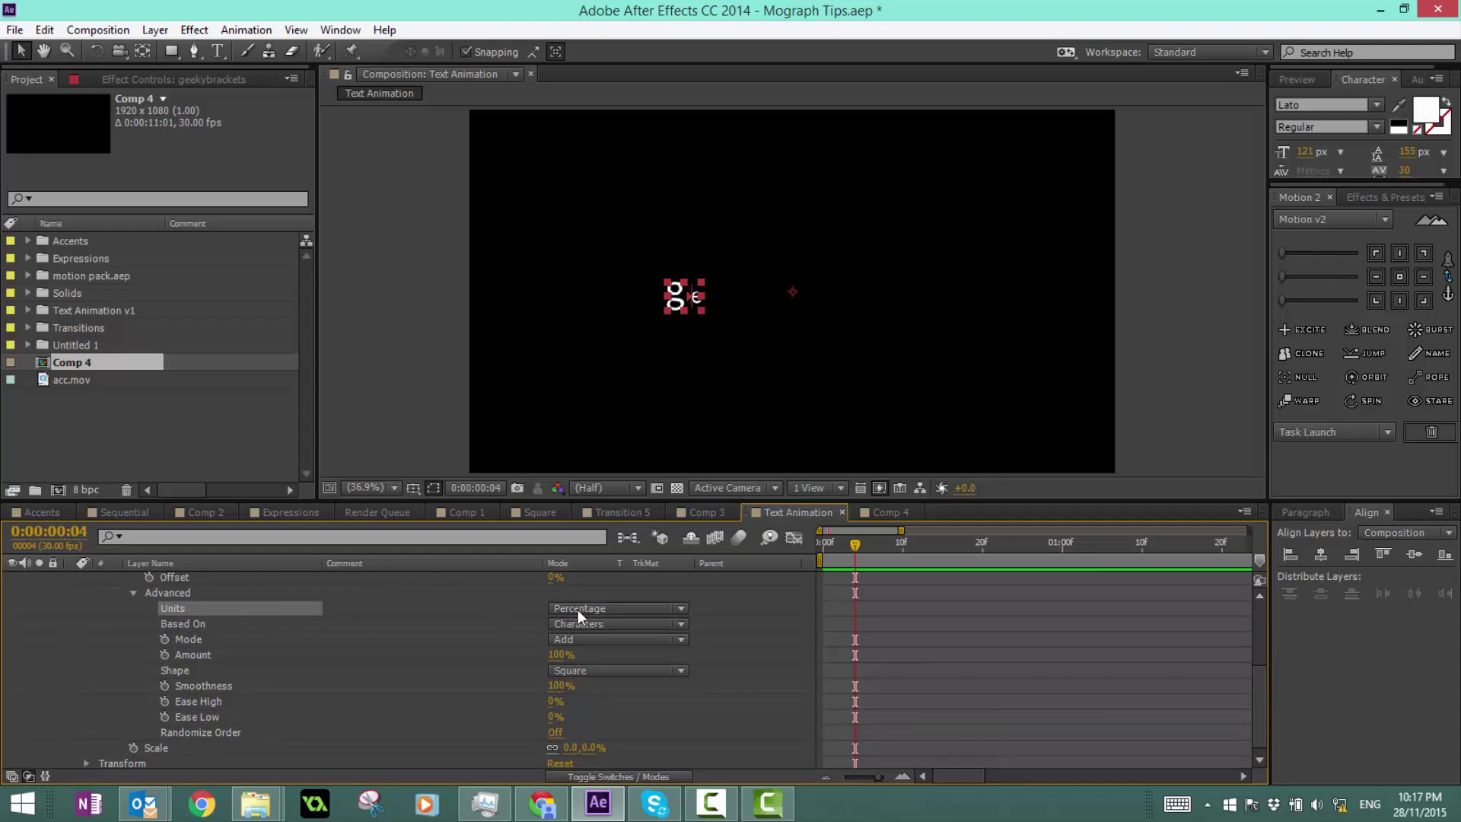
scroll(1255, 651, "up", 2)
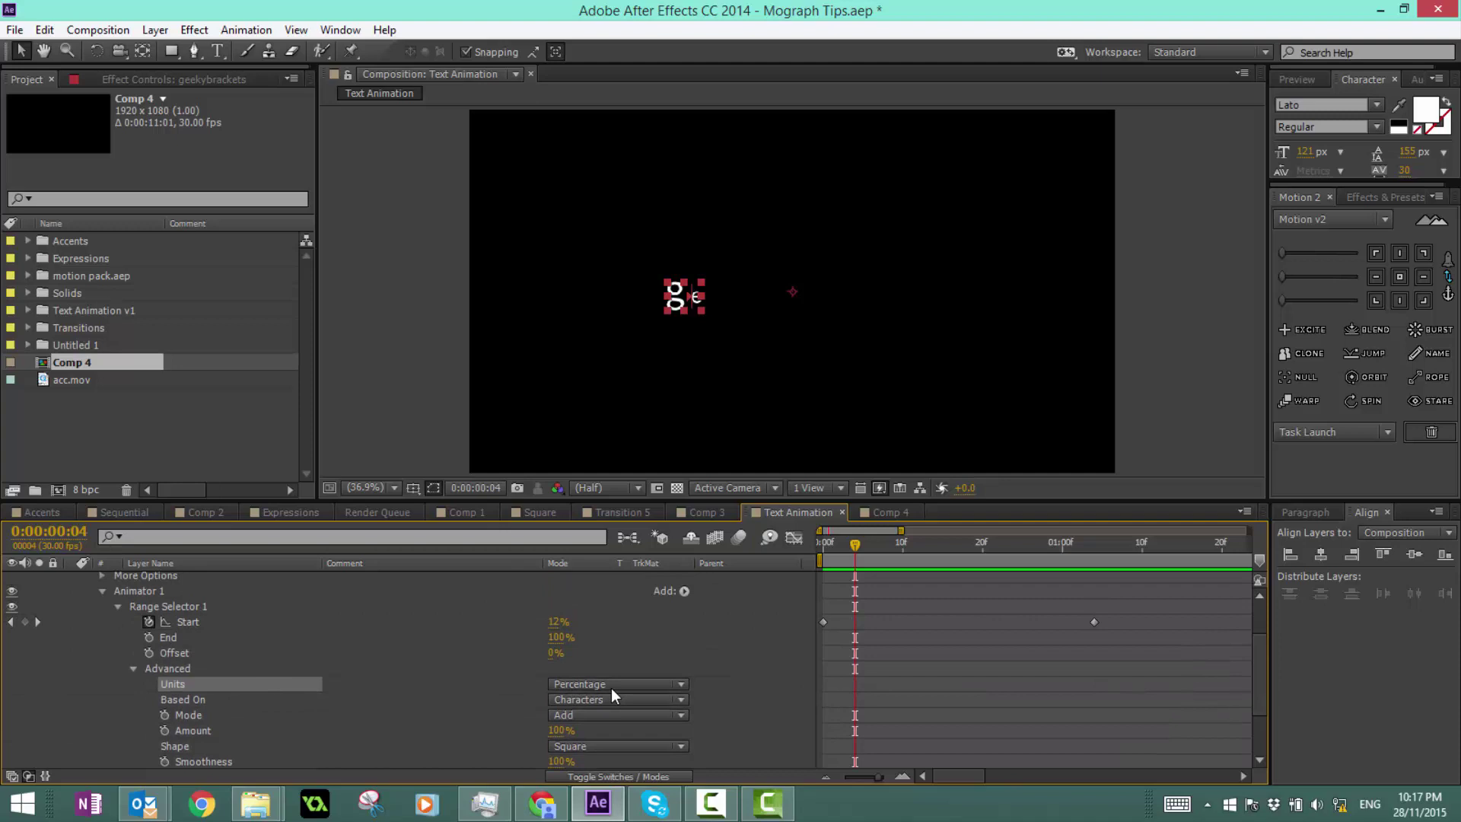
left_click(612, 686)
left_click(605, 723)
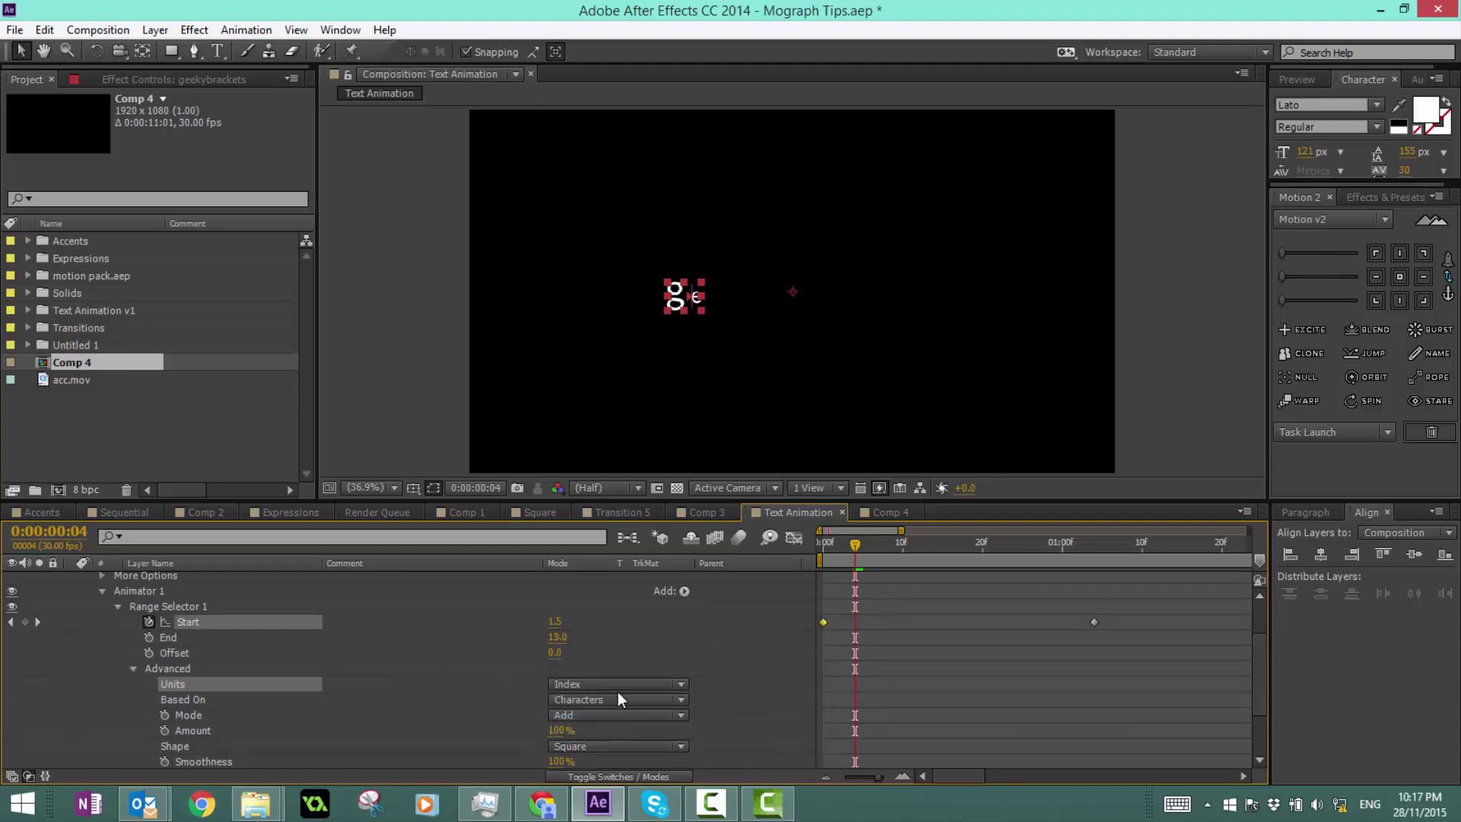
left_click(804, 646)
Step: Set the second Start keyframe at 1:04 to 13, covering all thirteen characters
left_click_drag(856, 543, 1132, 551)
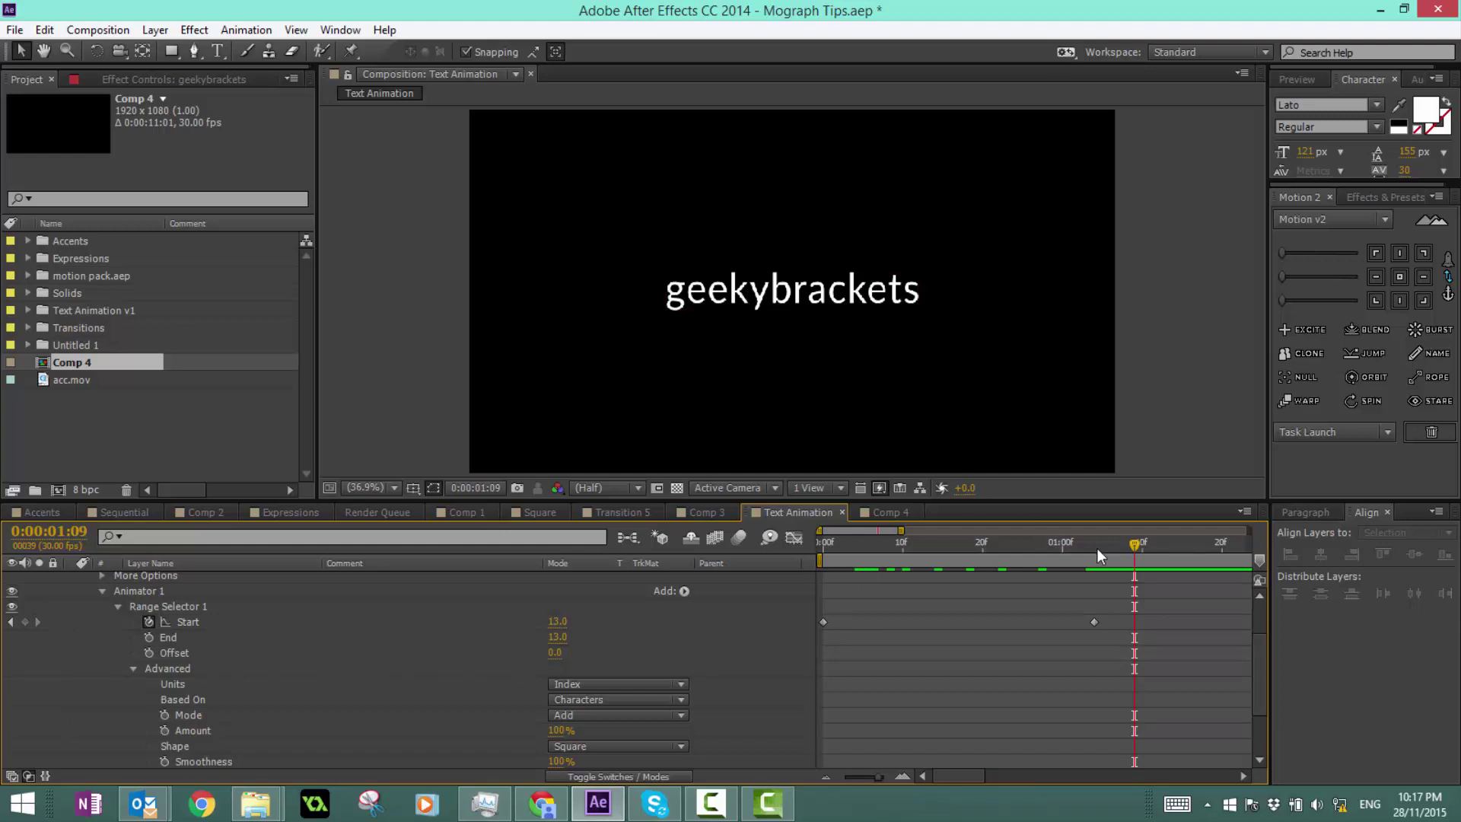
left_click_drag(1099, 552, 1094, 550)
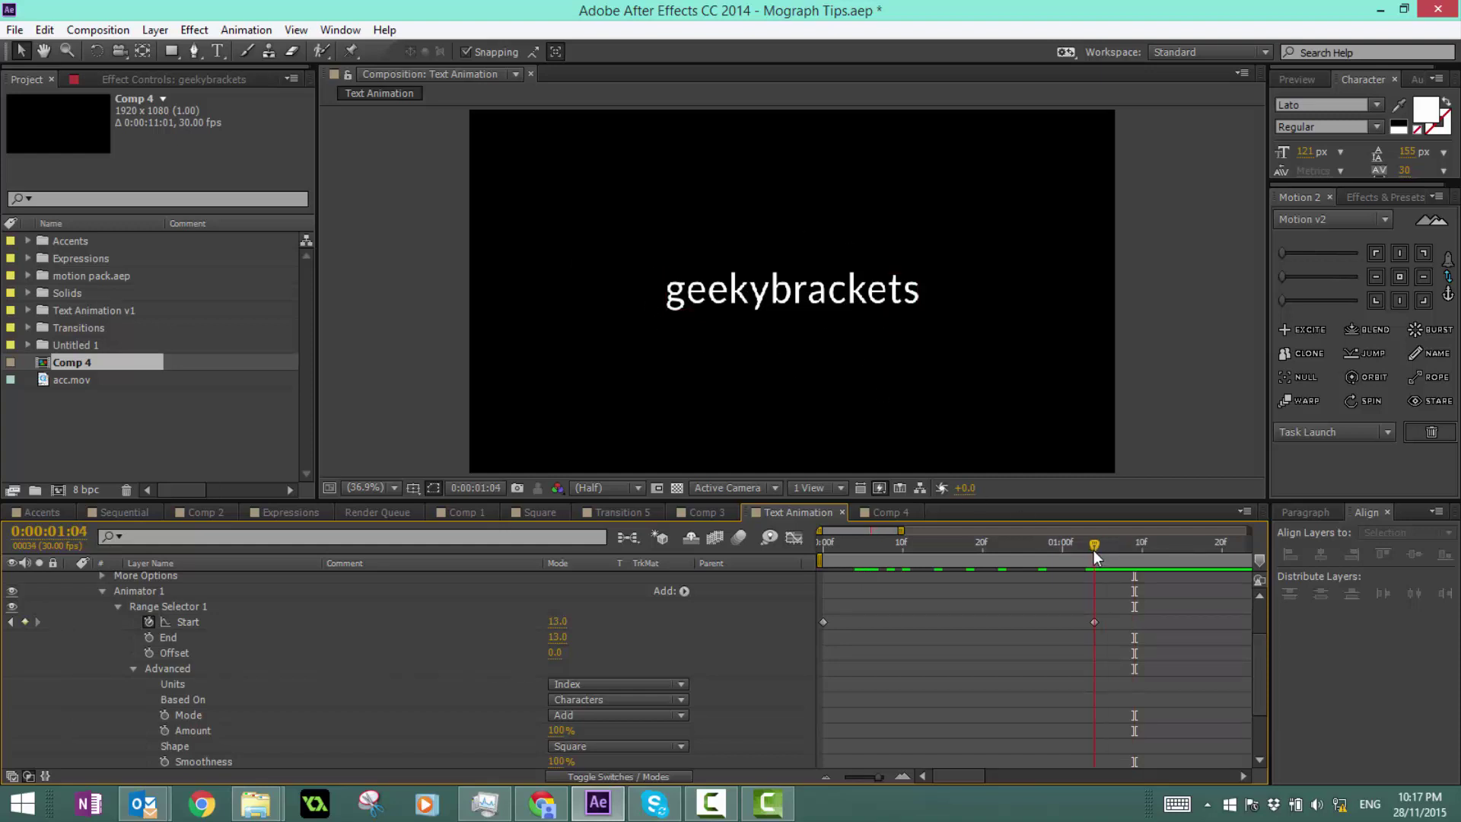
left_click(558, 623)
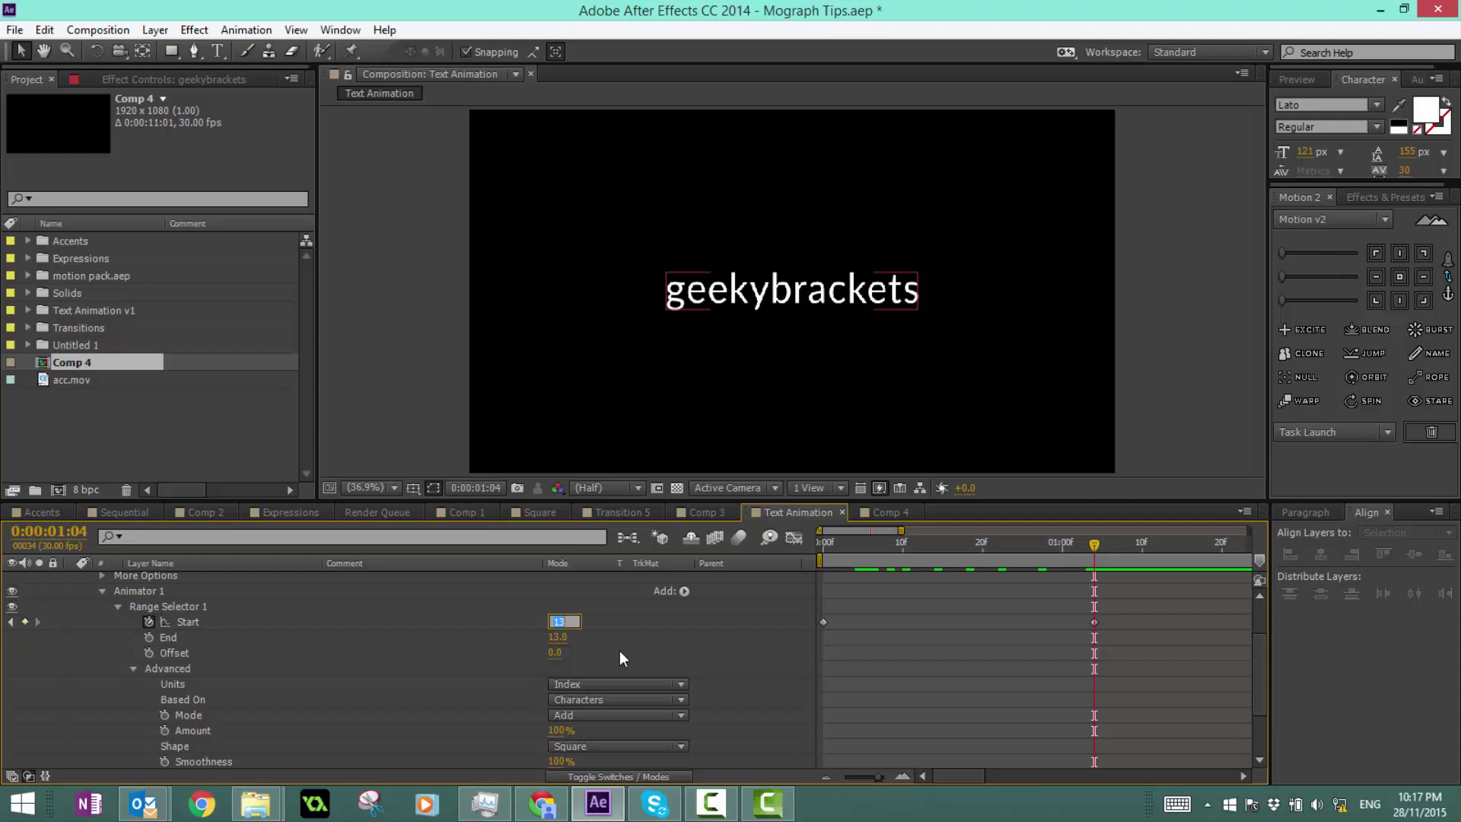
type("12")
key("Return")
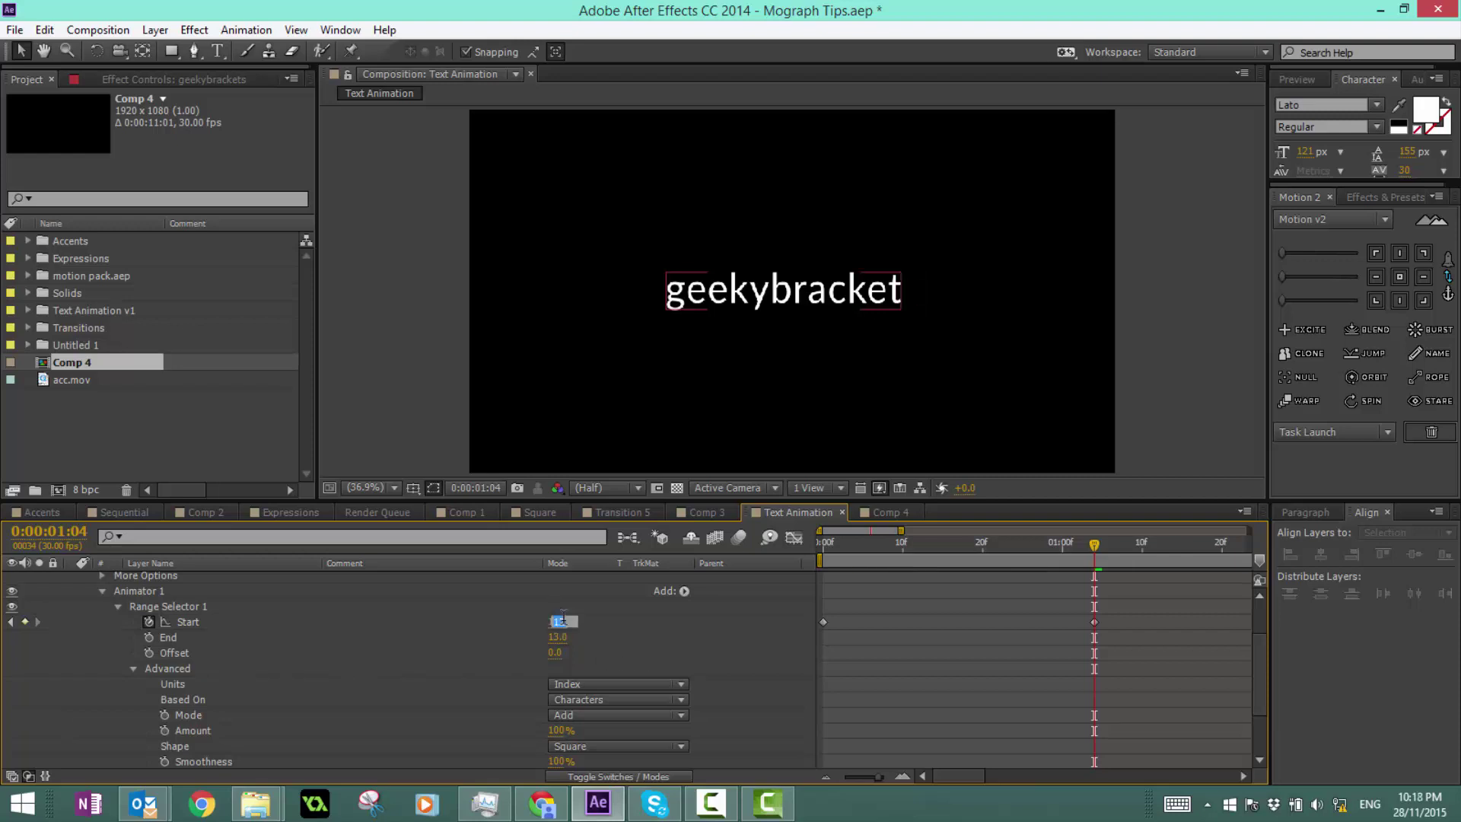
key("Down")
type("31")
key("ctrl+a")
type("13")
key("Return")
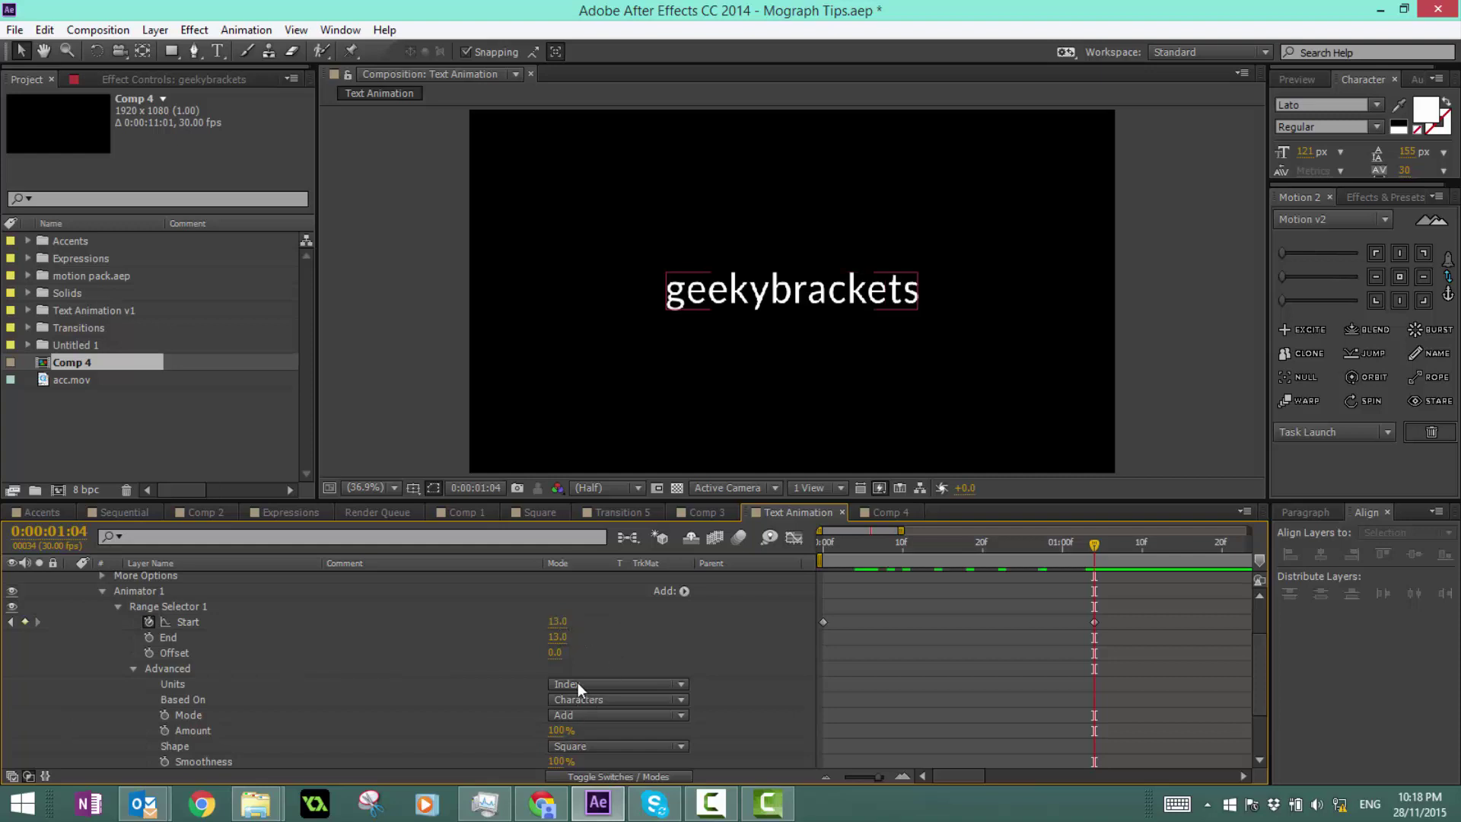
scroll(659, 670, "down", 3)
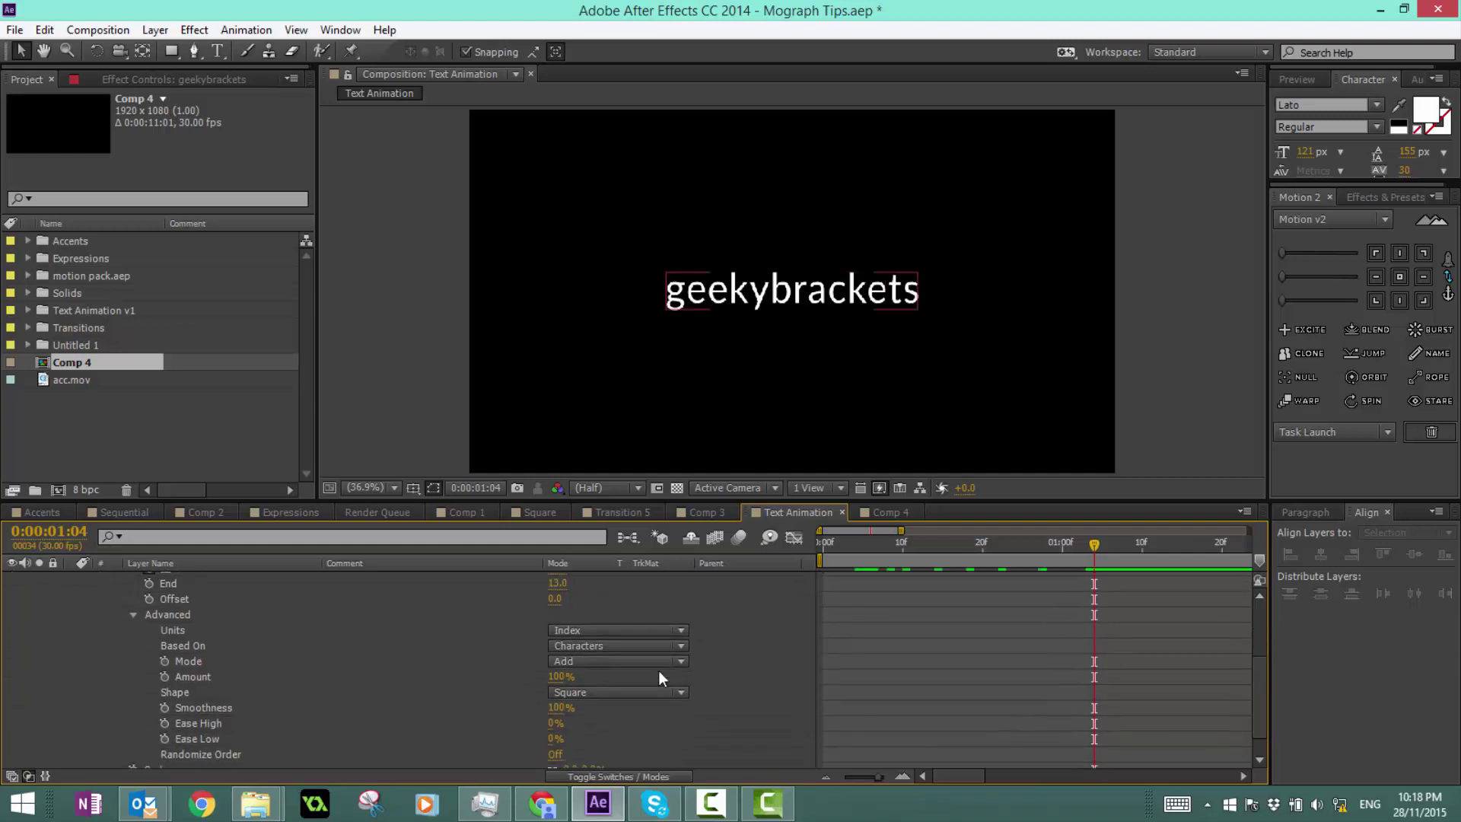
left_click(606, 646)
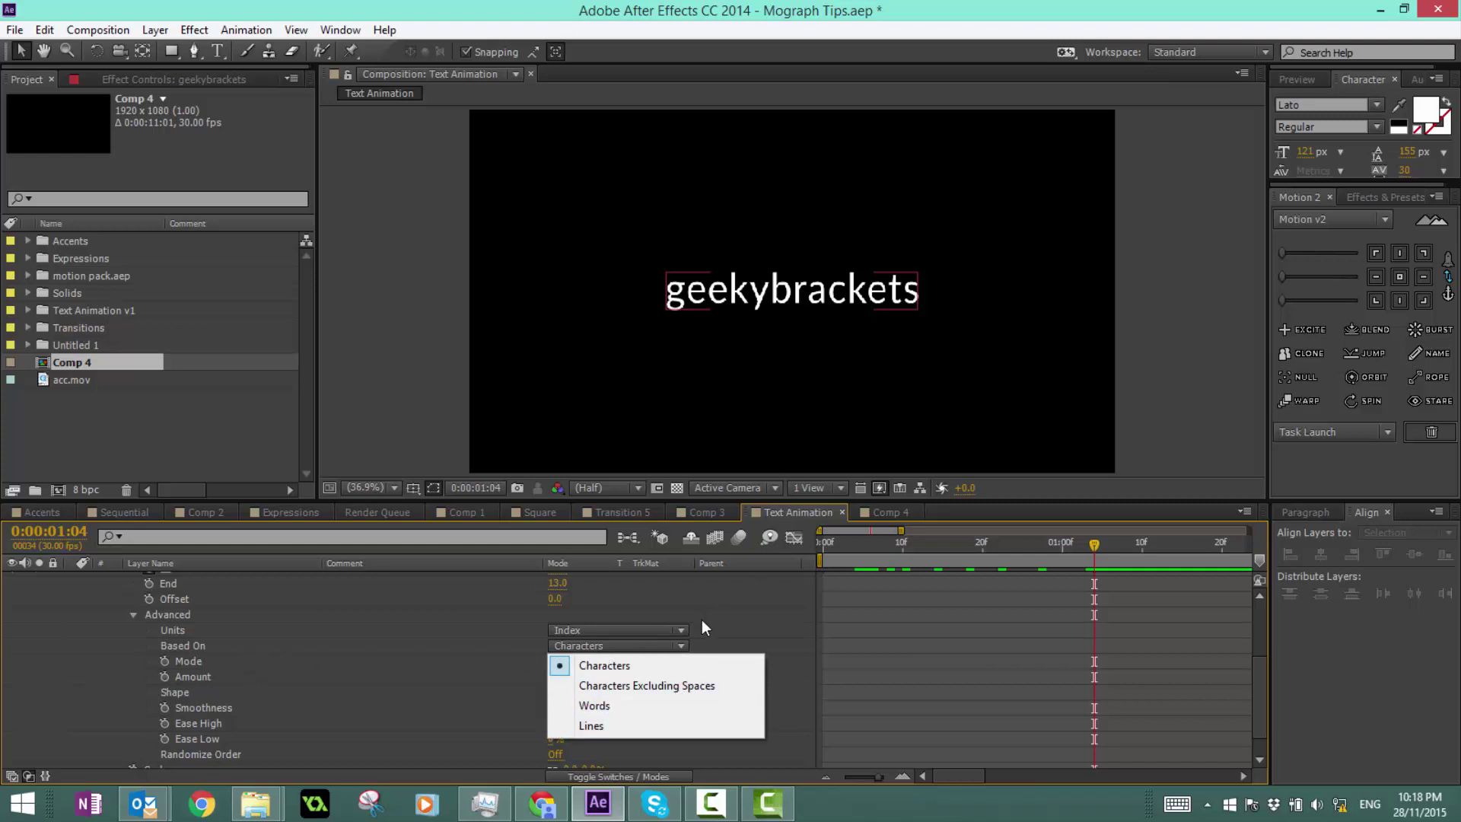
left_click(651, 705)
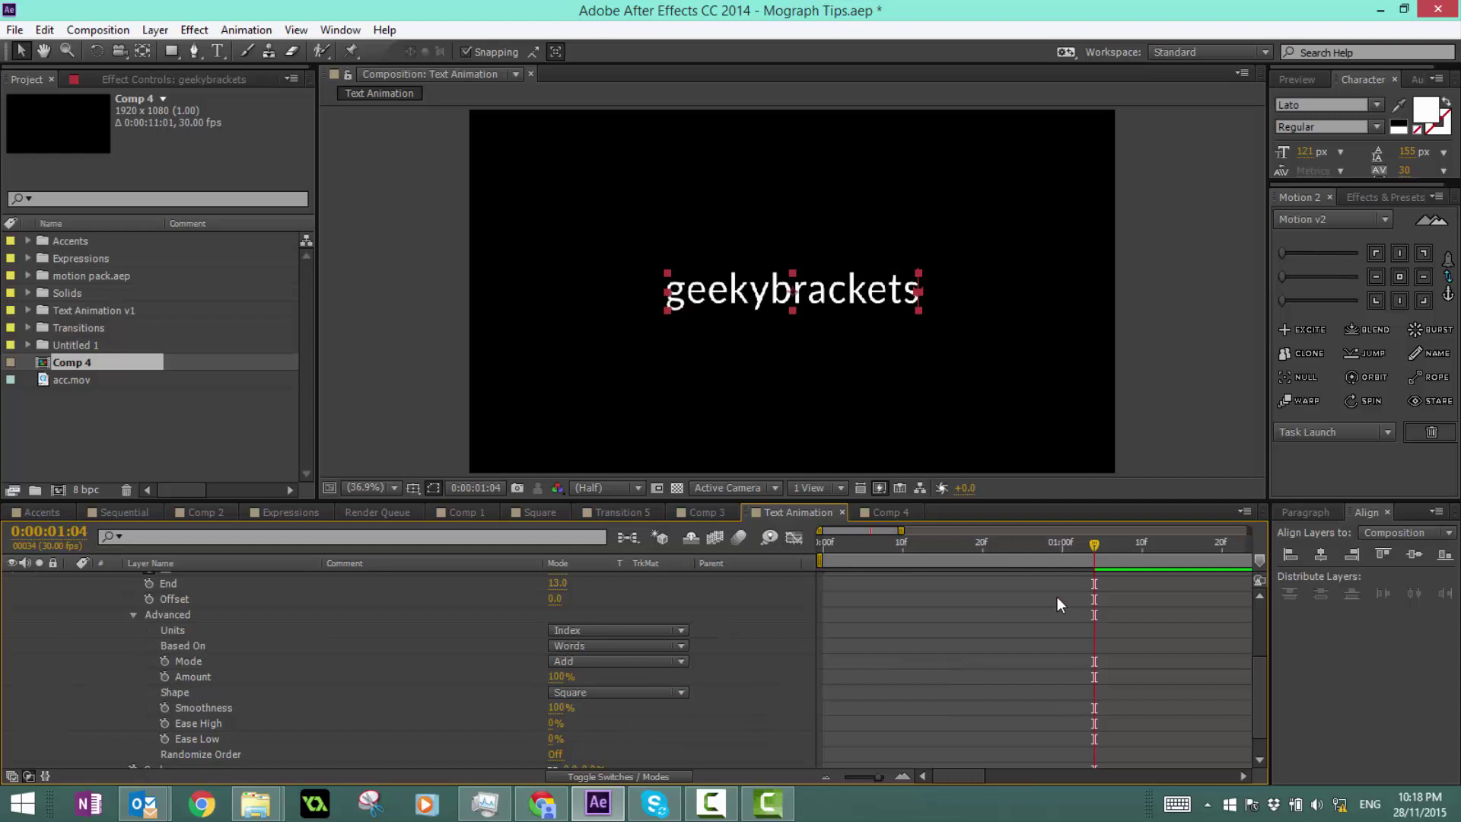
left_click_drag(1085, 545, 722, 595)
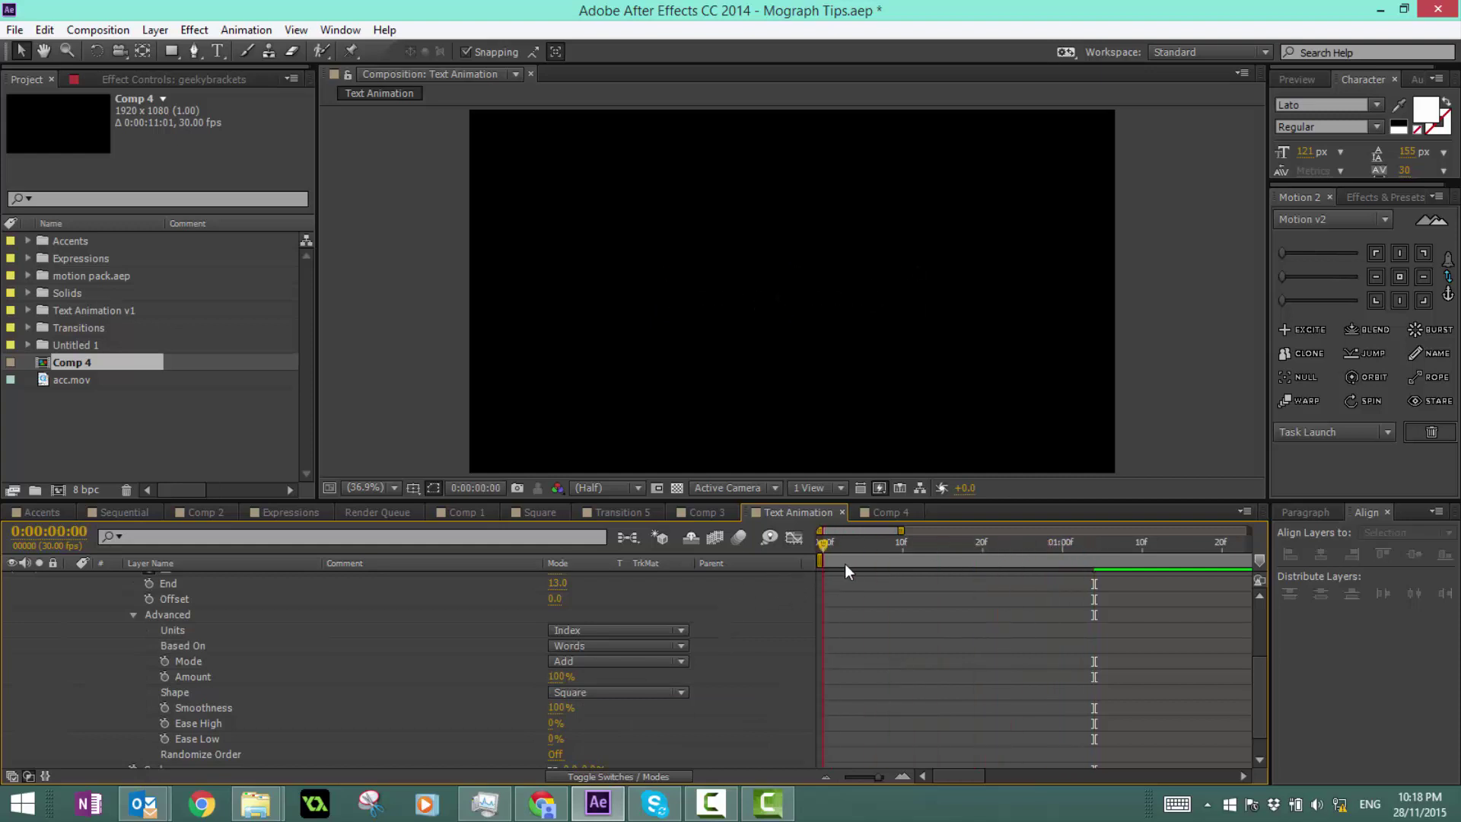
left_click_drag(845, 563, 1004, 547)
left_click(608, 645)
left_click(605, 663)
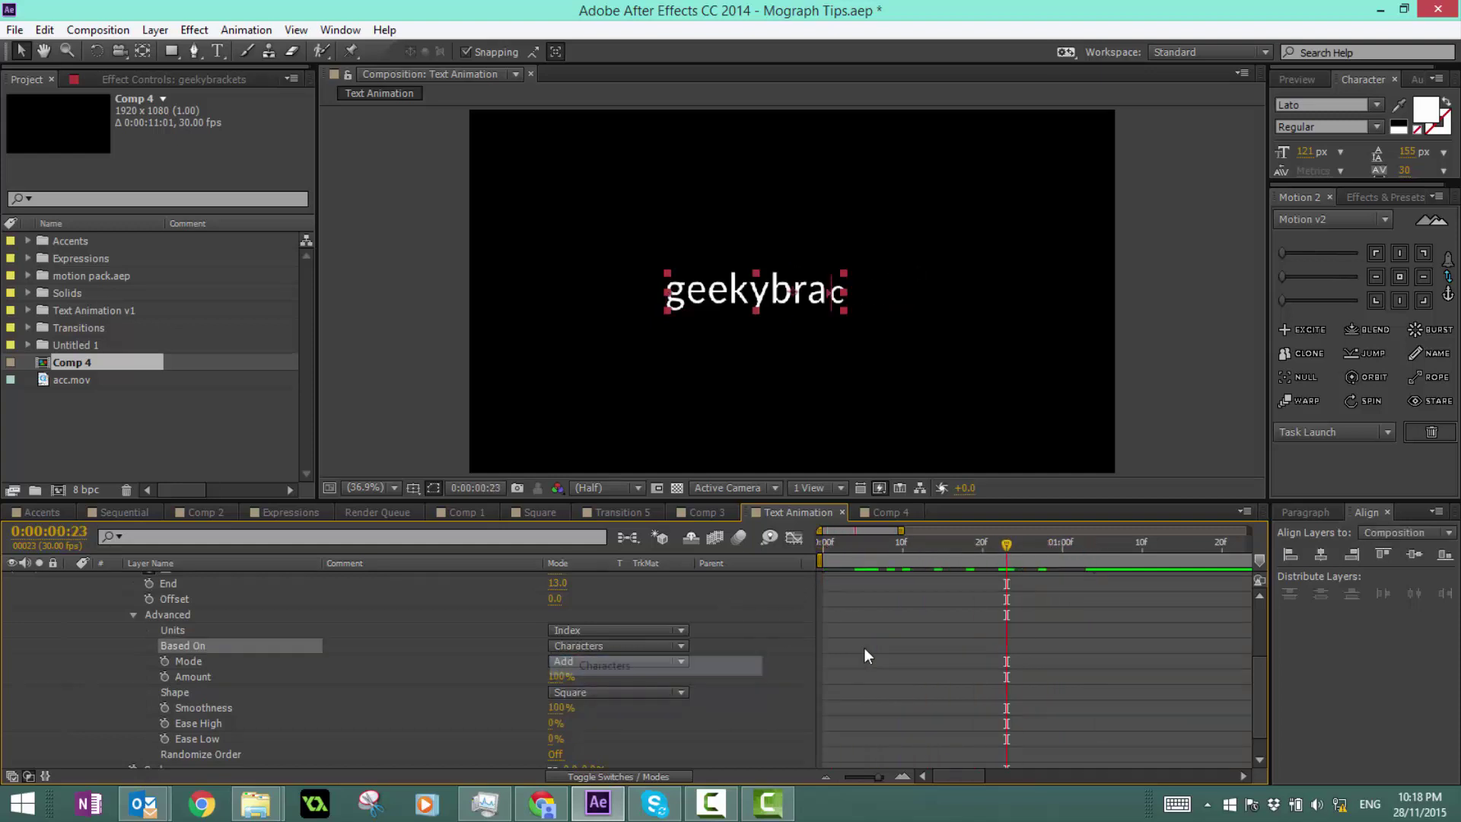
left_click(1078, 544)
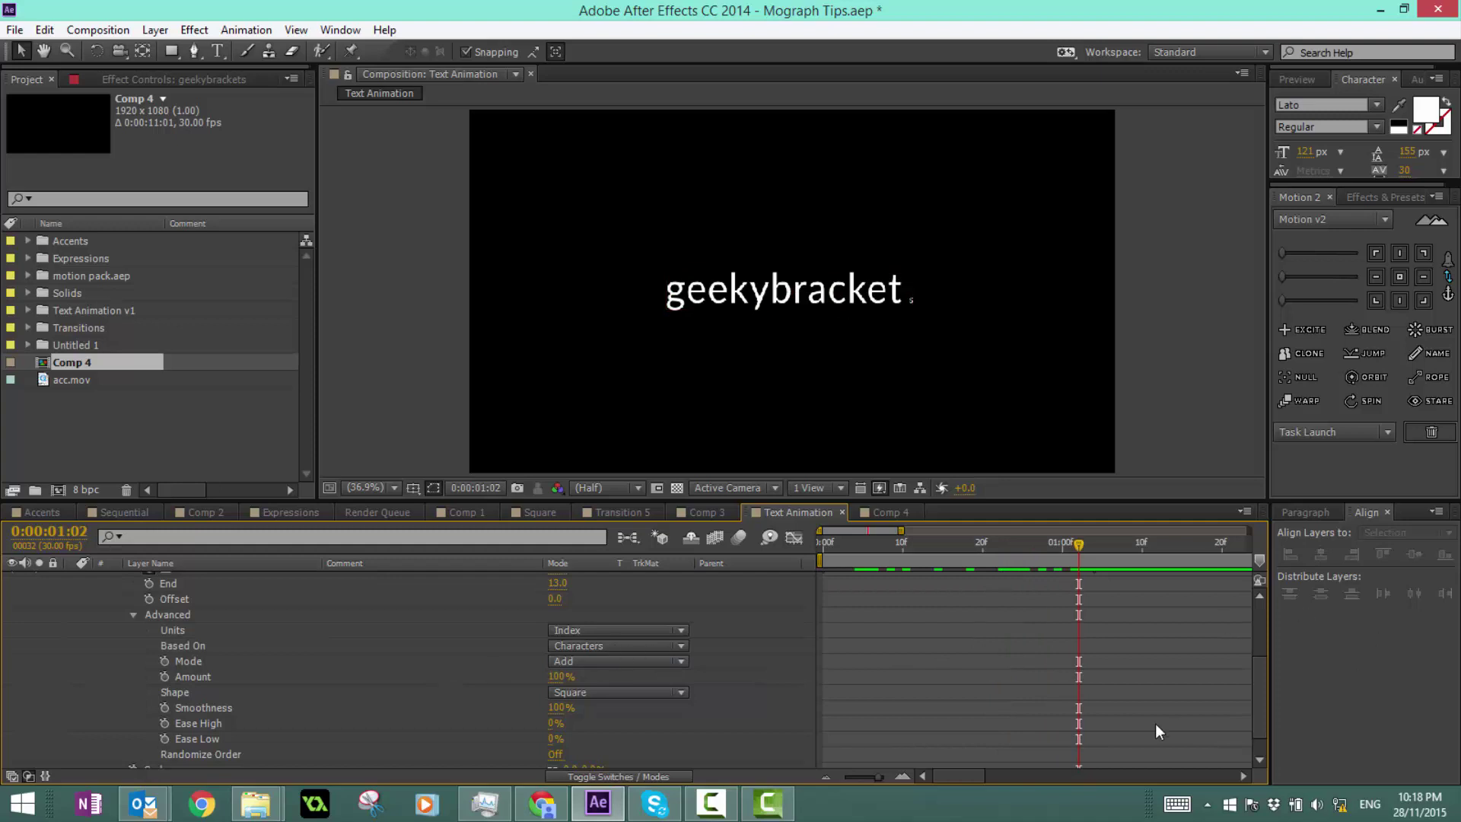
left_click(190, 676)
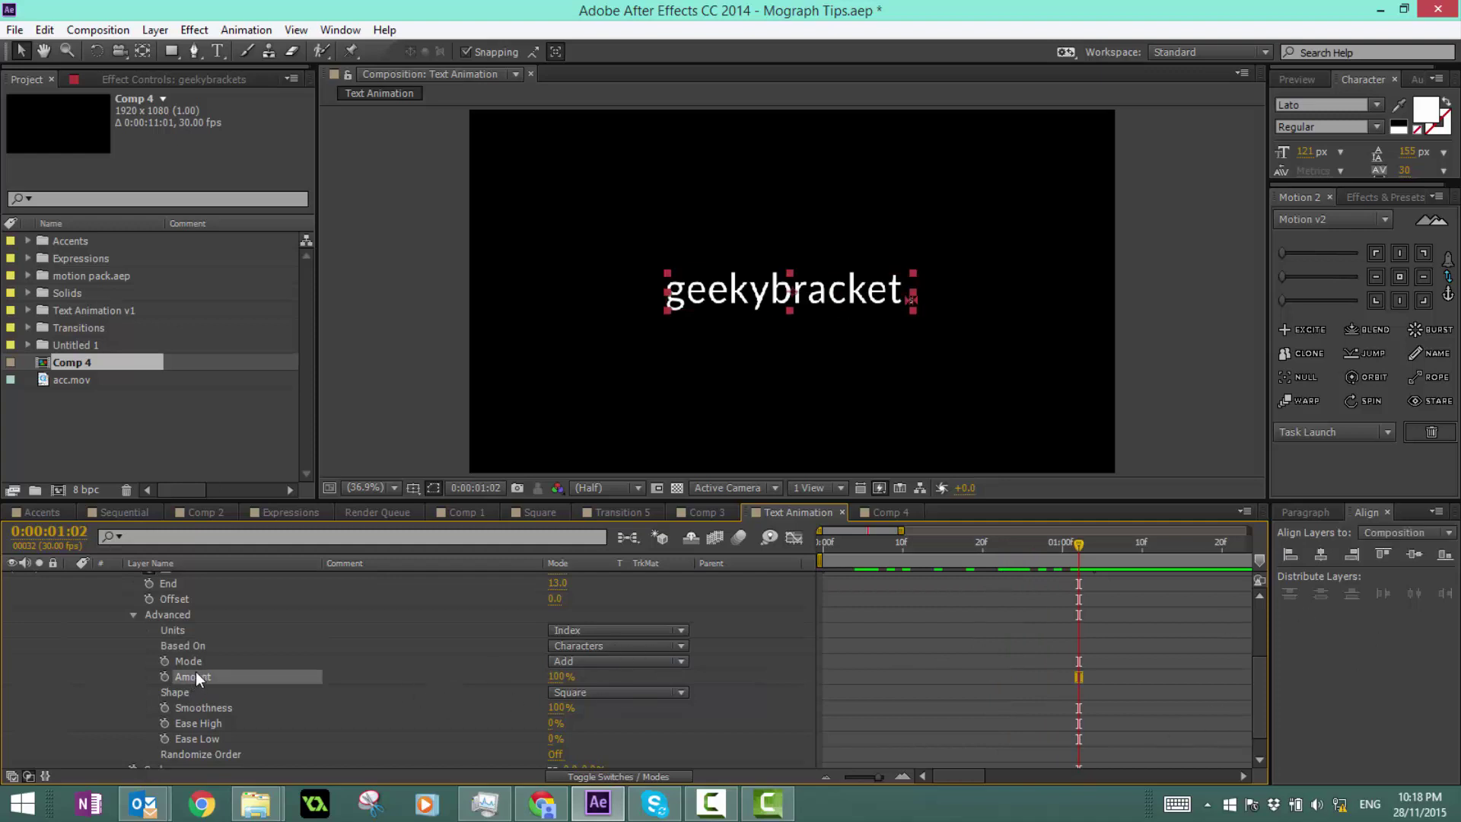
left_click(214, 655)
left_click(657, 661)
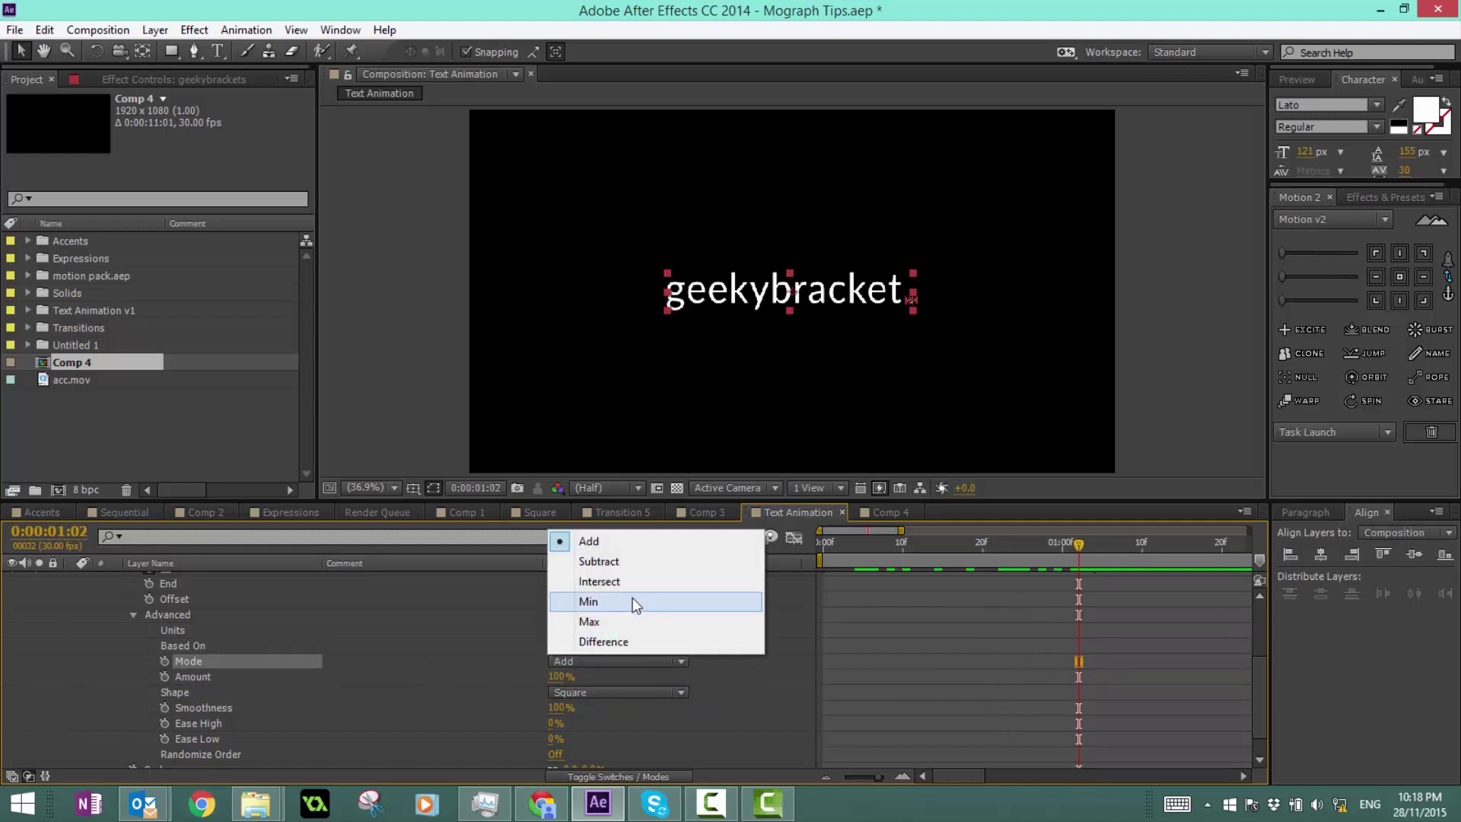
left_click(633, 561)
left_click(1022, 617)
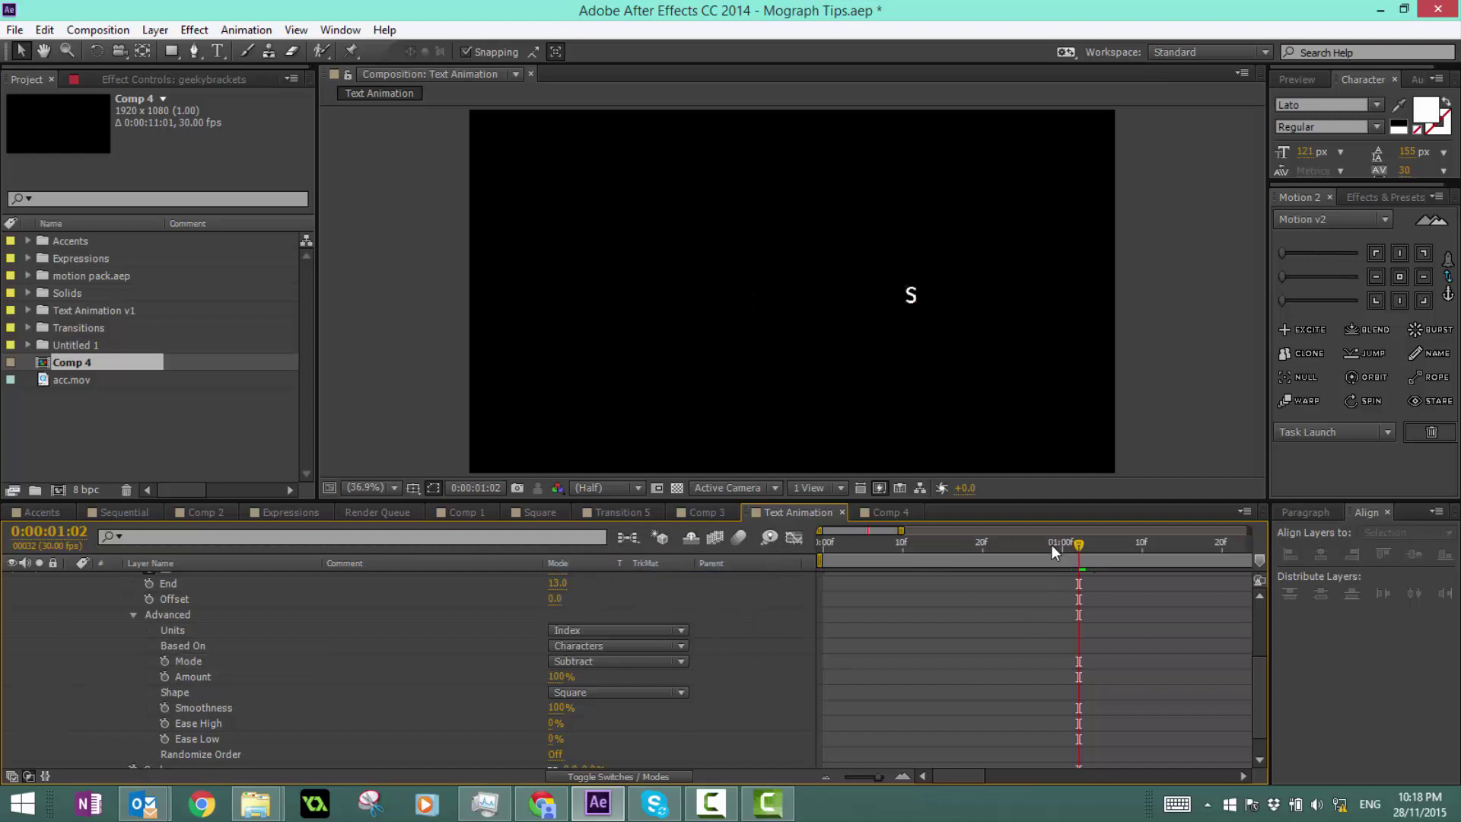
left_click_drag(1051, 545, 782, 577)
key("space")
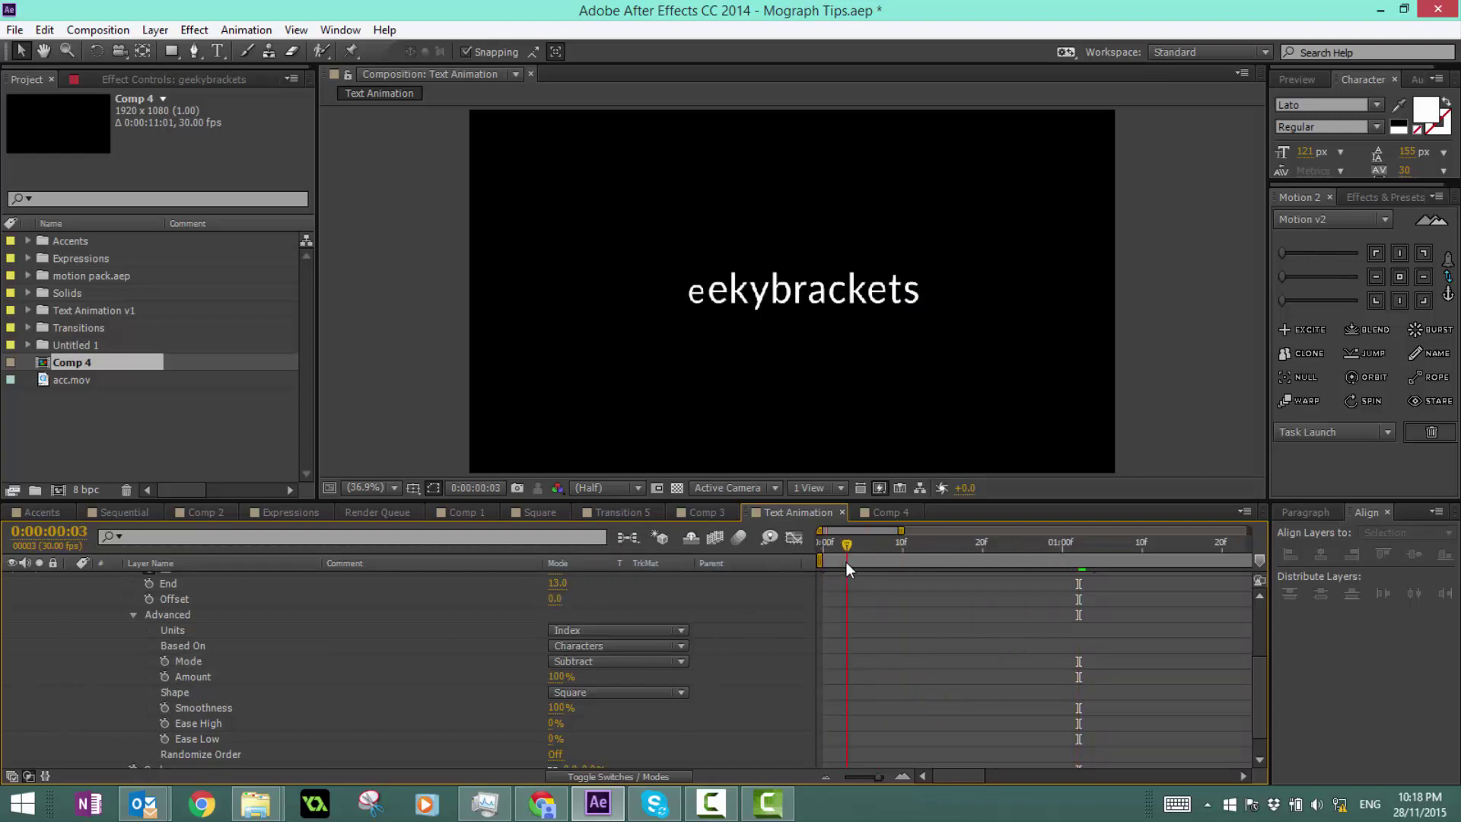
left_click(600, 660)
left_click(624, 540)
left_click(719, 664)
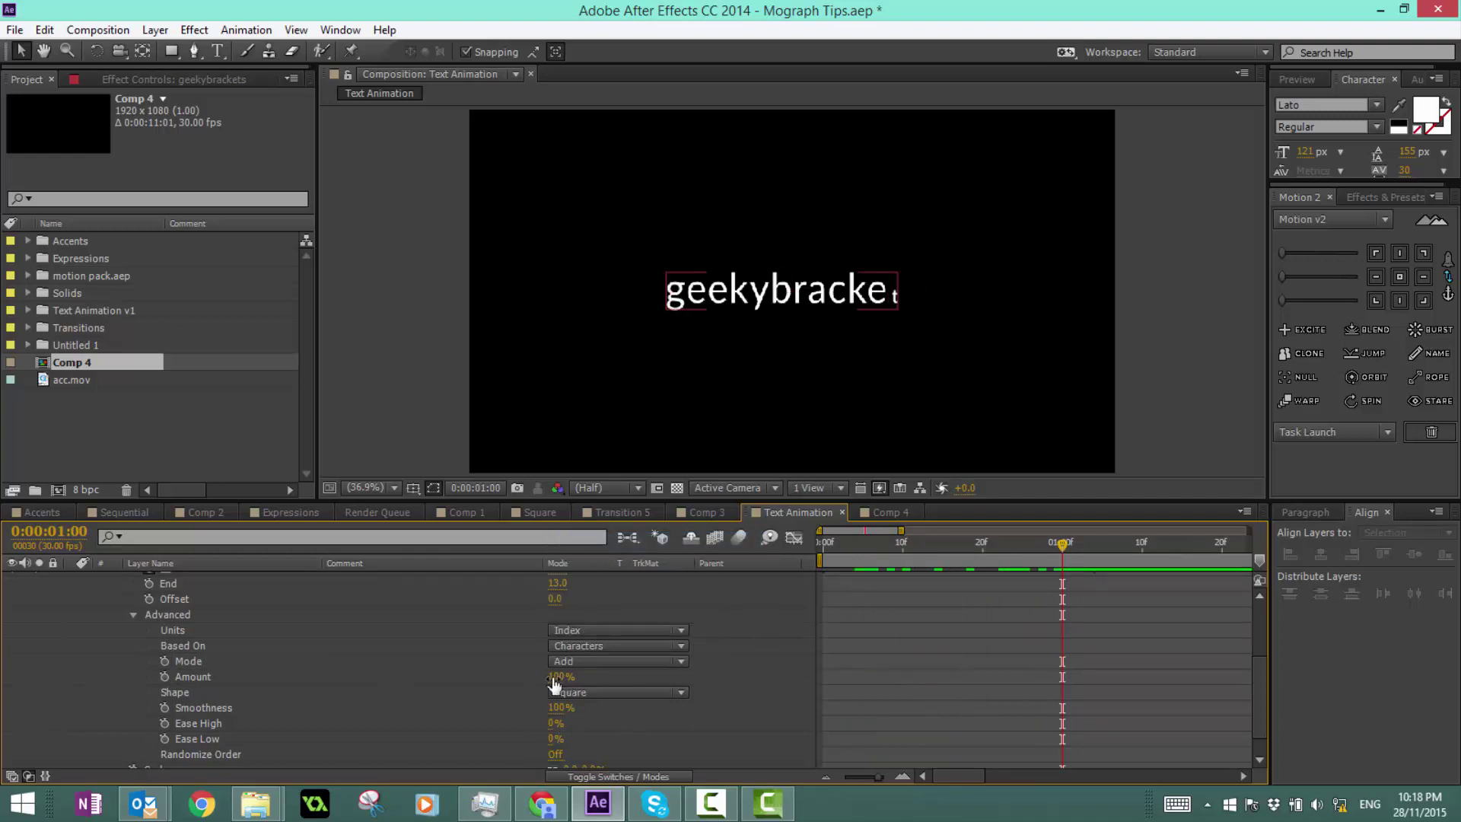
Step: Try Amount at -100% with playback, then set Amount back to 100%
left_click_drag(554, 684, 229, 756)
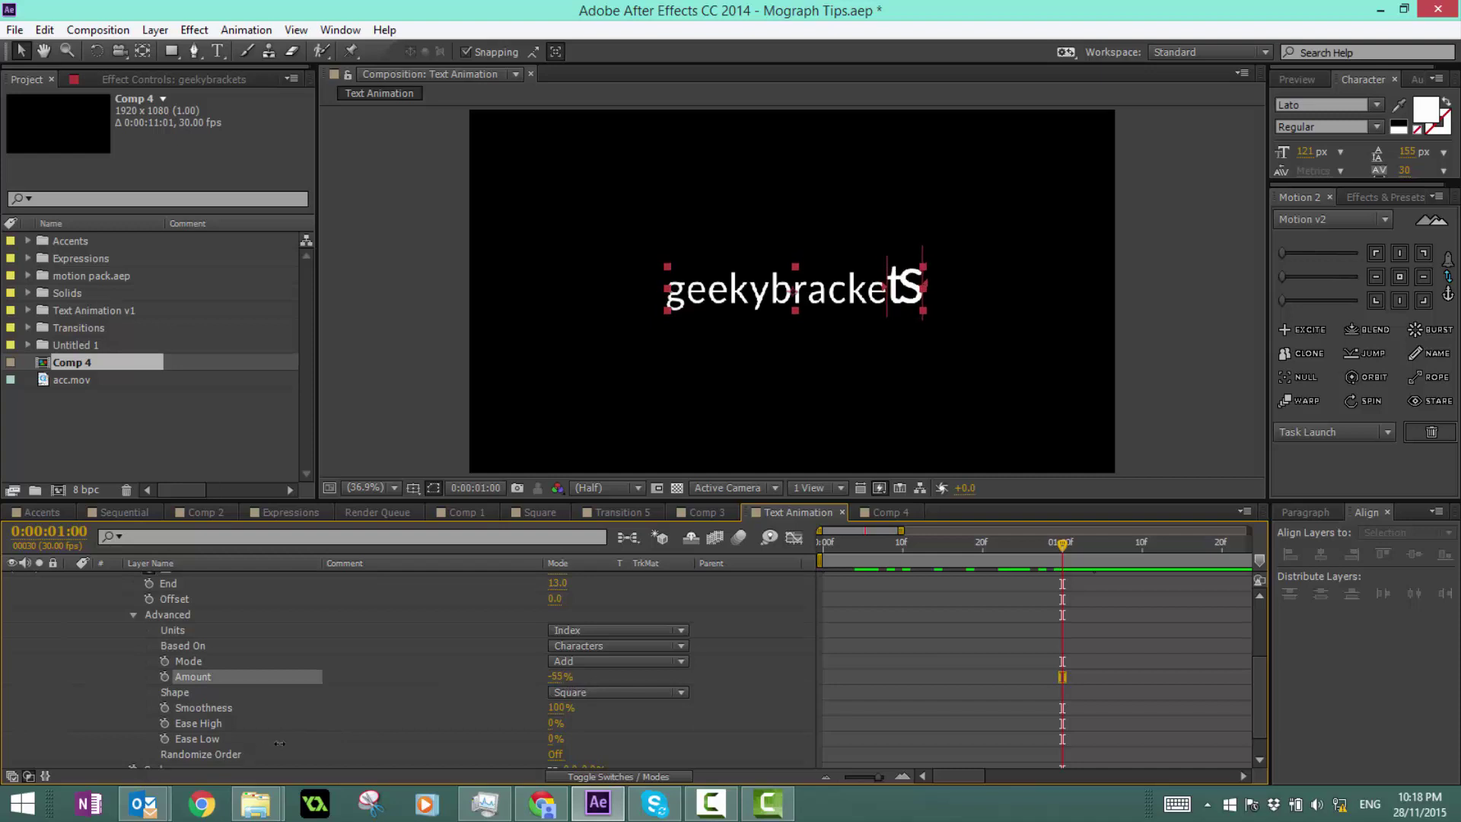
left_click(930, 573)
left_click(958, 542)
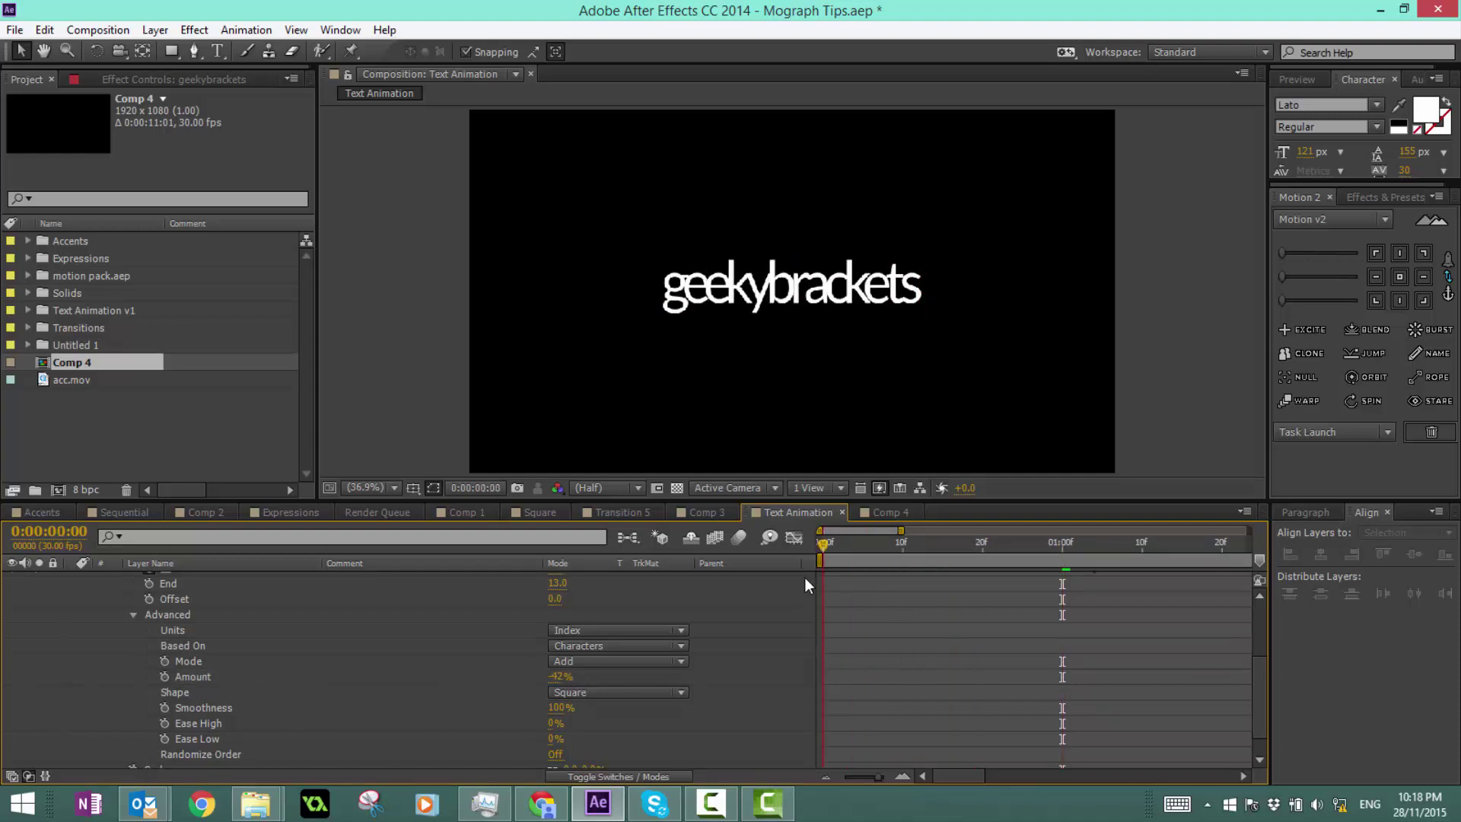
left_click_drag(826, 561, 773, 598)
key("space")
left_click_drag(560, 684, 563, 680)
left_click(560, 678)
type("100")
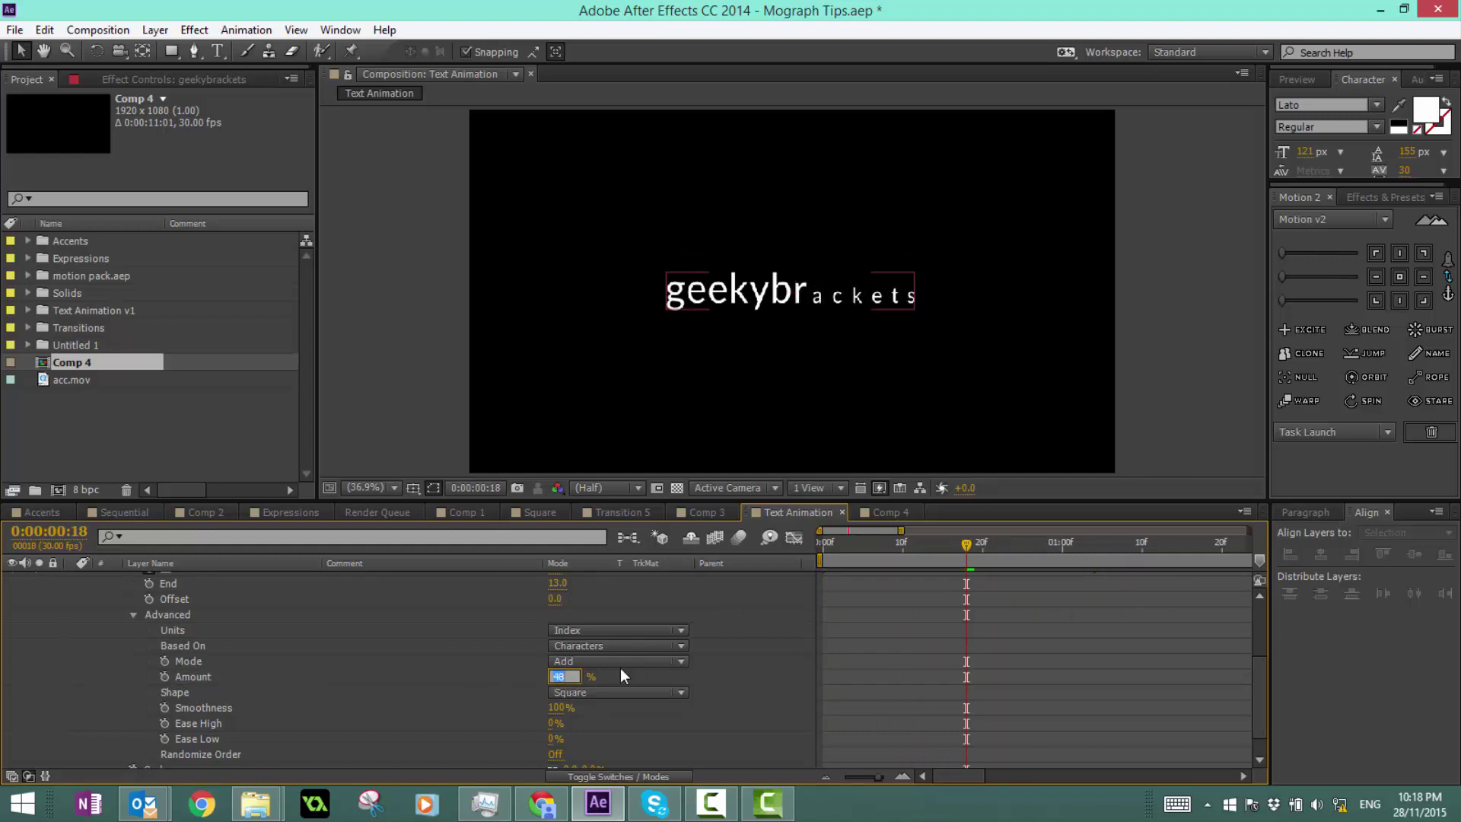
key("Return")
key("ctrl+shift+a")
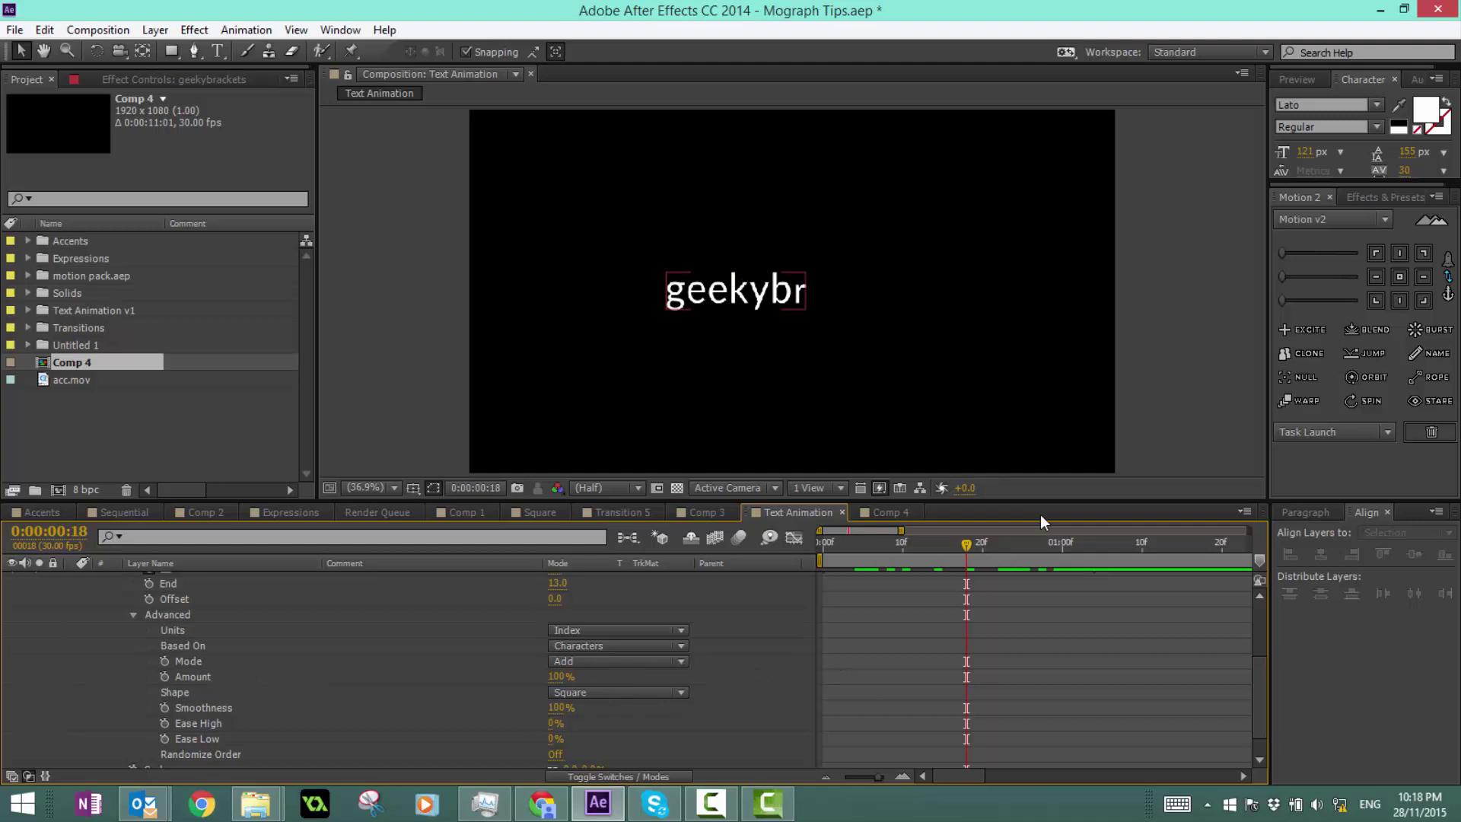
Step: Preview the Round selector shape, then switch the Shape to Square
left_click(266, 691)
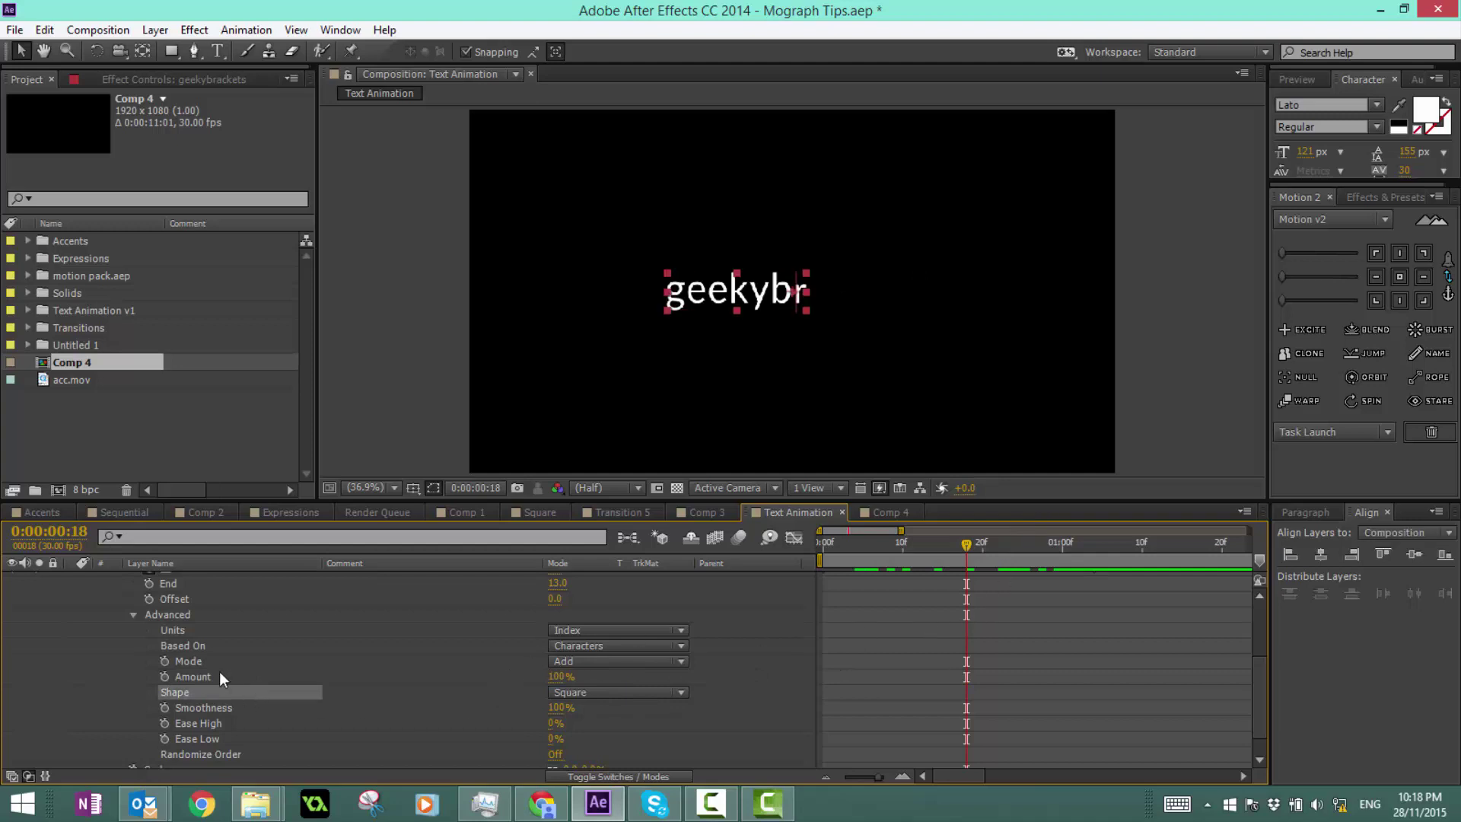
left_click(616, 694)
left_click(622, 653)
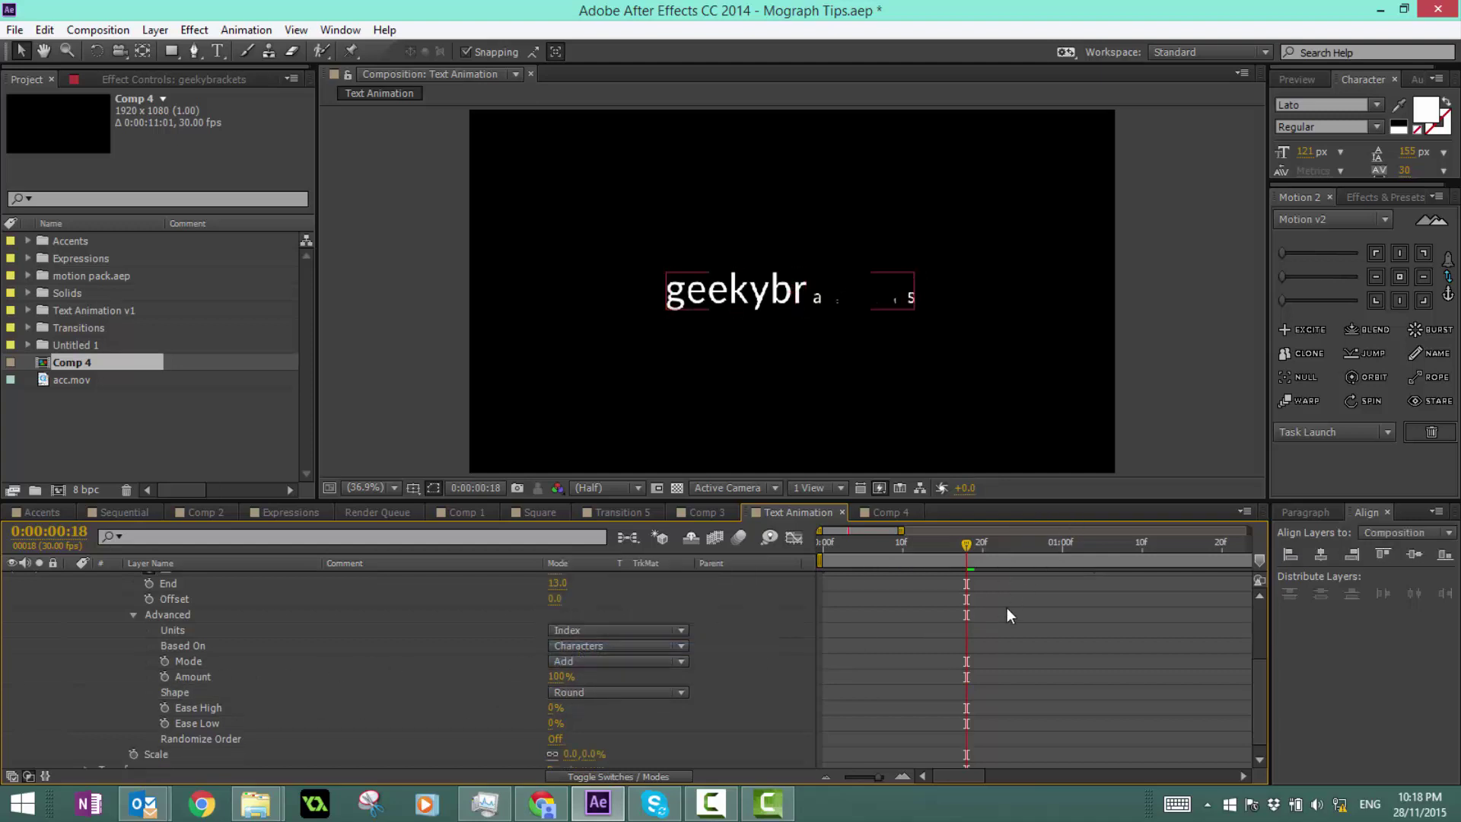
left_click_drag(964, 544, 1094, 544)
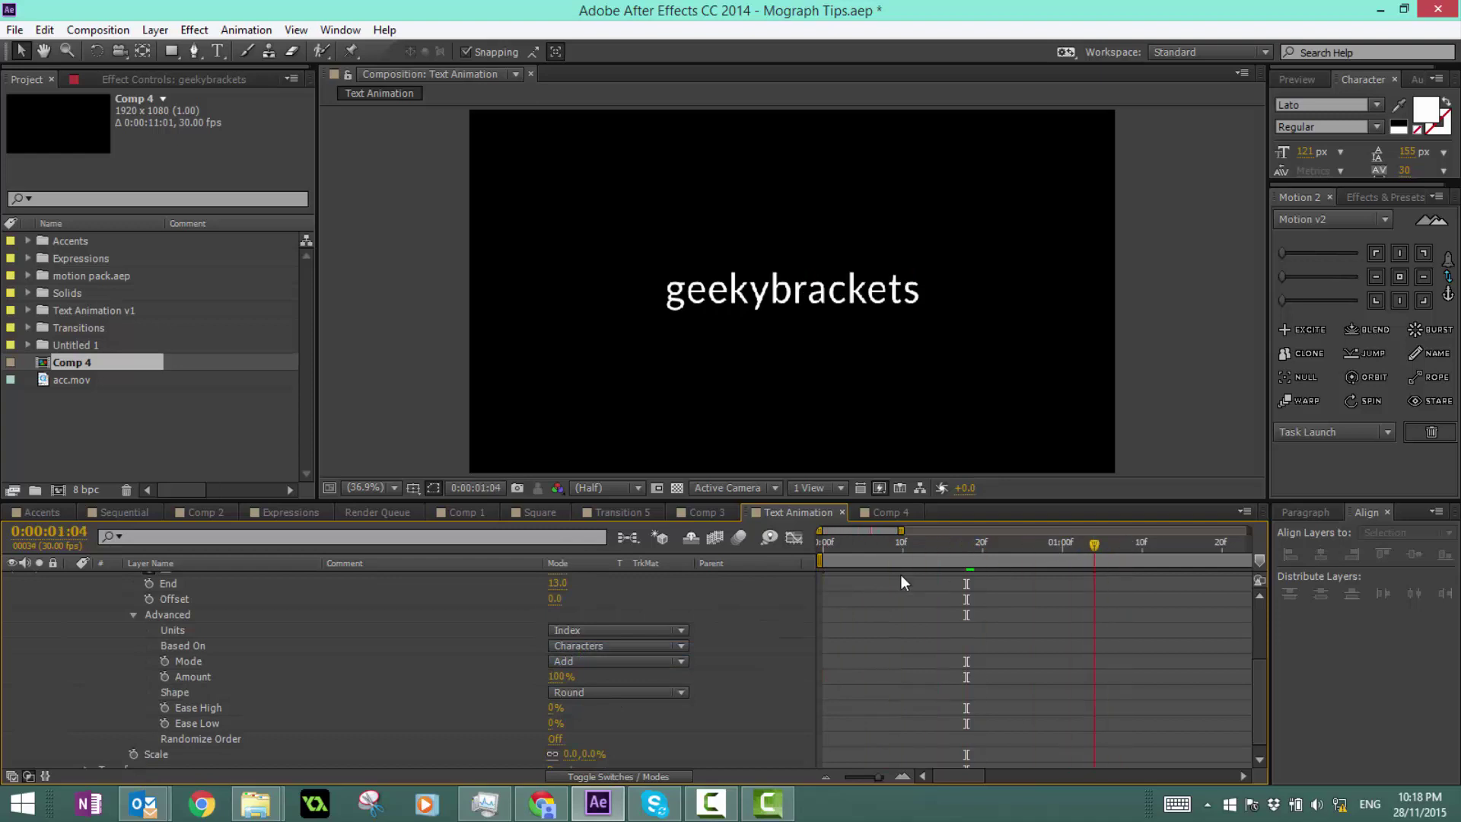
key("KP_0")
left_click(601, 692)
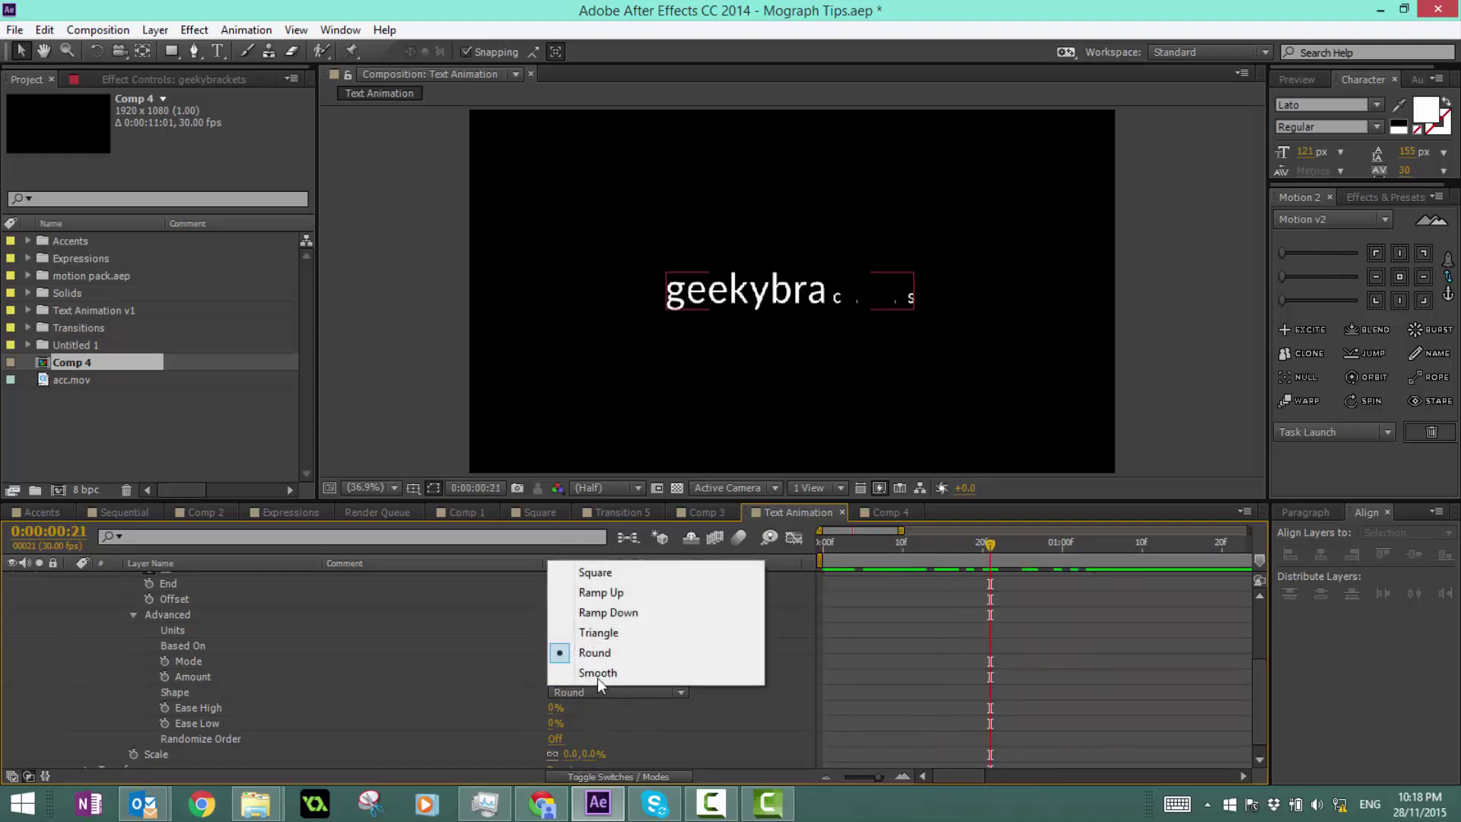
left_click(590, 572)
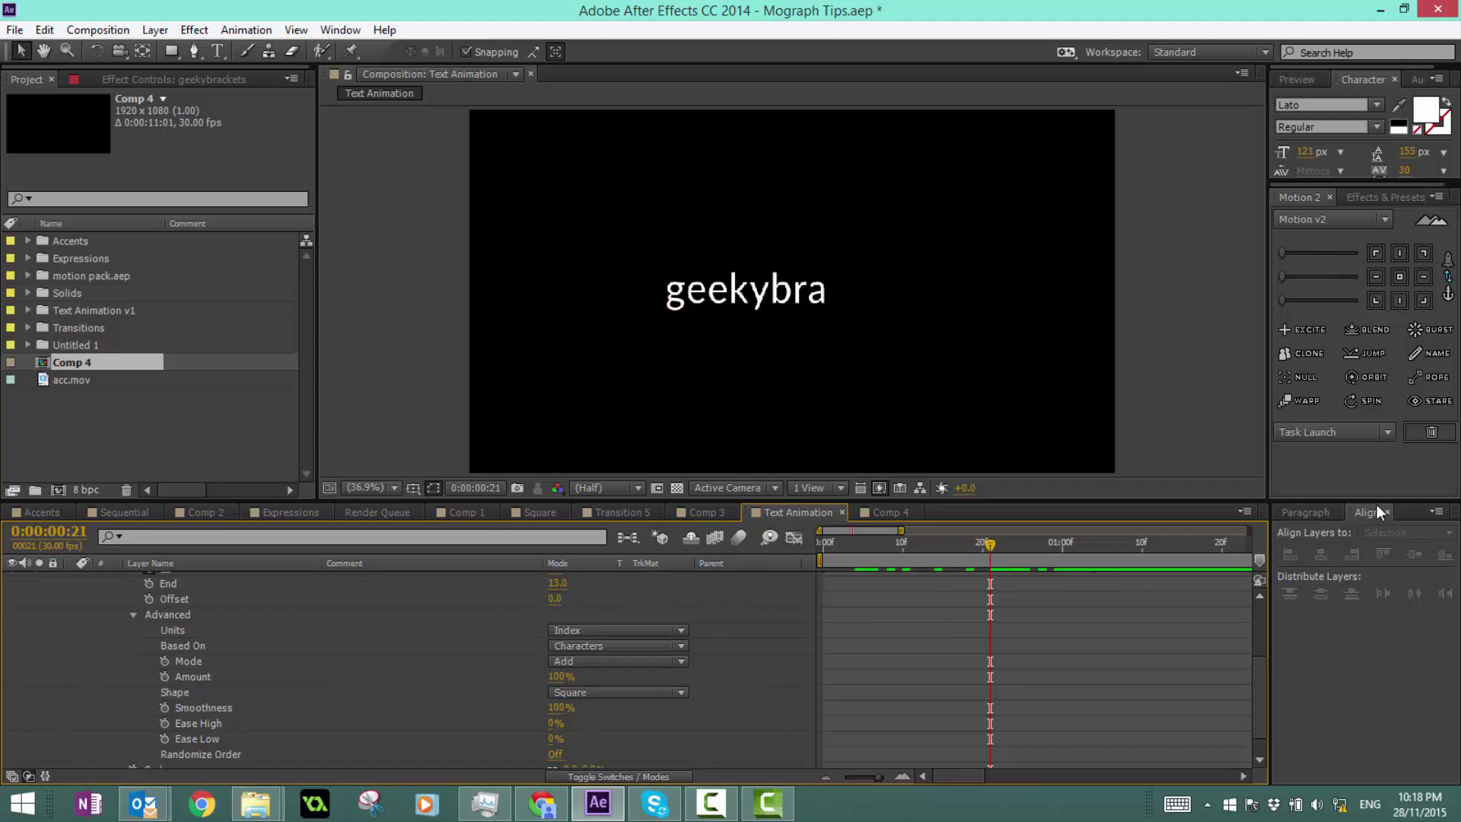
scroll(218, 736, "down", 1)
Step: Inspect the range selector's Smoothness, Ease High and Ease Low properties
left_click(193, 681)
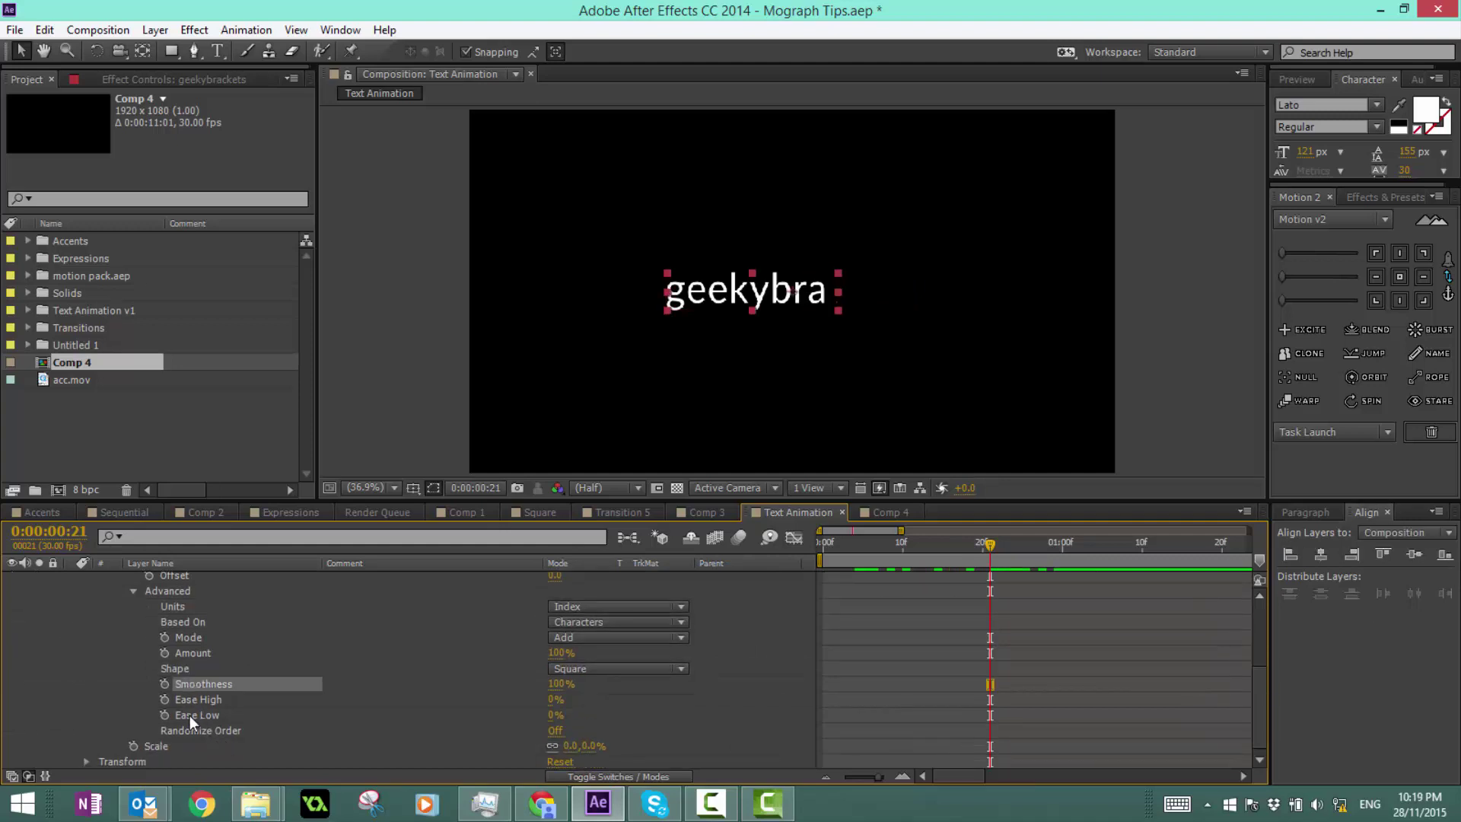
left_click(190, 698)
left_click(199, 717)
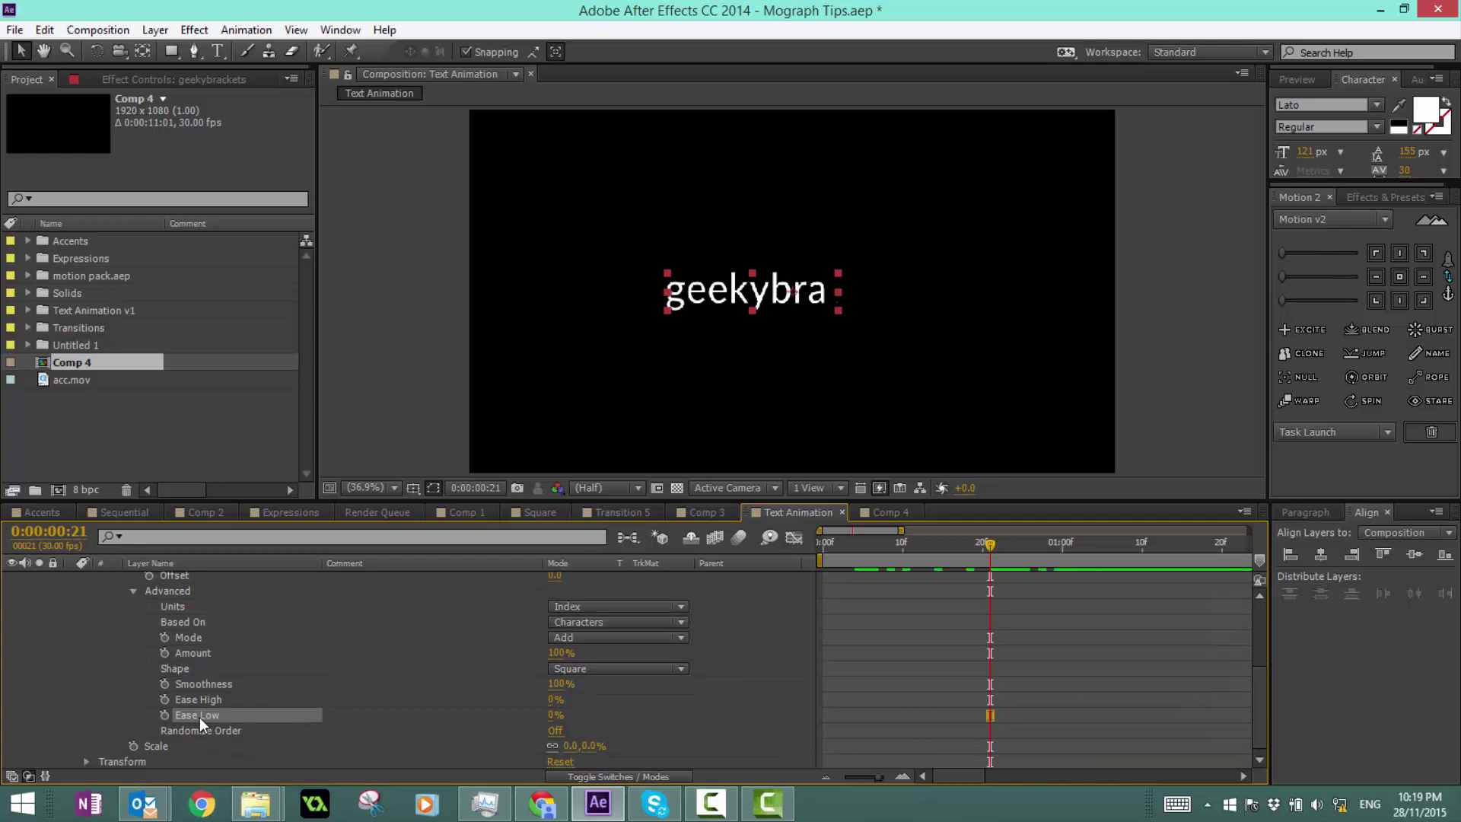
left_click(230, 688)
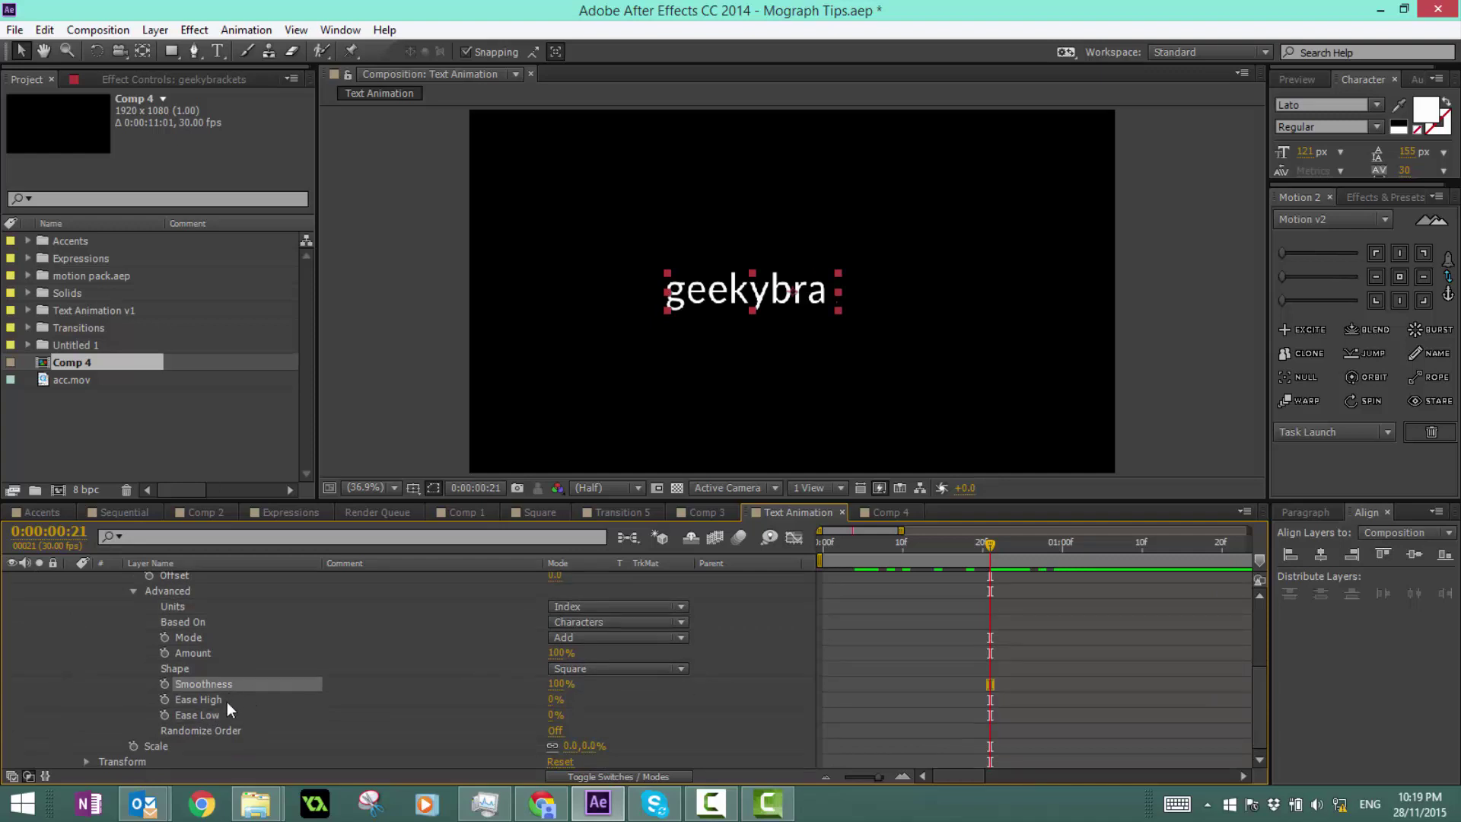
left_click(227, 702)
left_click(226, 718)
left_click(999, 650)
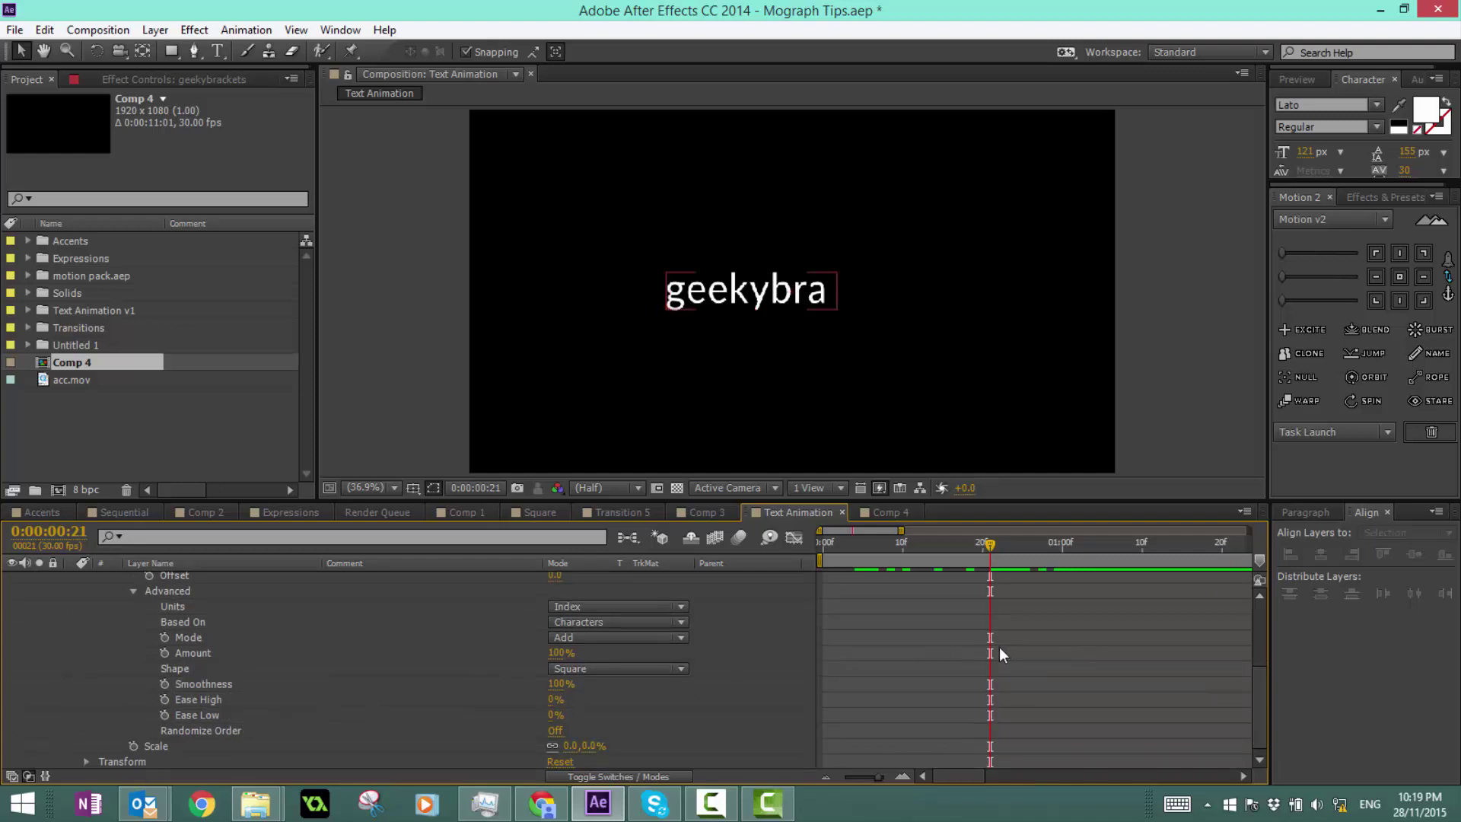
scroll(1253, 677, "up", 2)
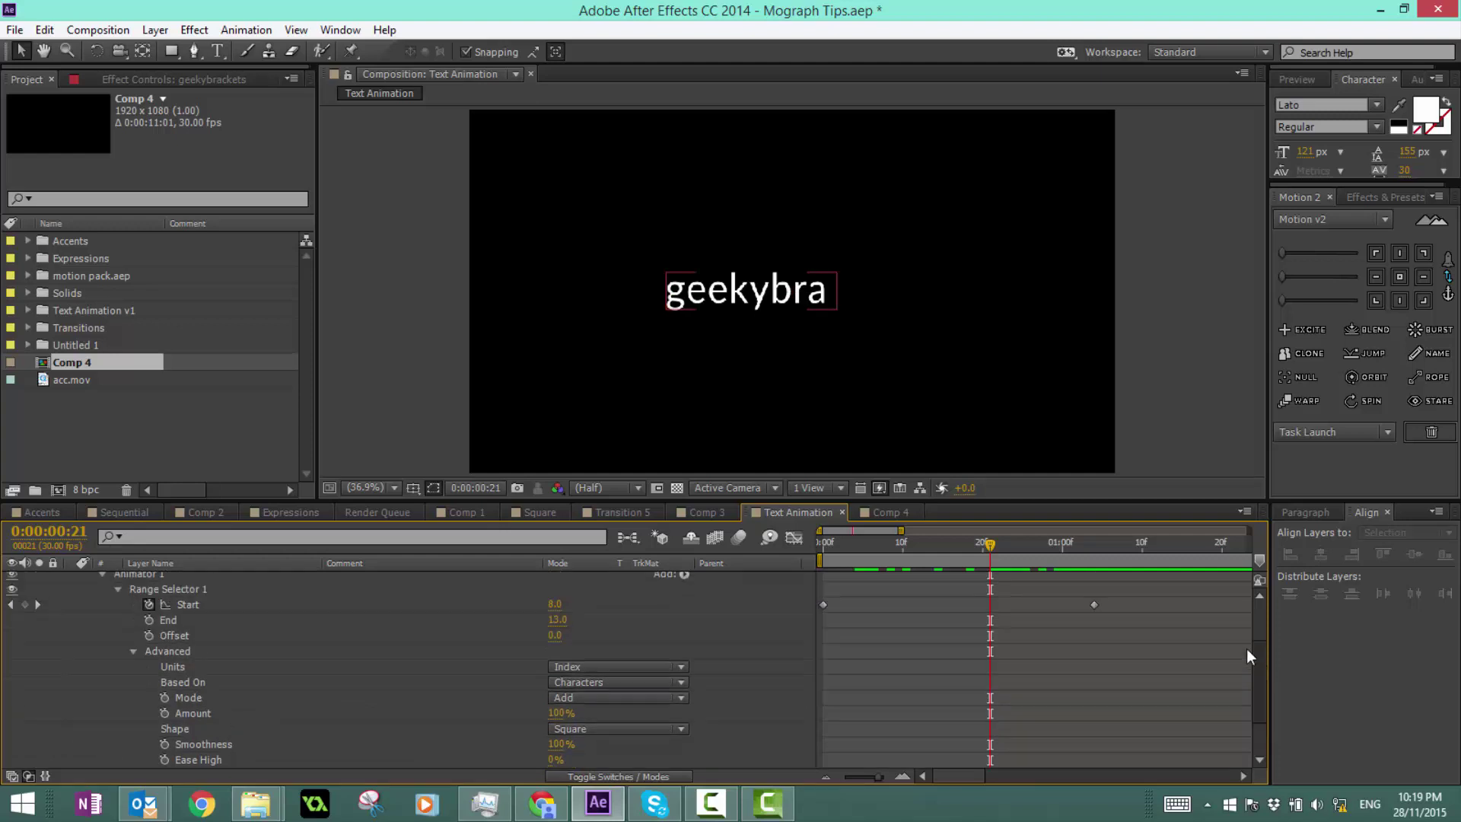
scroll(1249, 695, "down", 2)
Step: Show the Preview panel, then move the last Start keyframe later and RAM preview
left_click_drag(939, 550, 822, 554)
left_click(1301, 95)
left_click(1297, 80)
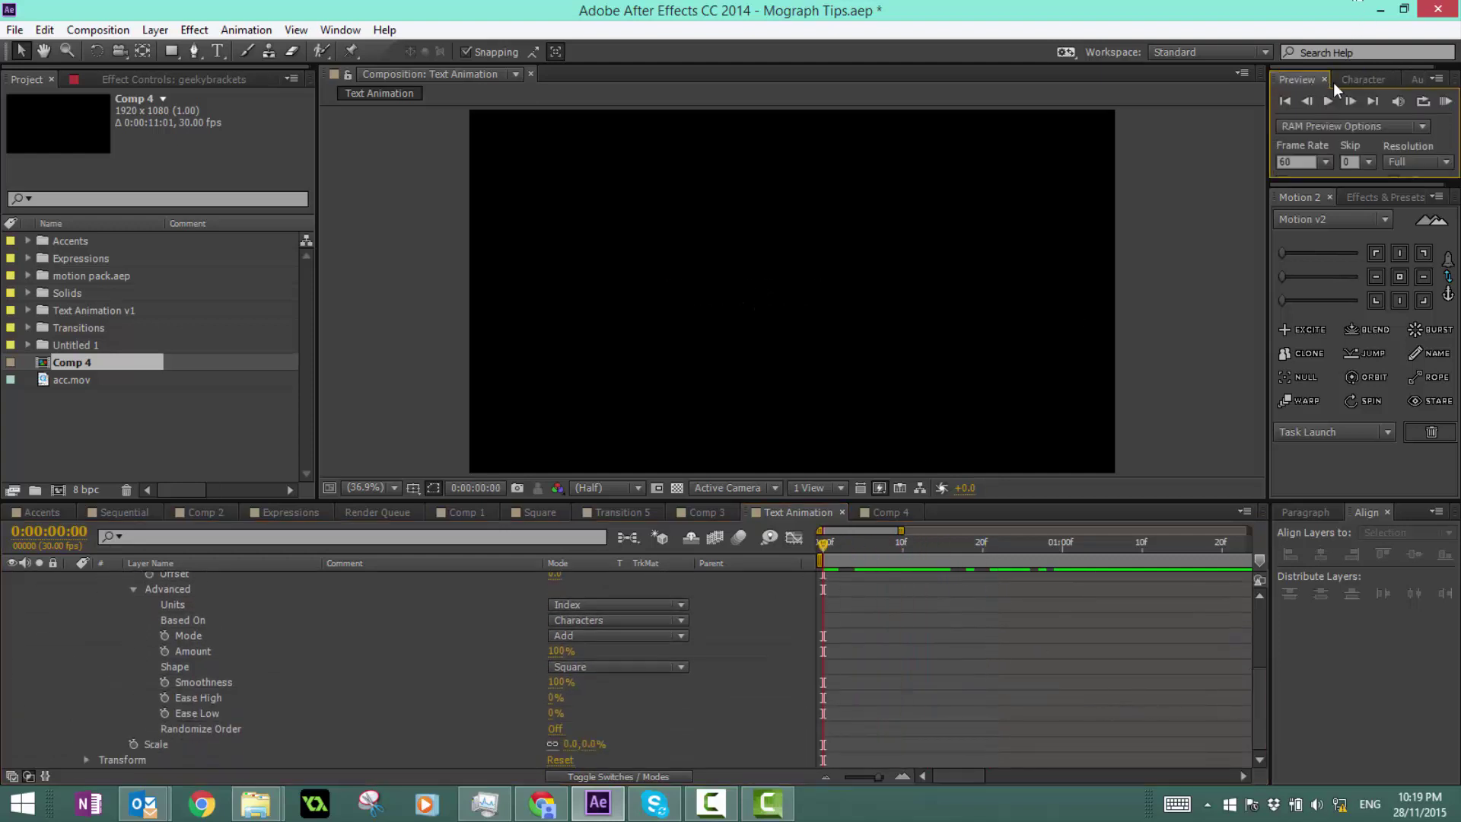
left_click(1446, 101)
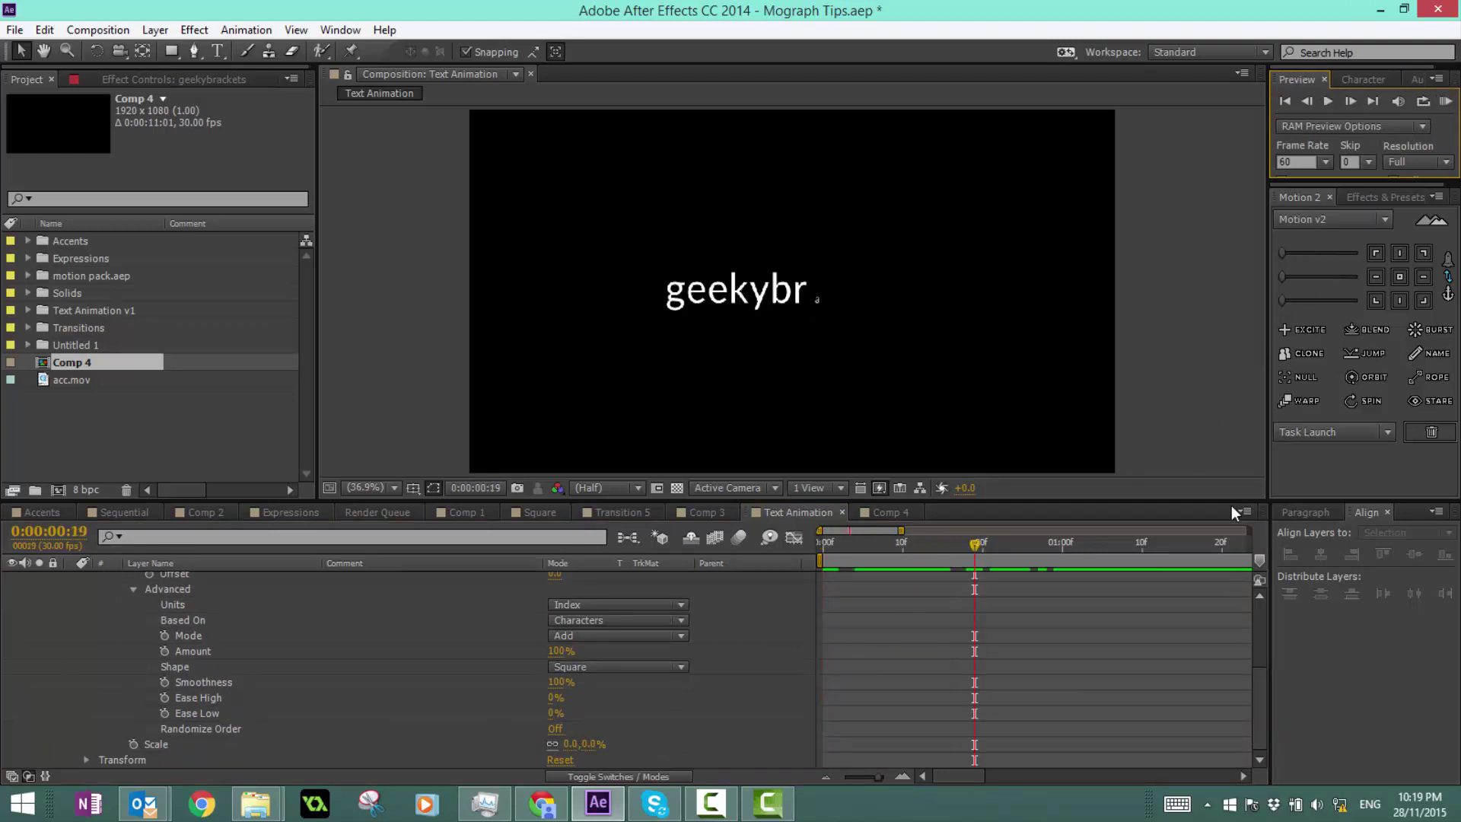
scroll(1263, 669, "up", 4)
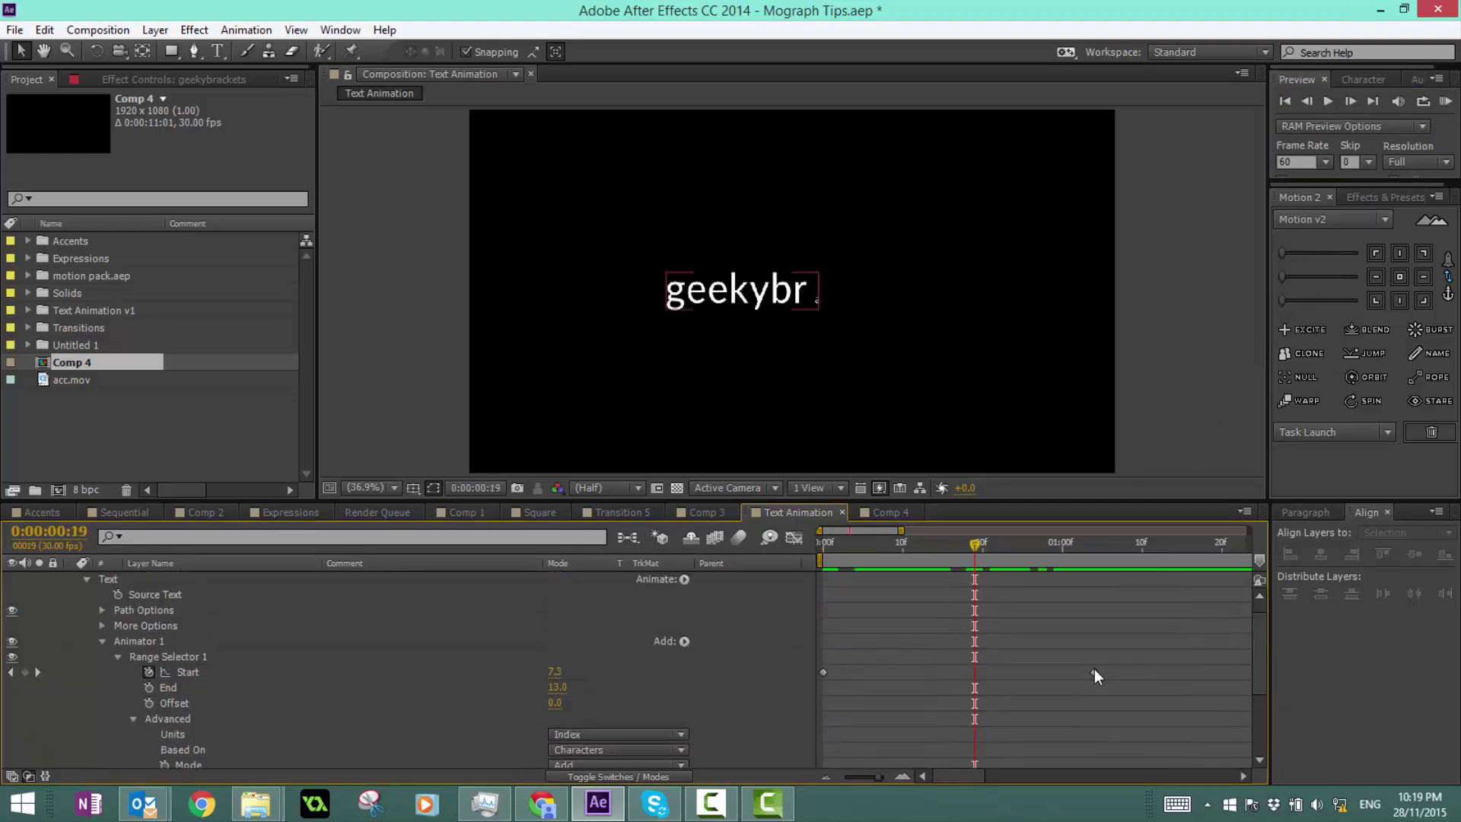
left_click_drag(1094, 672, 1197, 672)
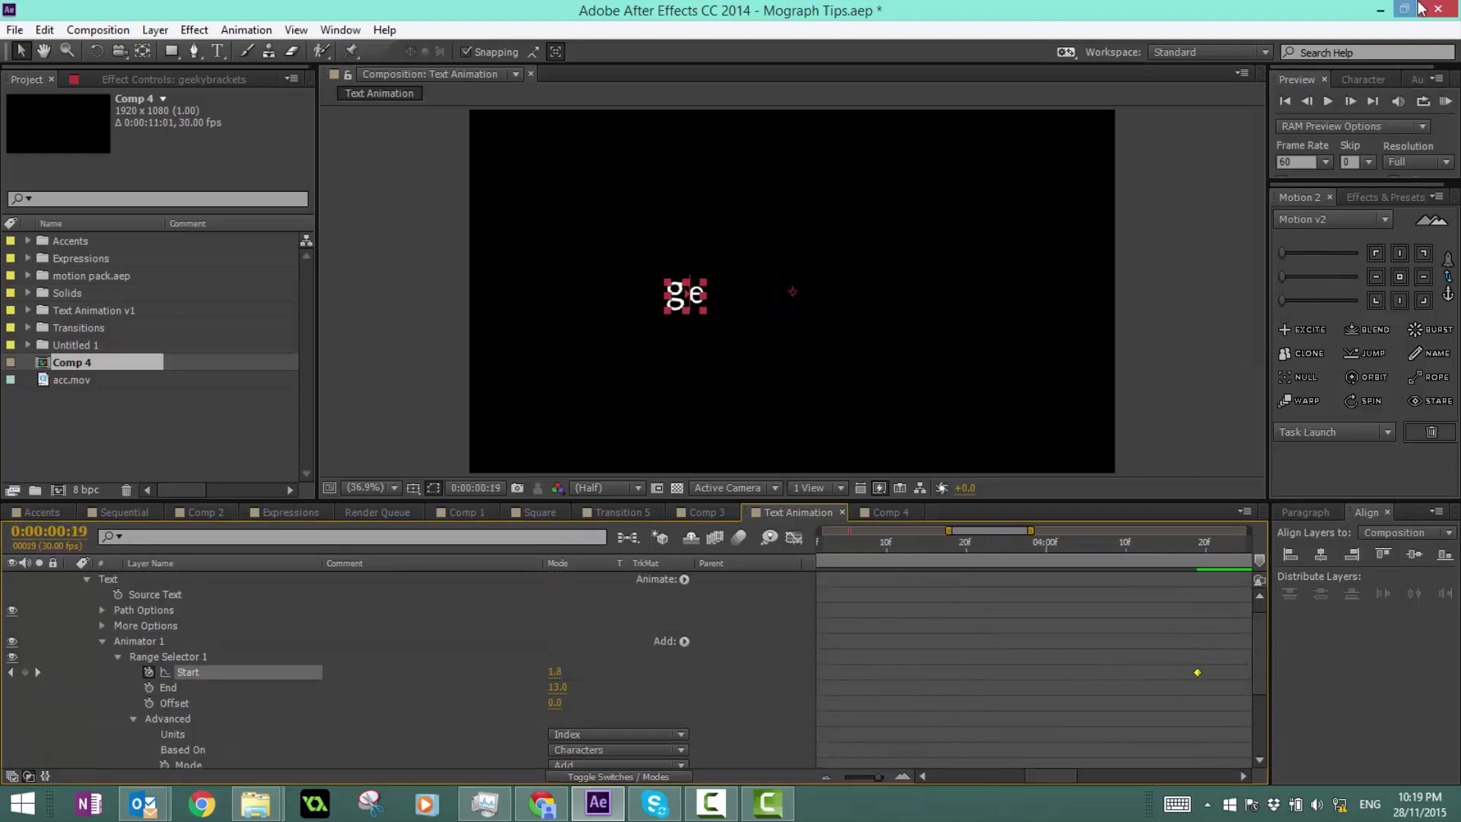
left_click(1445, 101)
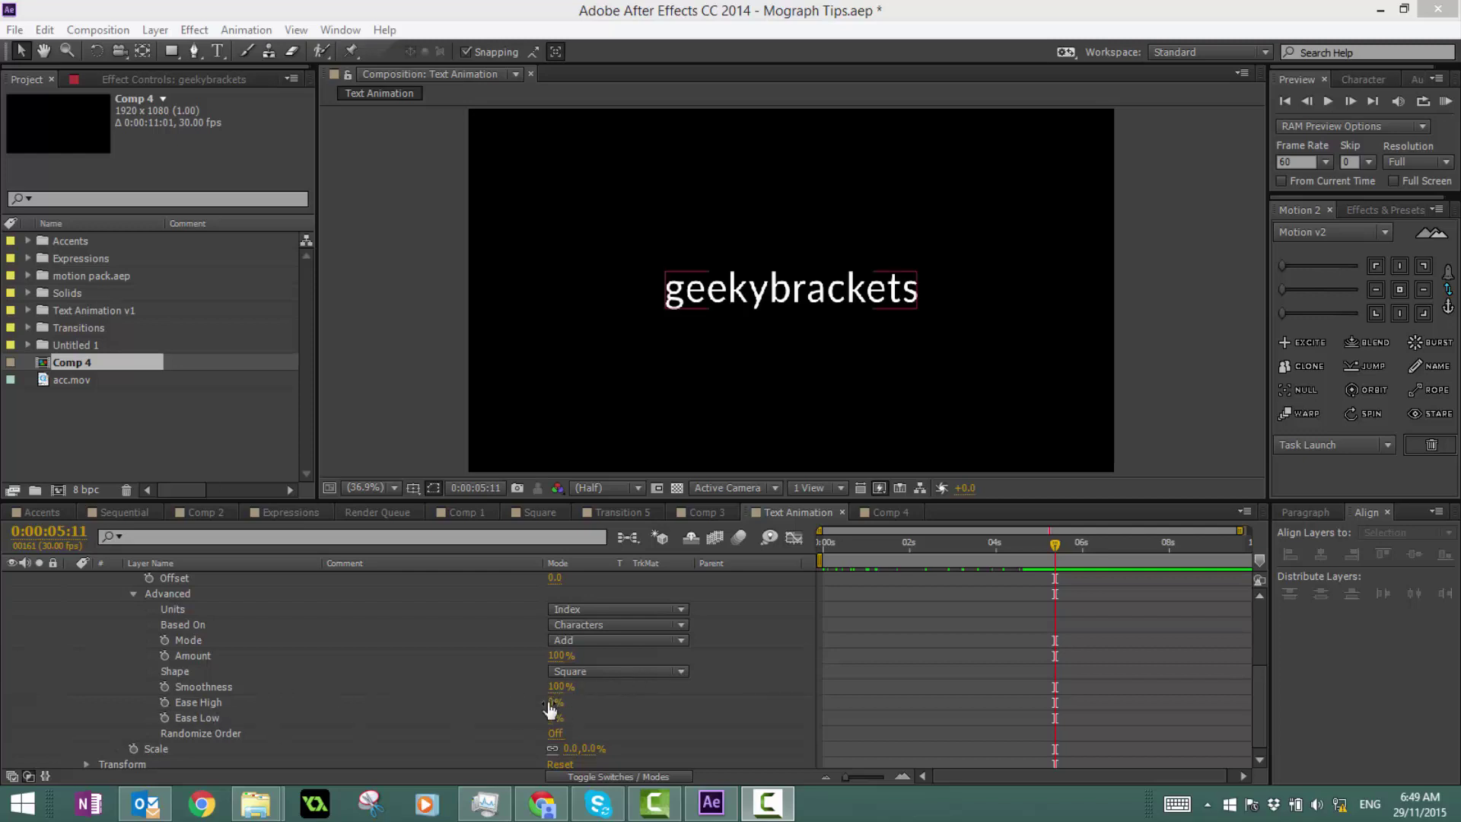
Step: Set Ease High to 100% and RAM preview the result
left_click(551, 704)
type("100")
key("Return")
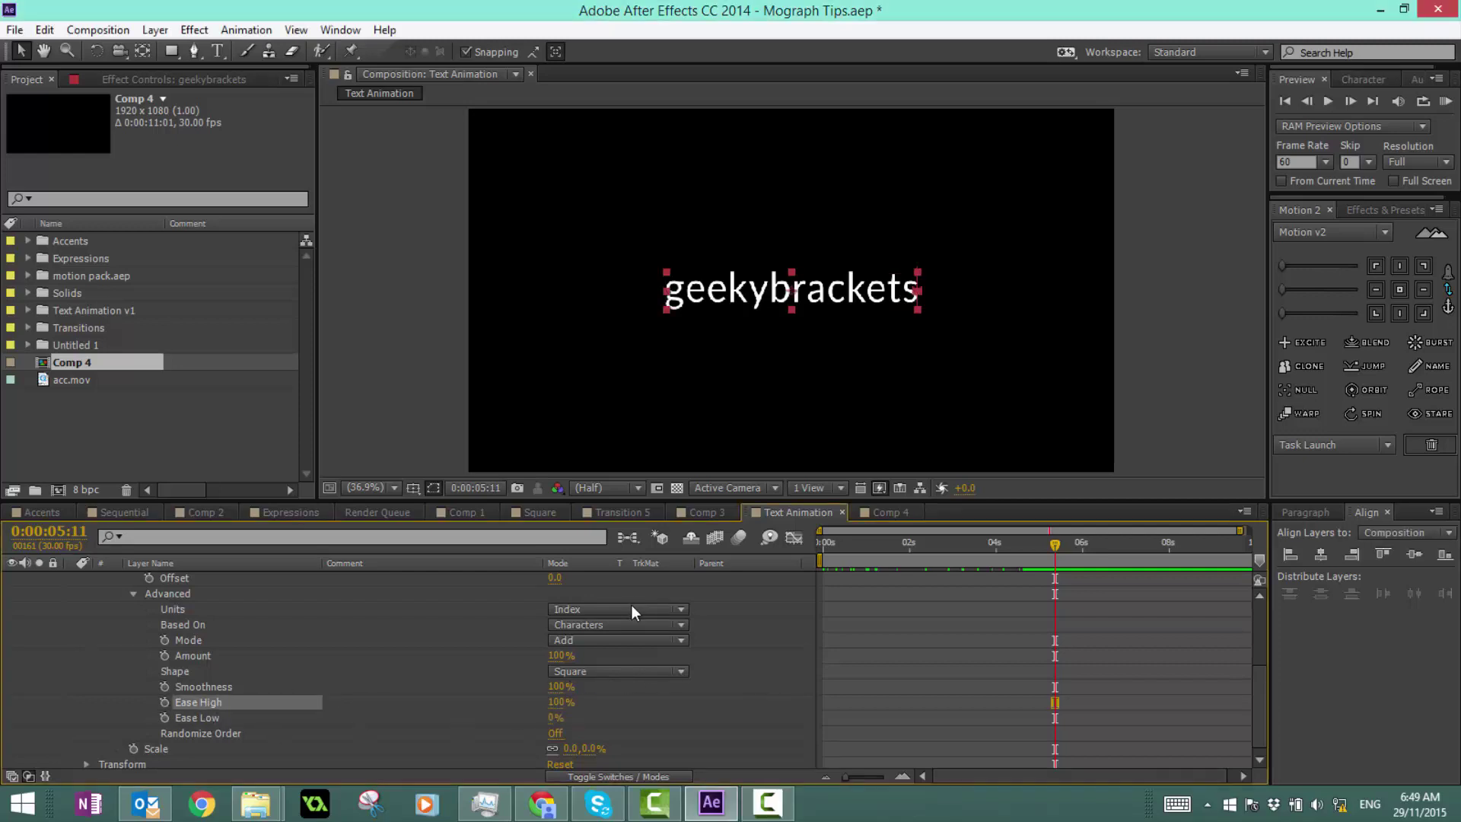
left_click(1445, 101)
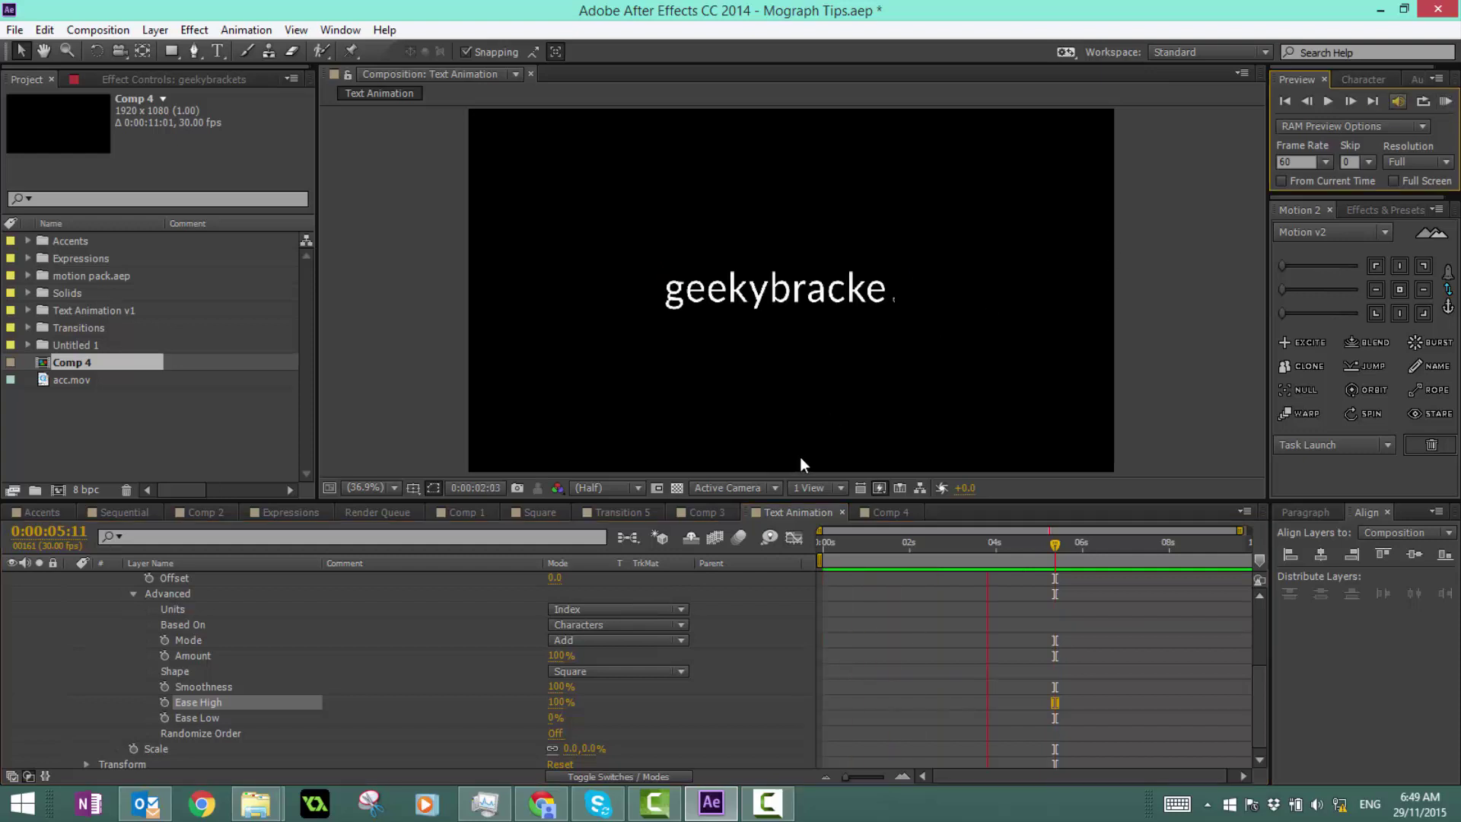
left_click_drag(954, 541, 866, 551)
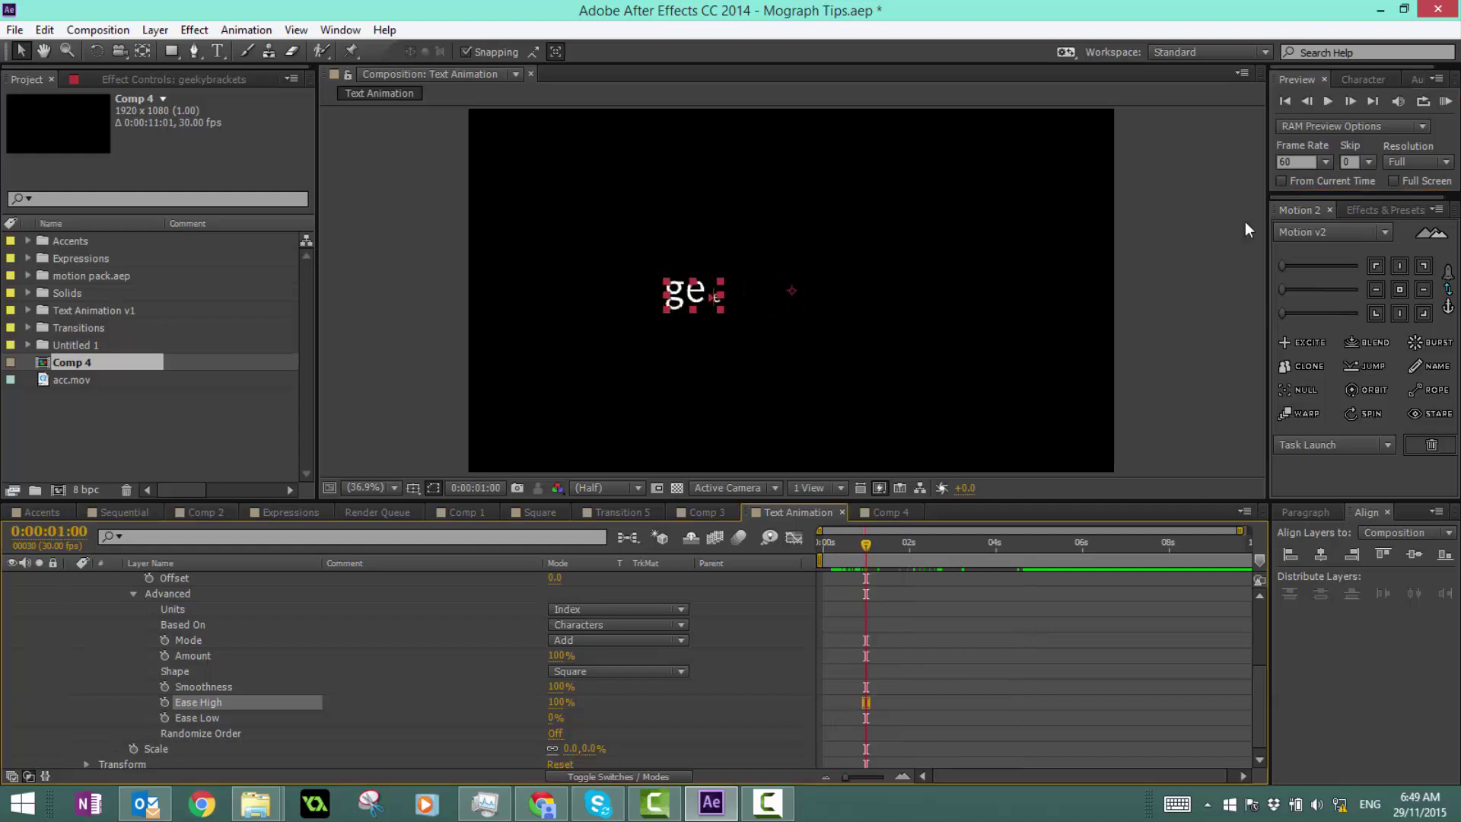
left_click(1444, 104)
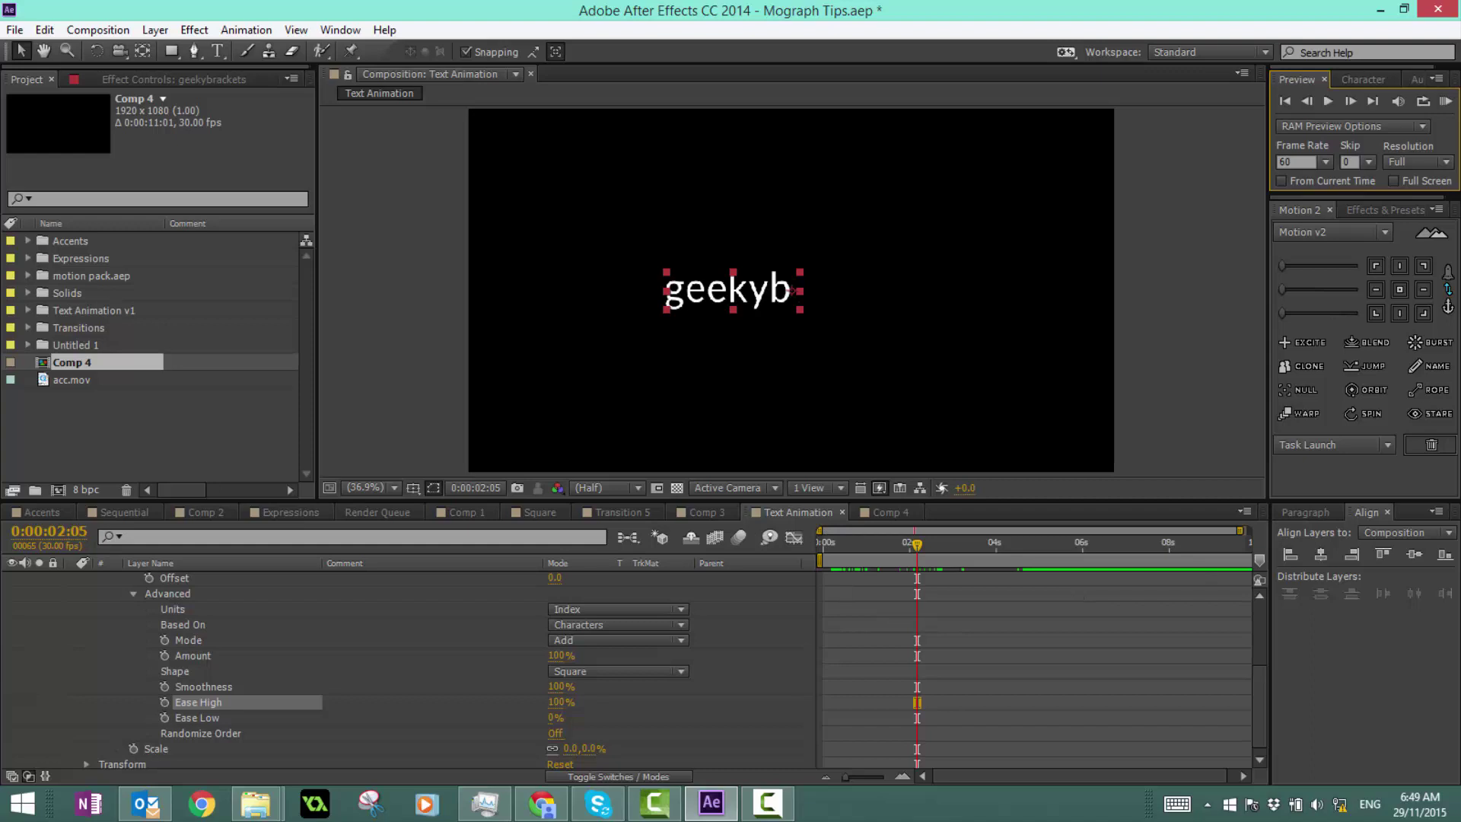
Step: Reset Ease High to 0%, set Ease Low to 100%, and RAM preview
left_click(560, 702)
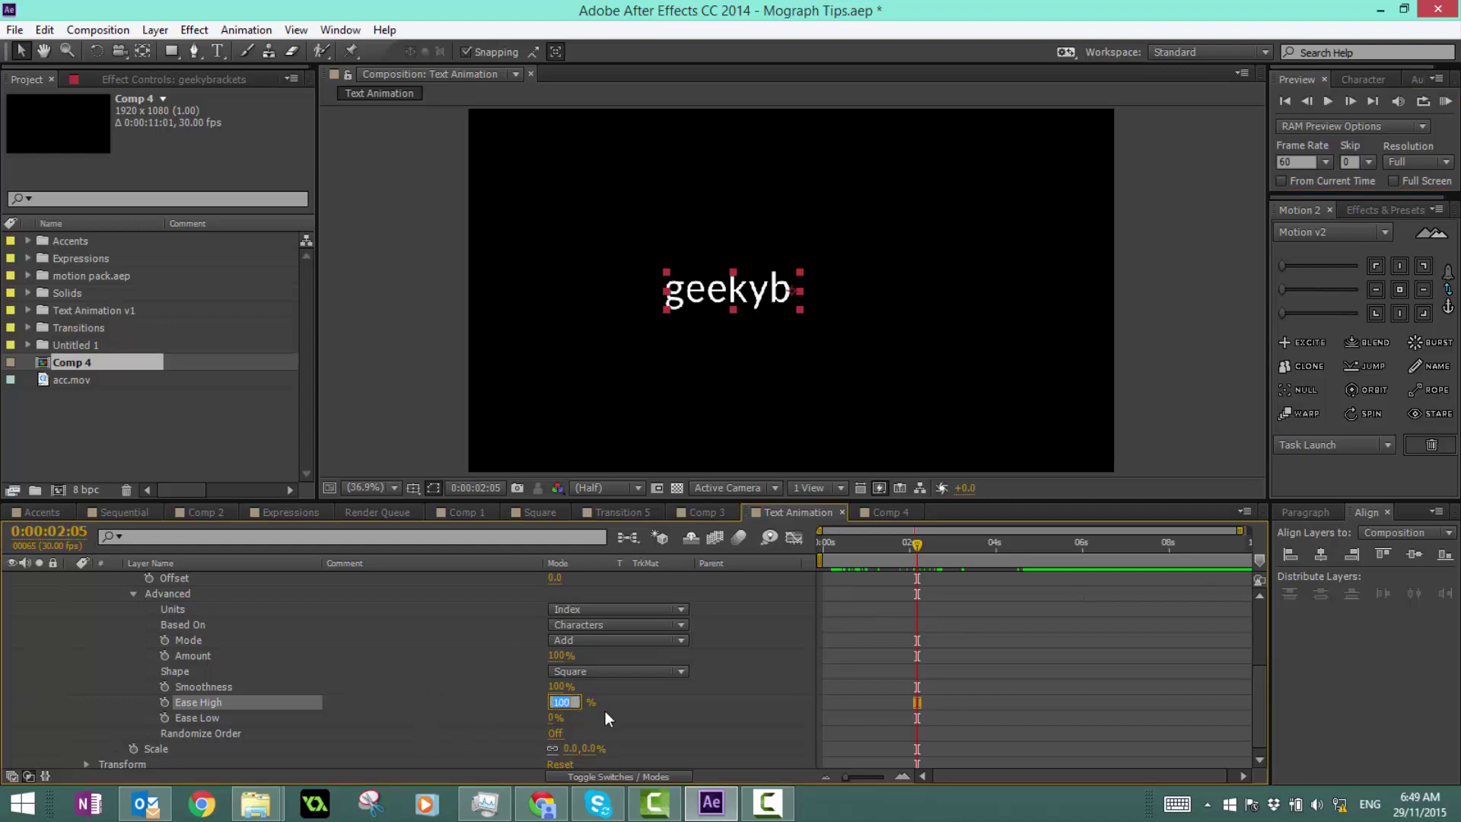
type("0")
key("Return")
left_click(555, 721)
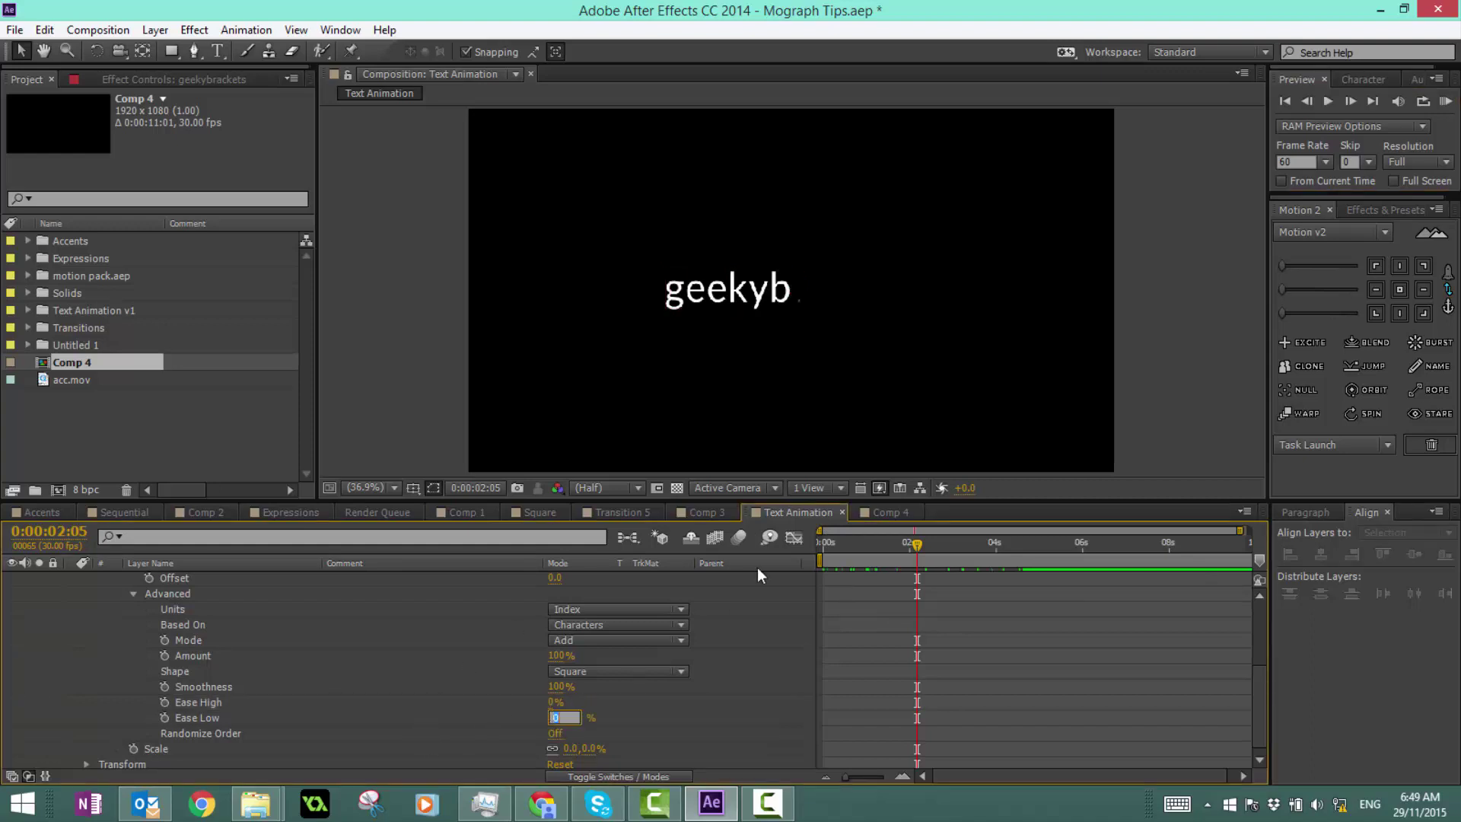
type("100")
key("Return")
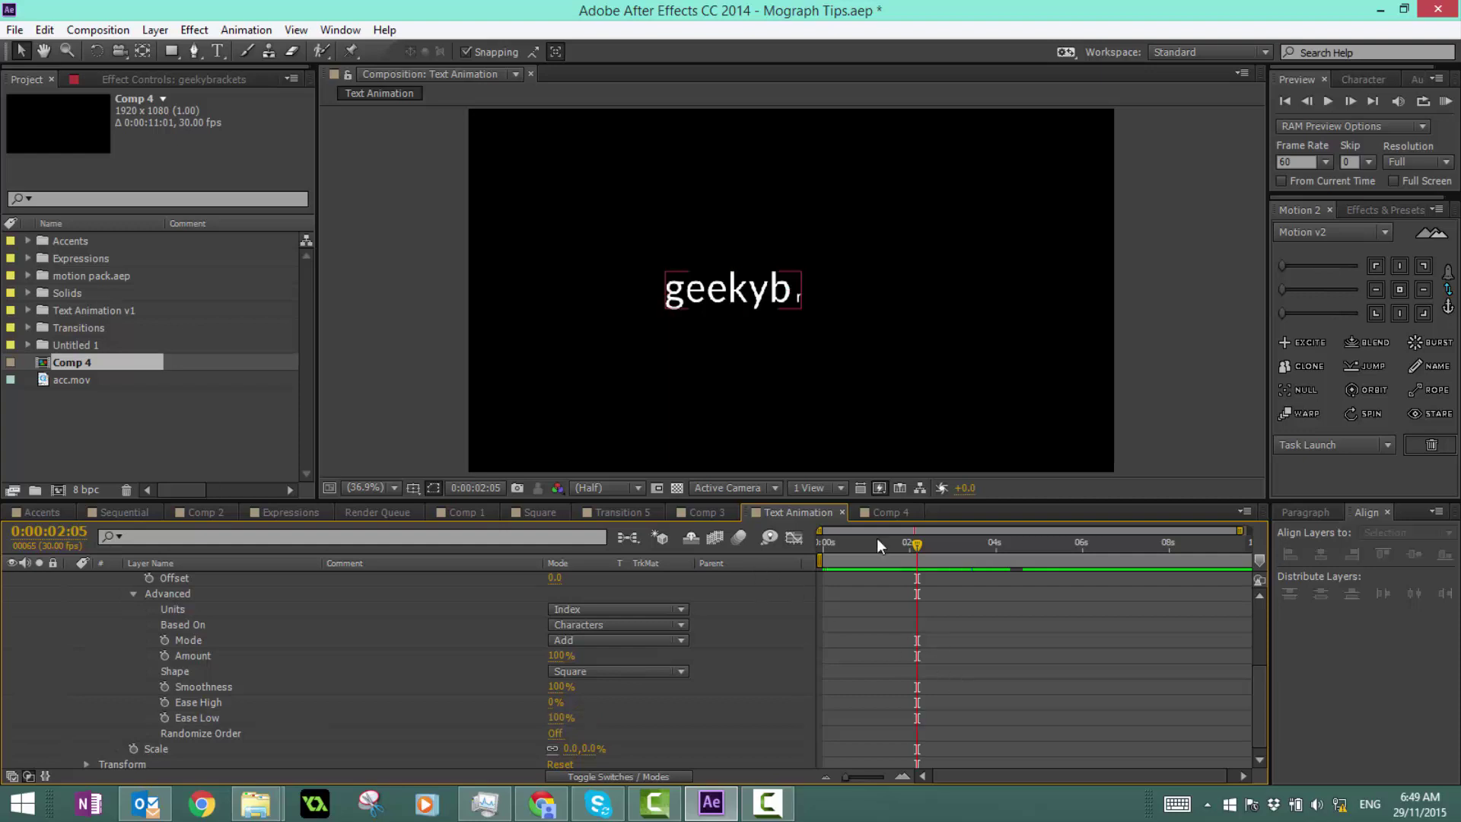
left_click(728, 304)
left_click(873, 261)
left_click(1446, 101)
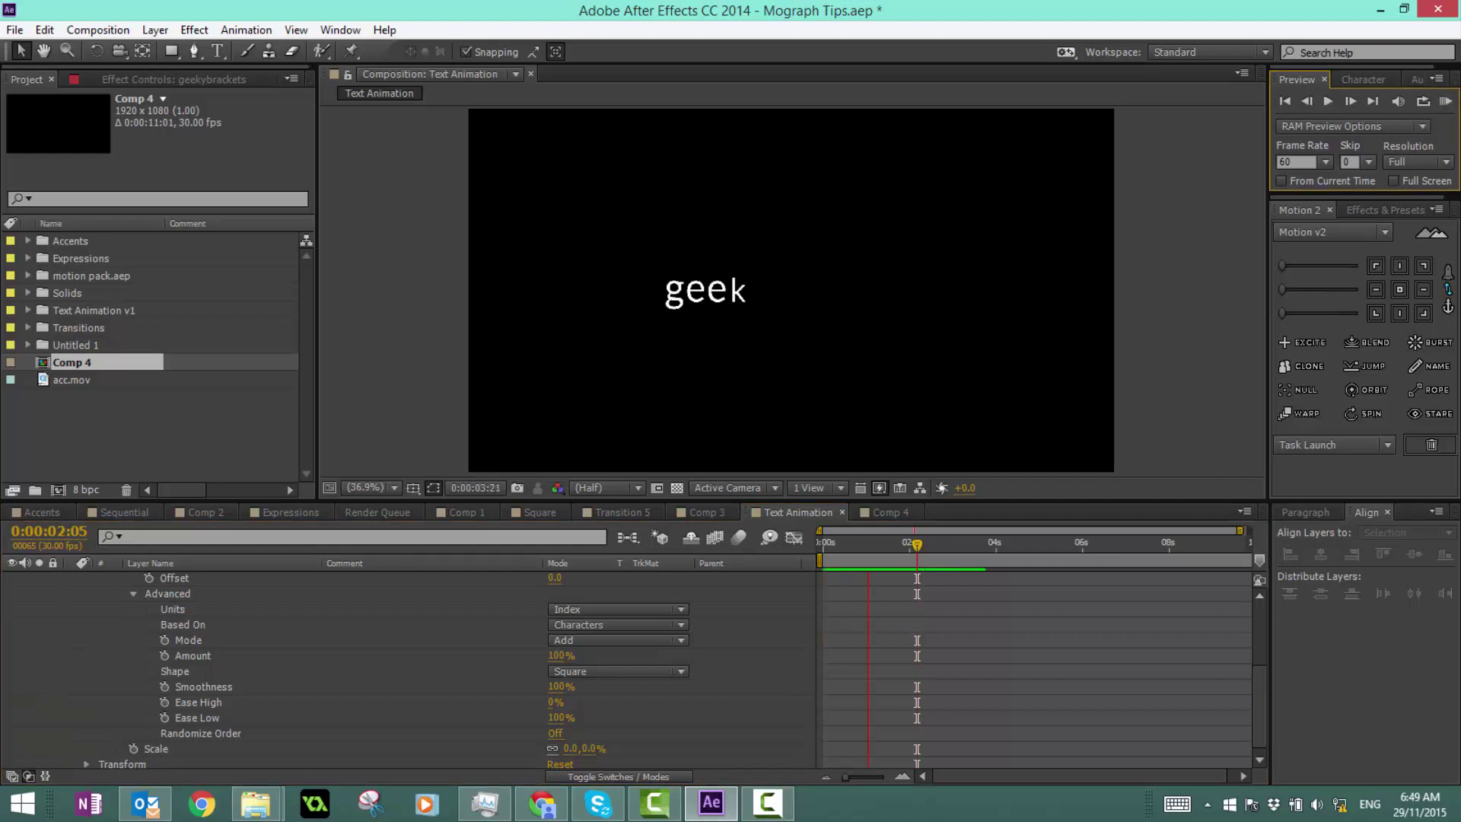
key("F10")
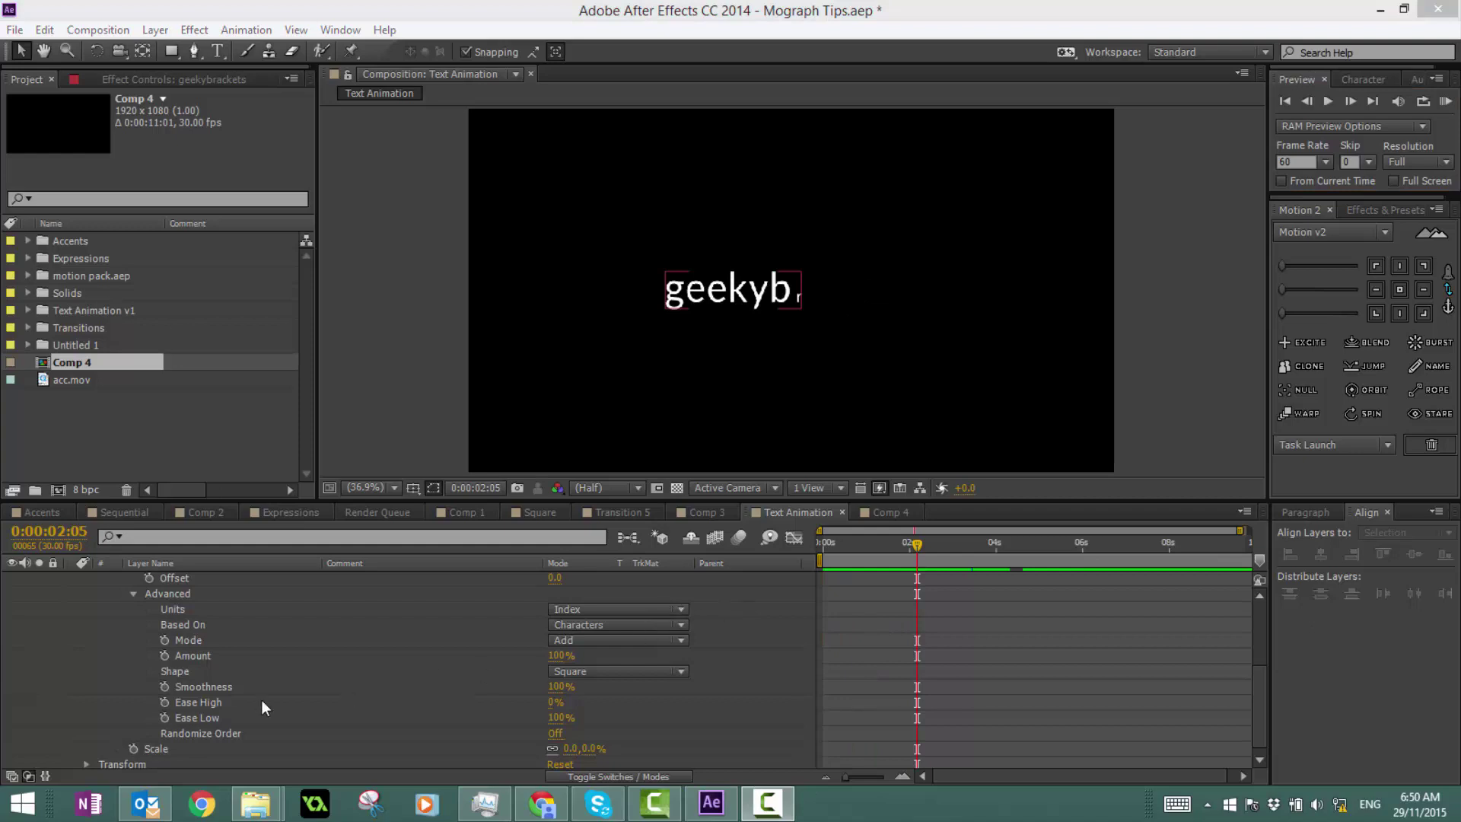
Step: Set Ease High back to 100% and RAM preview both eases from the start
left_click(554, 701)
type("100")
key("Return")
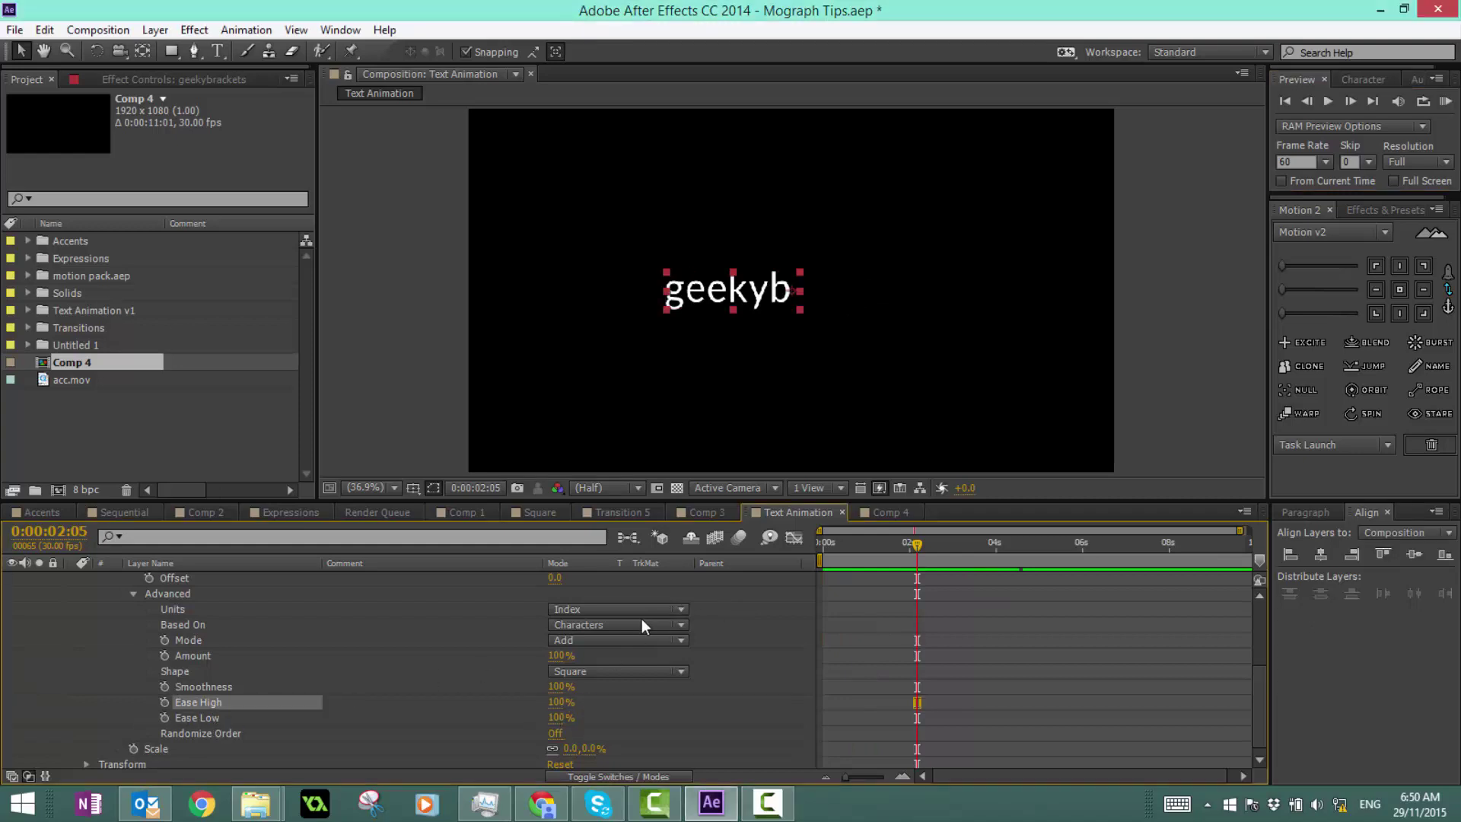
left_click(727, 692)
key("Home")
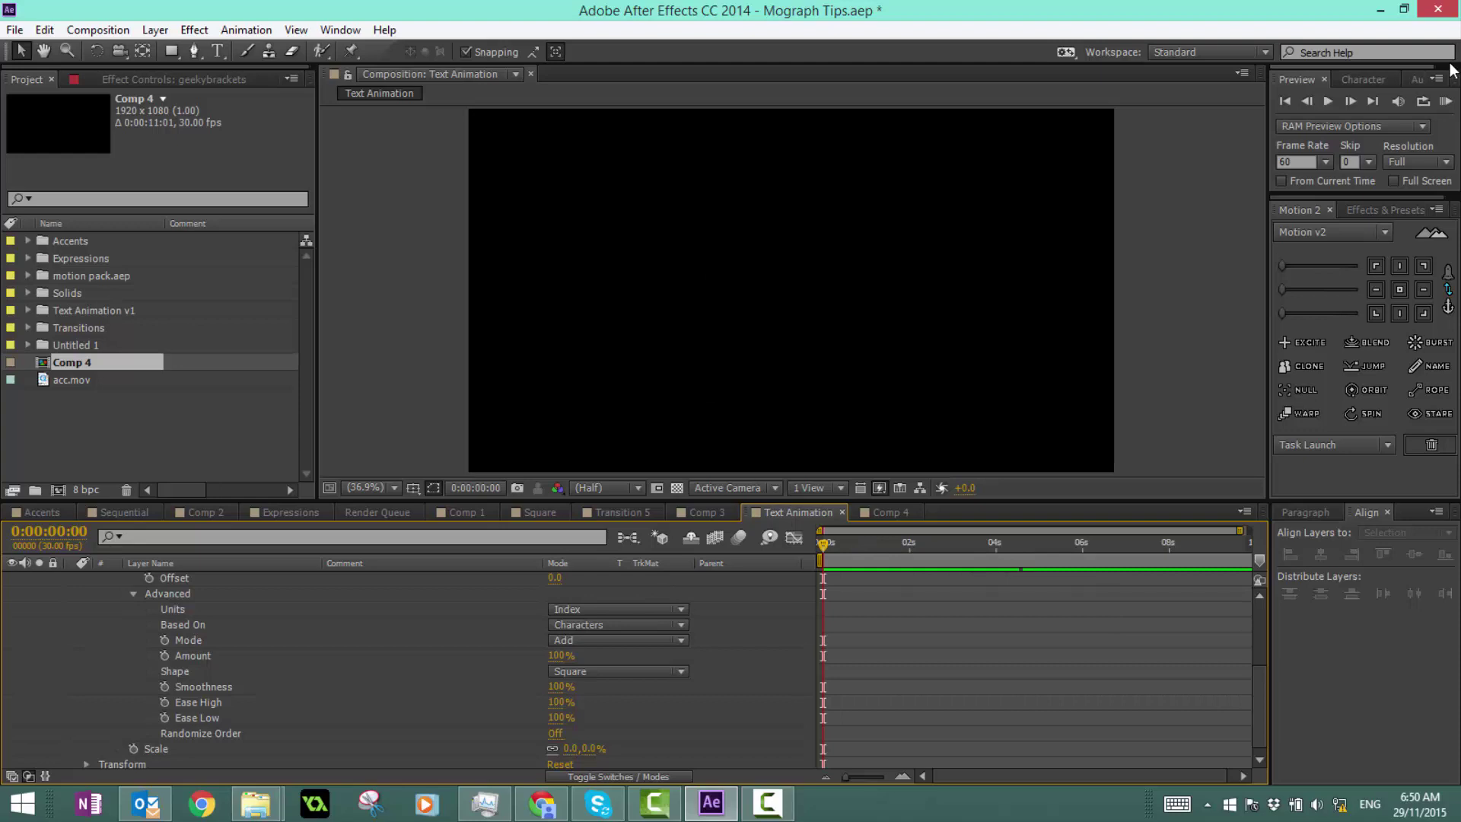
left_click(1445, 101)
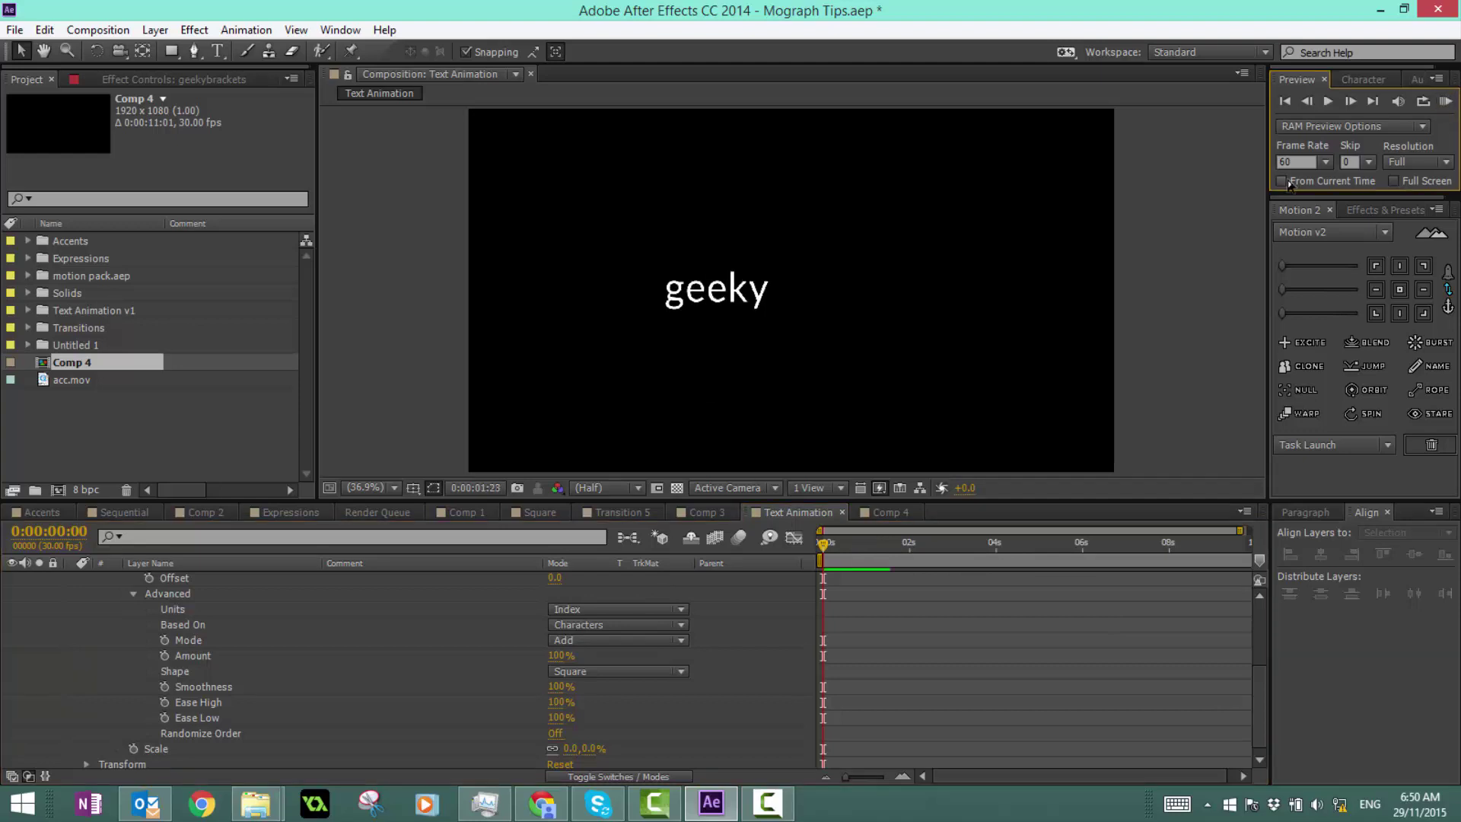
left_click(1444, 102)
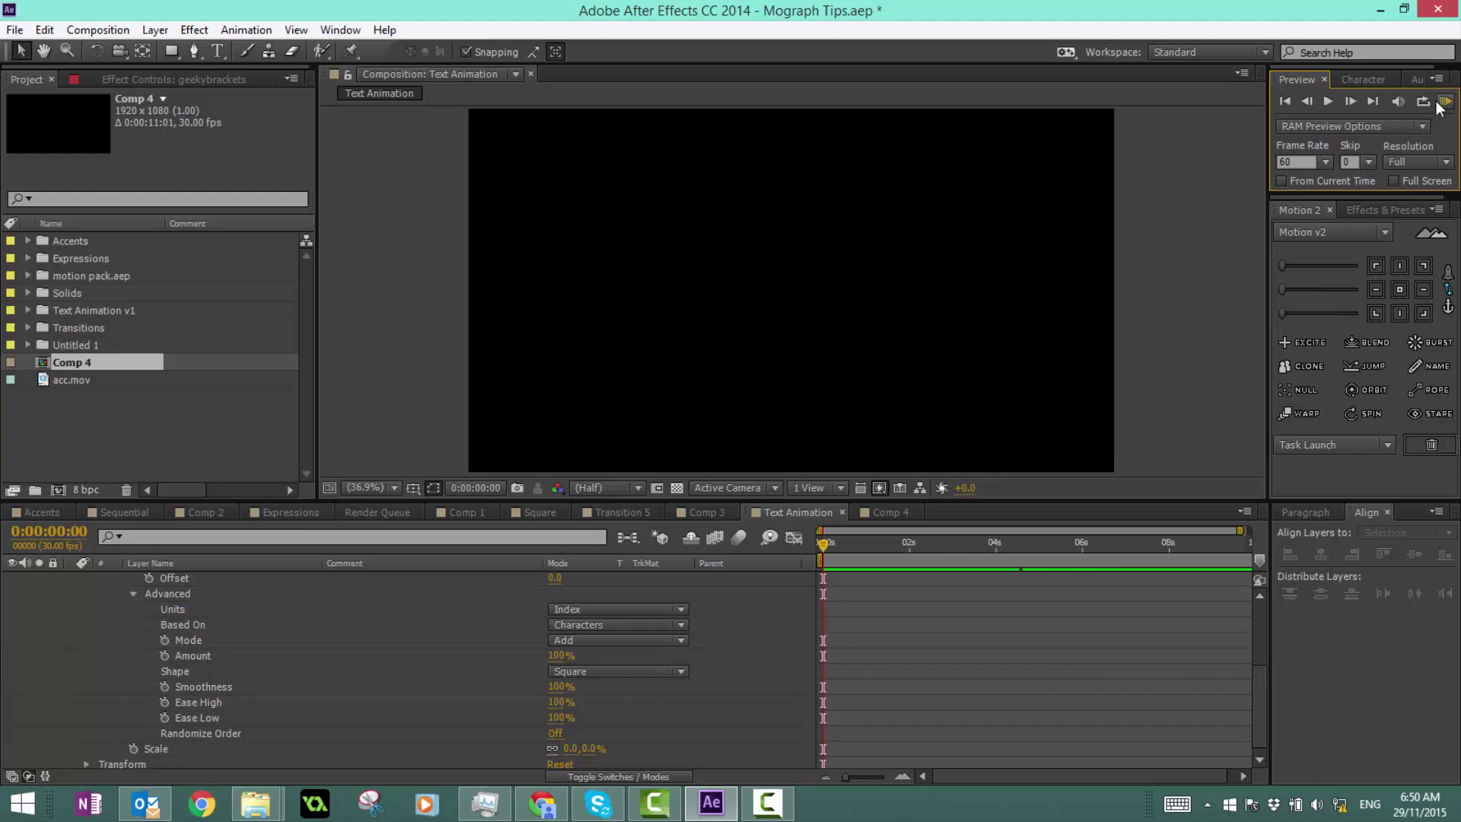
left_click(1441, 103)
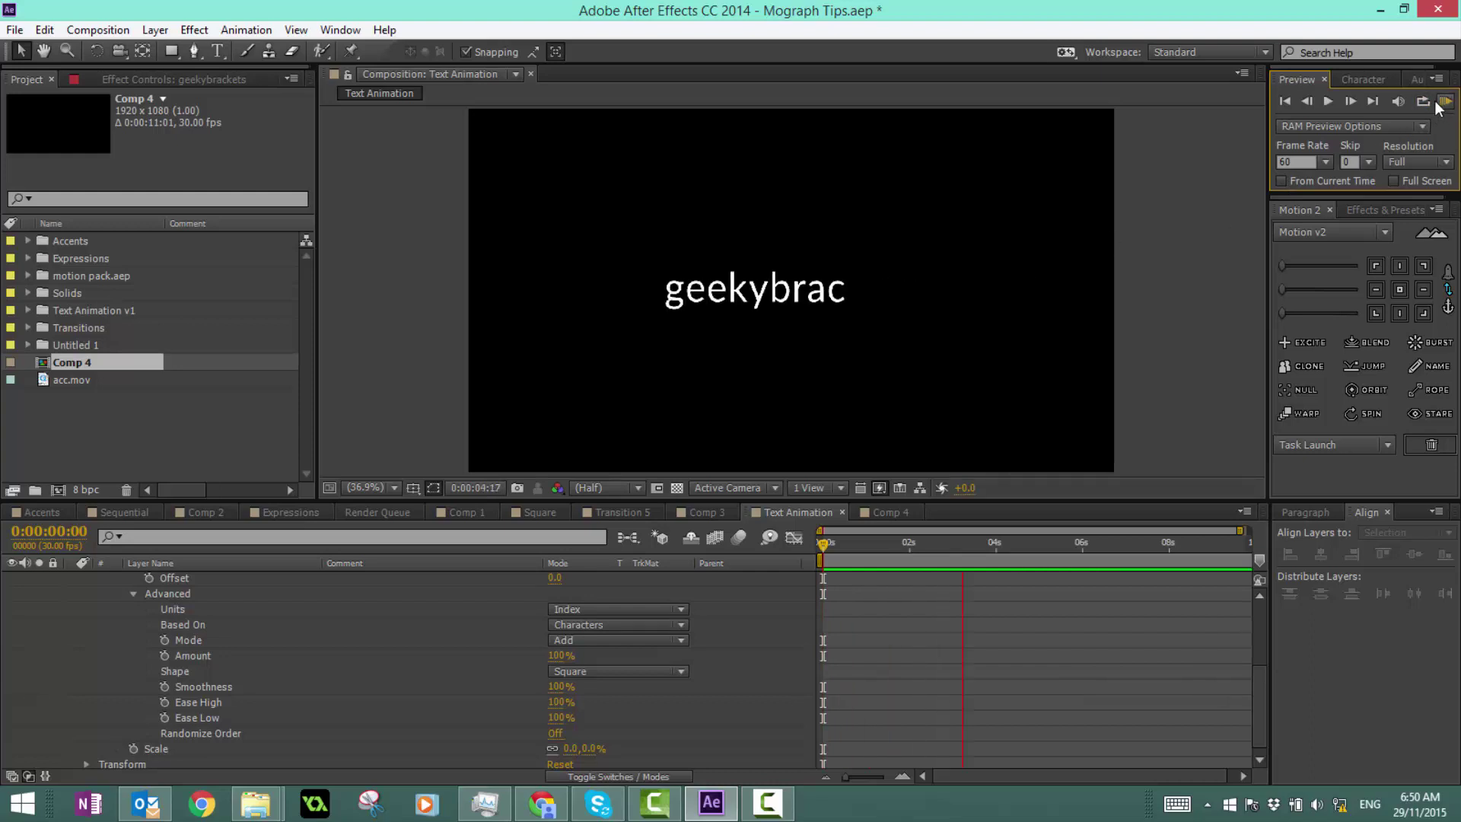
left_click(489, 734)
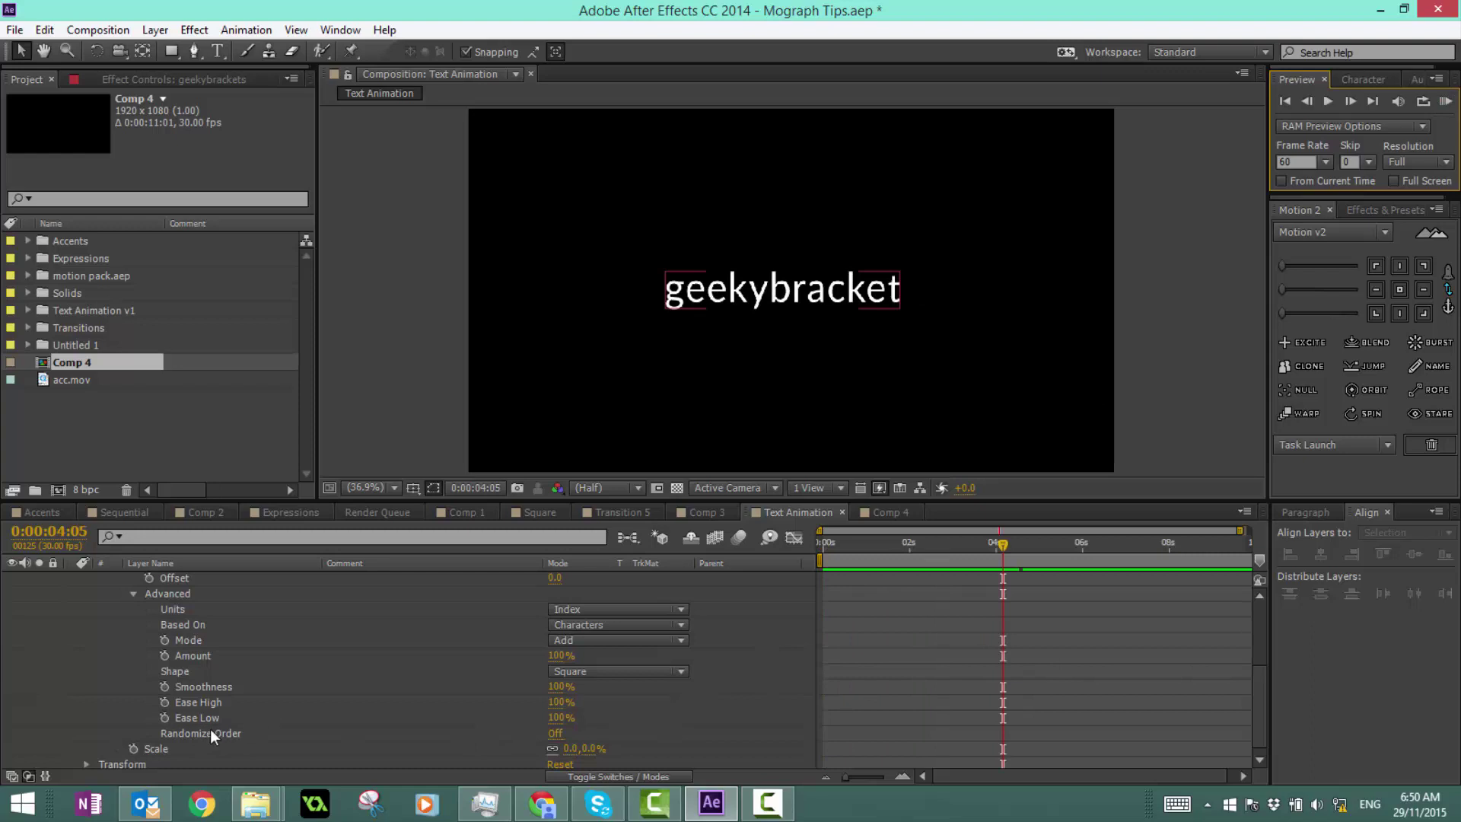
Step: Preview Randomize Order turned on, then set Randomize Order to Off
left_click(551, 733)
left_click(1445, 102)
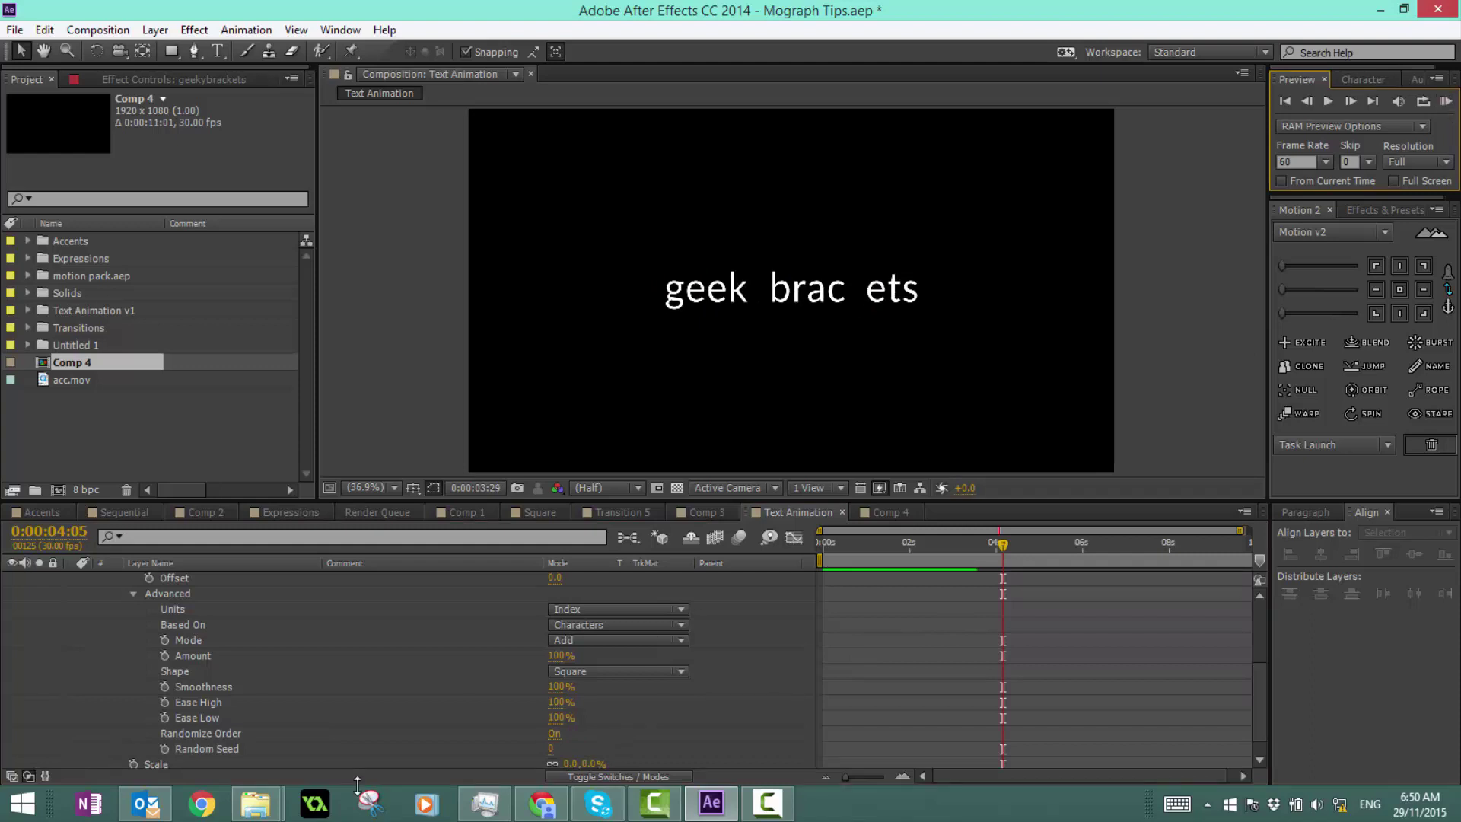
left_click(554, 729)
left_click(554, 732)
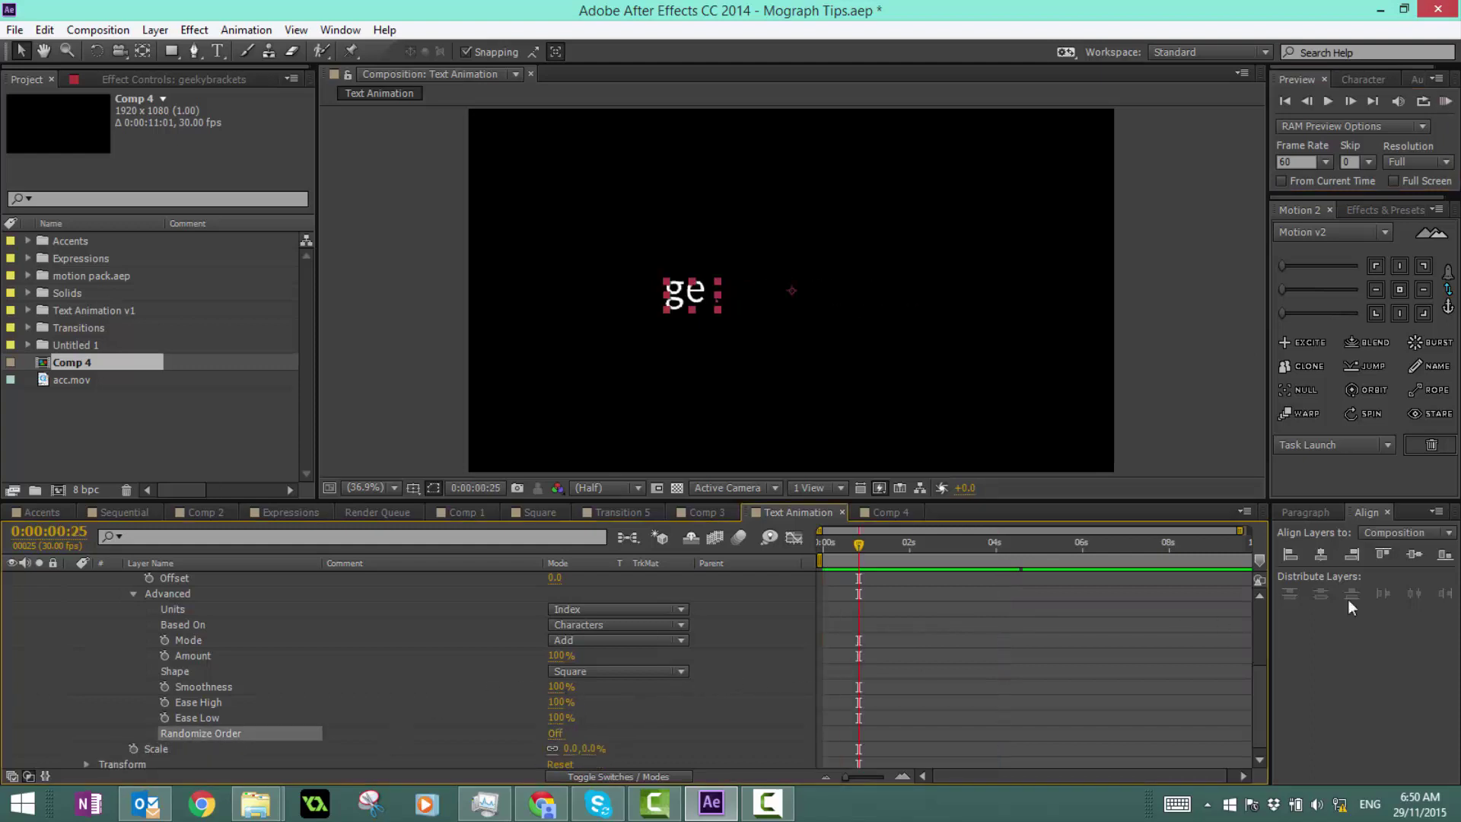
left_click(1251, 696)
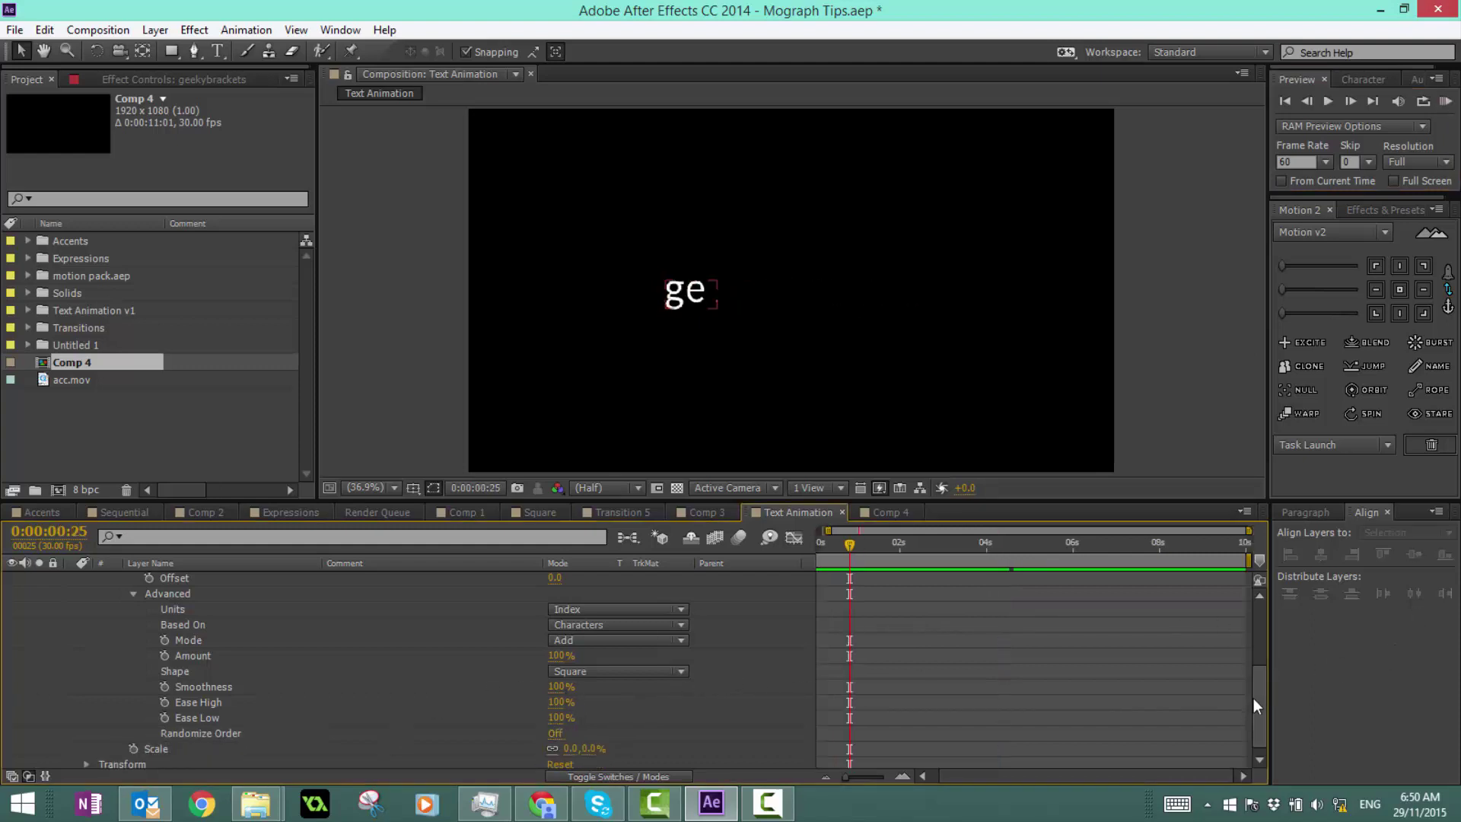
Step: Collapse the Advanced group and Range Selector 1
scroll(1262, 670, "up", 3)
scroll(90, 641, "up", 1)
left_click(133, 642)
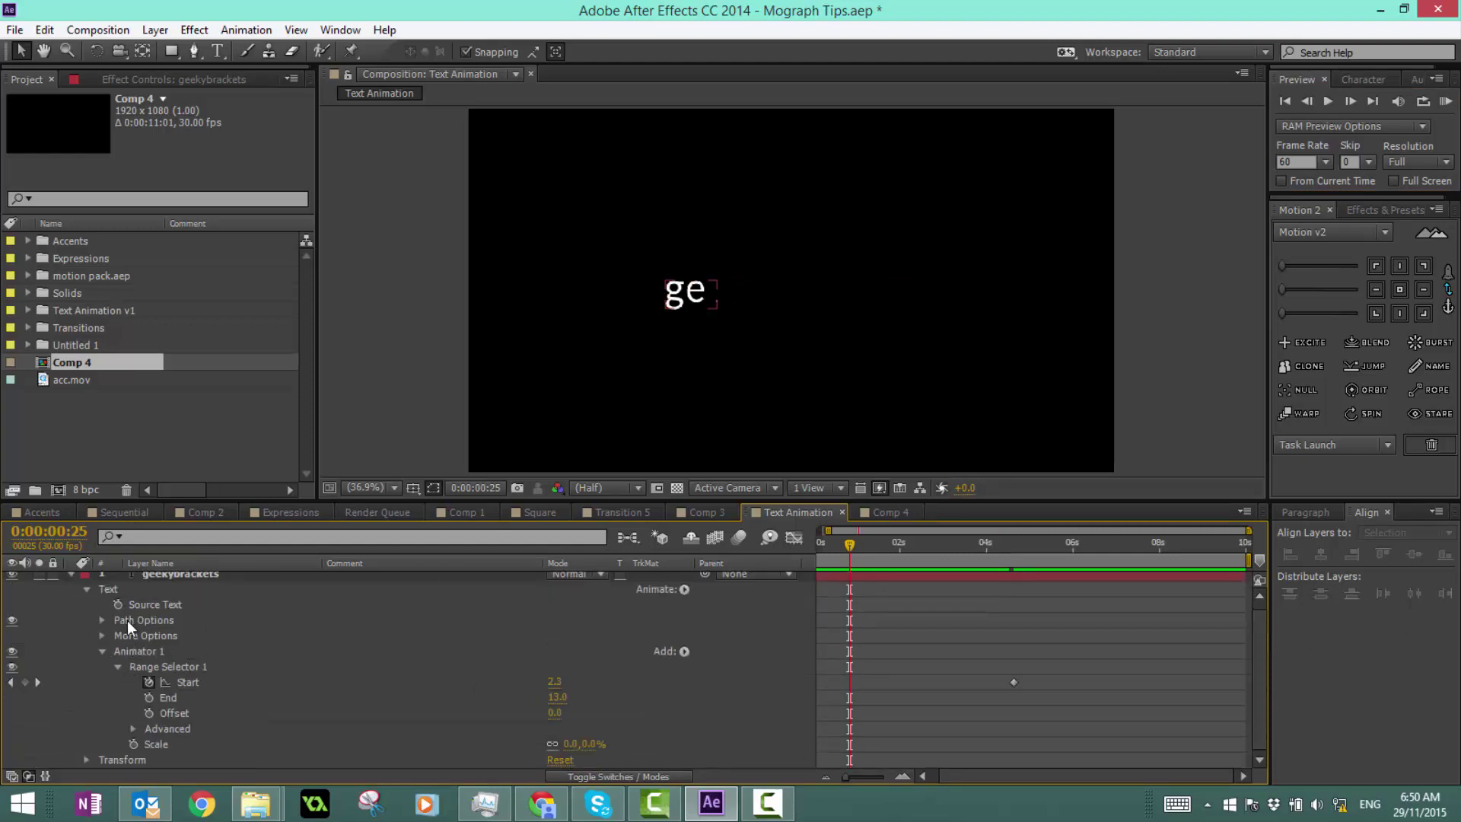
left_click(117, 667)
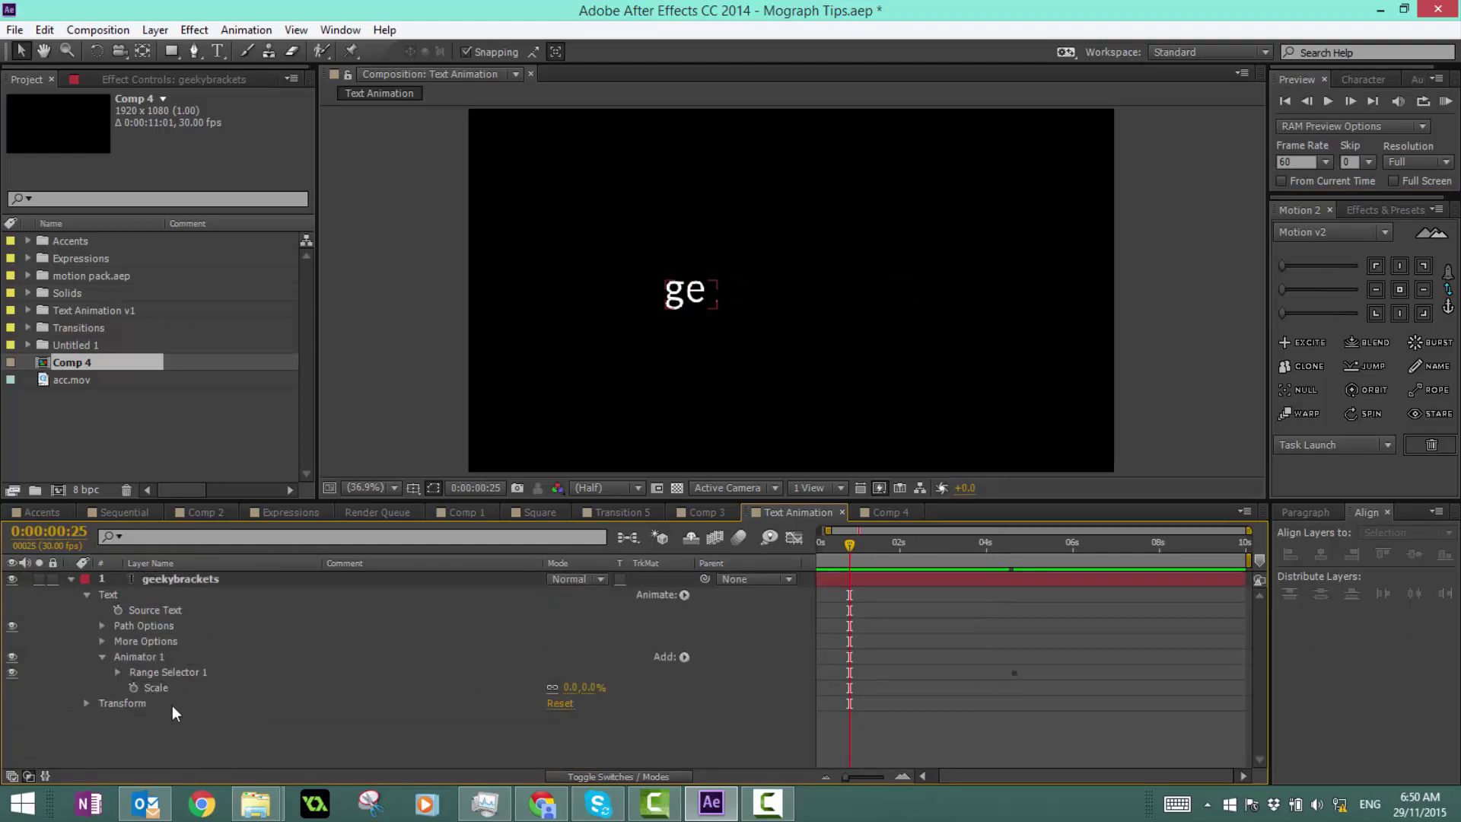
Step: Add a Rotation property set to 90° to Animator 1 and preview the rotating letters
left_click(149, 659)
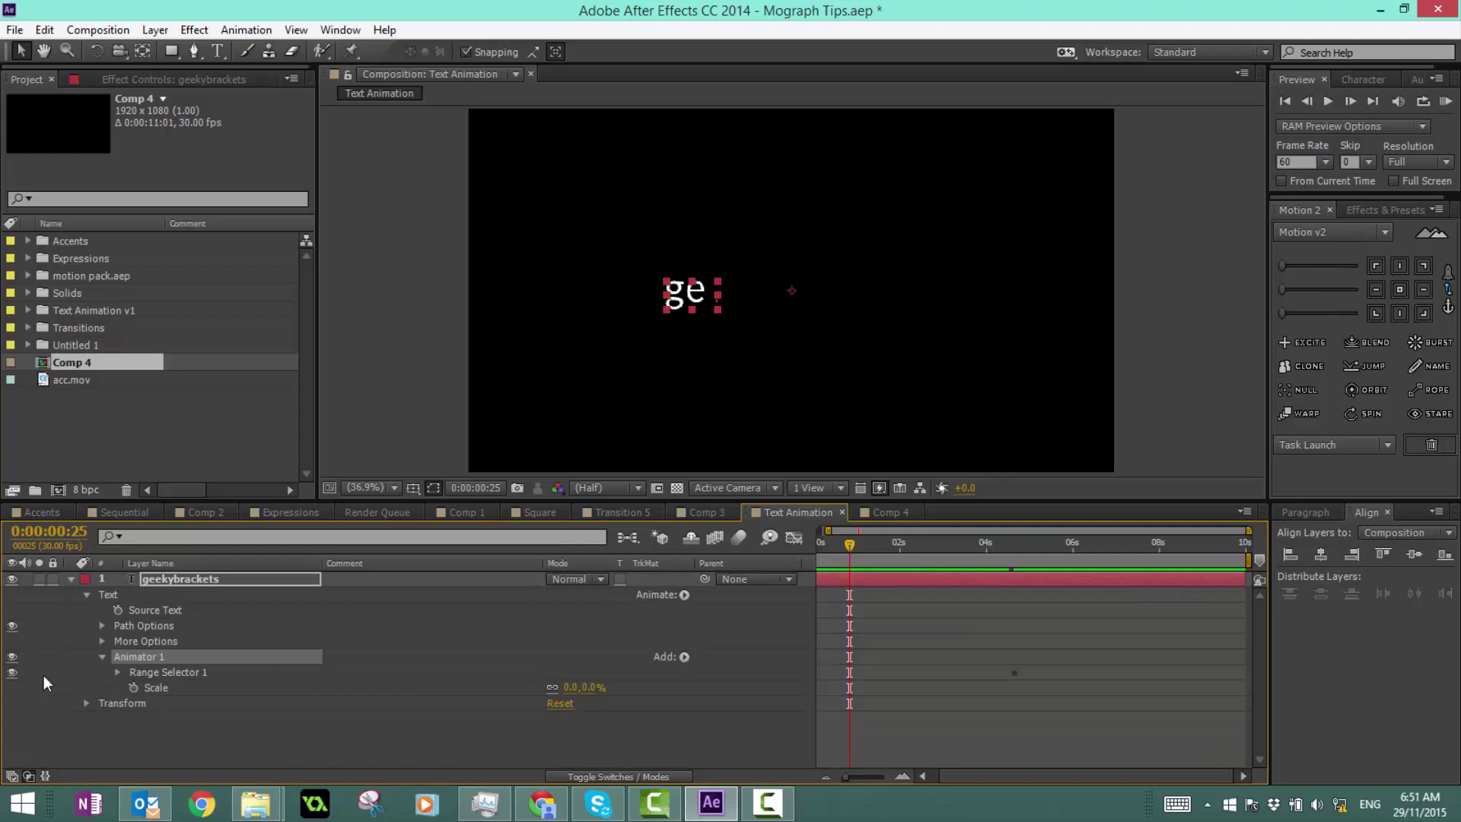
left_click(685, 657)
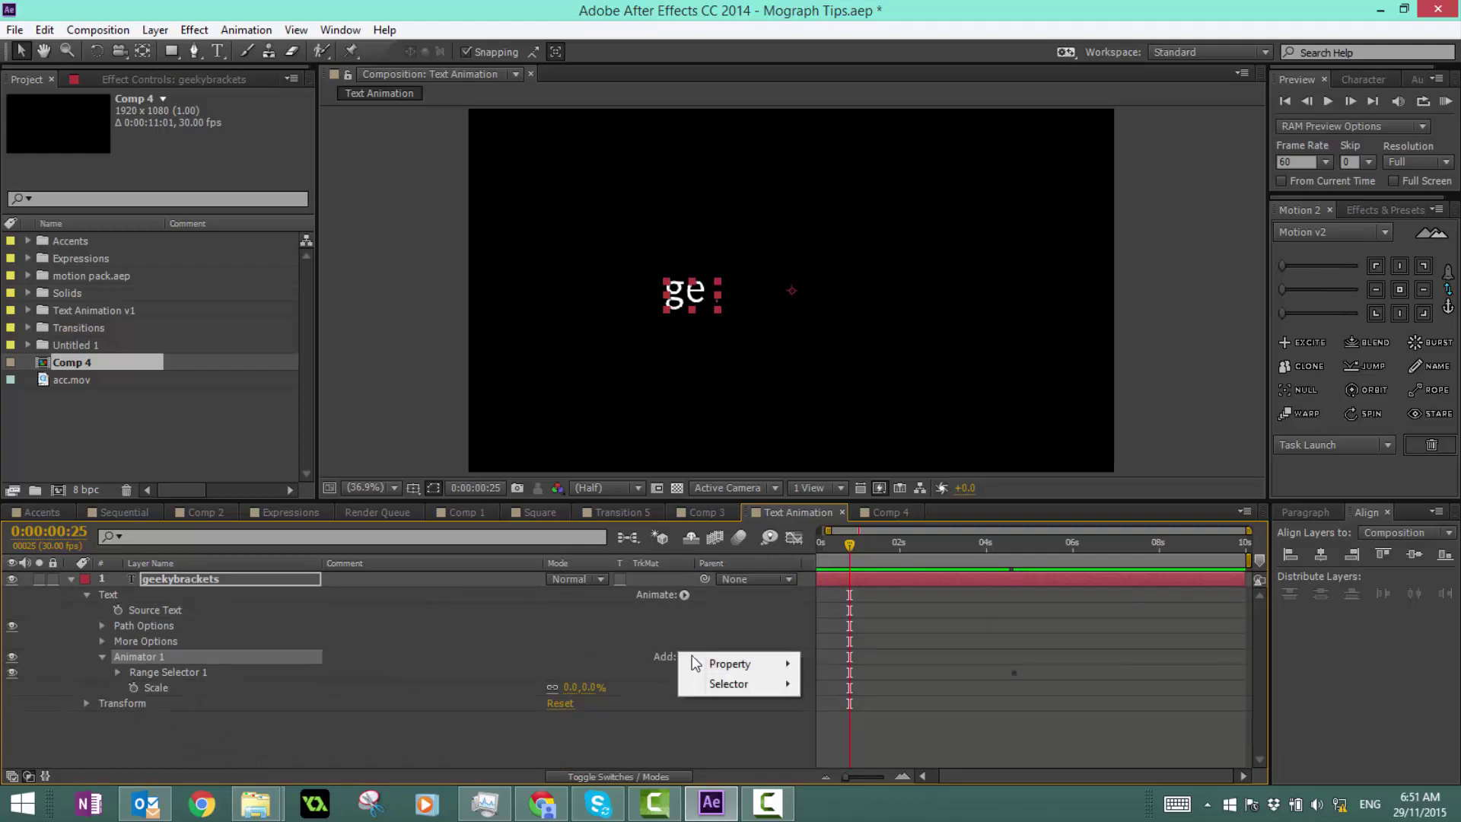
mouse_move(713, 663)
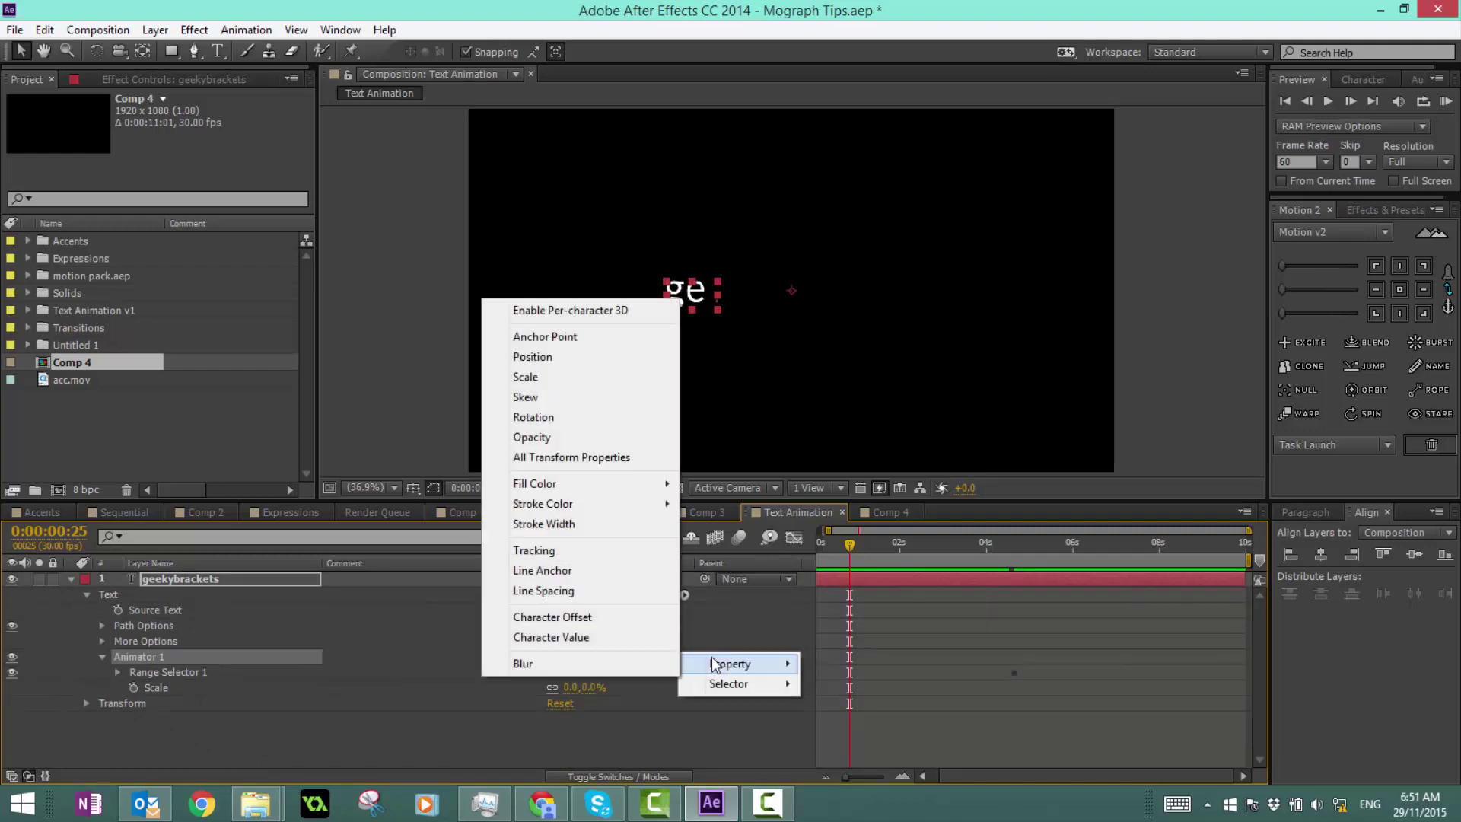
left_click(527, 418)
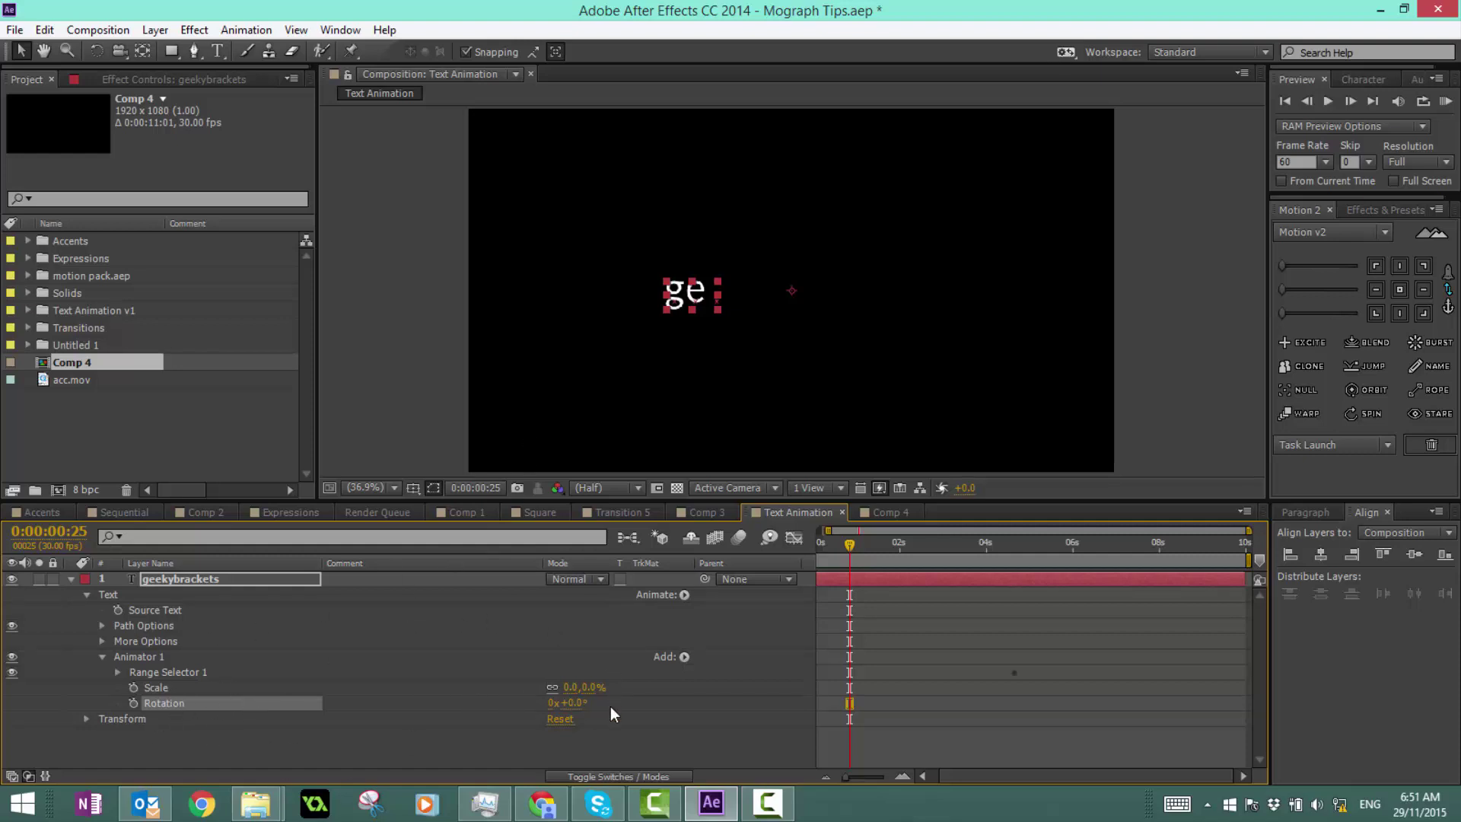
left_click(572, 703)
type("90")
left_click(547, 742)
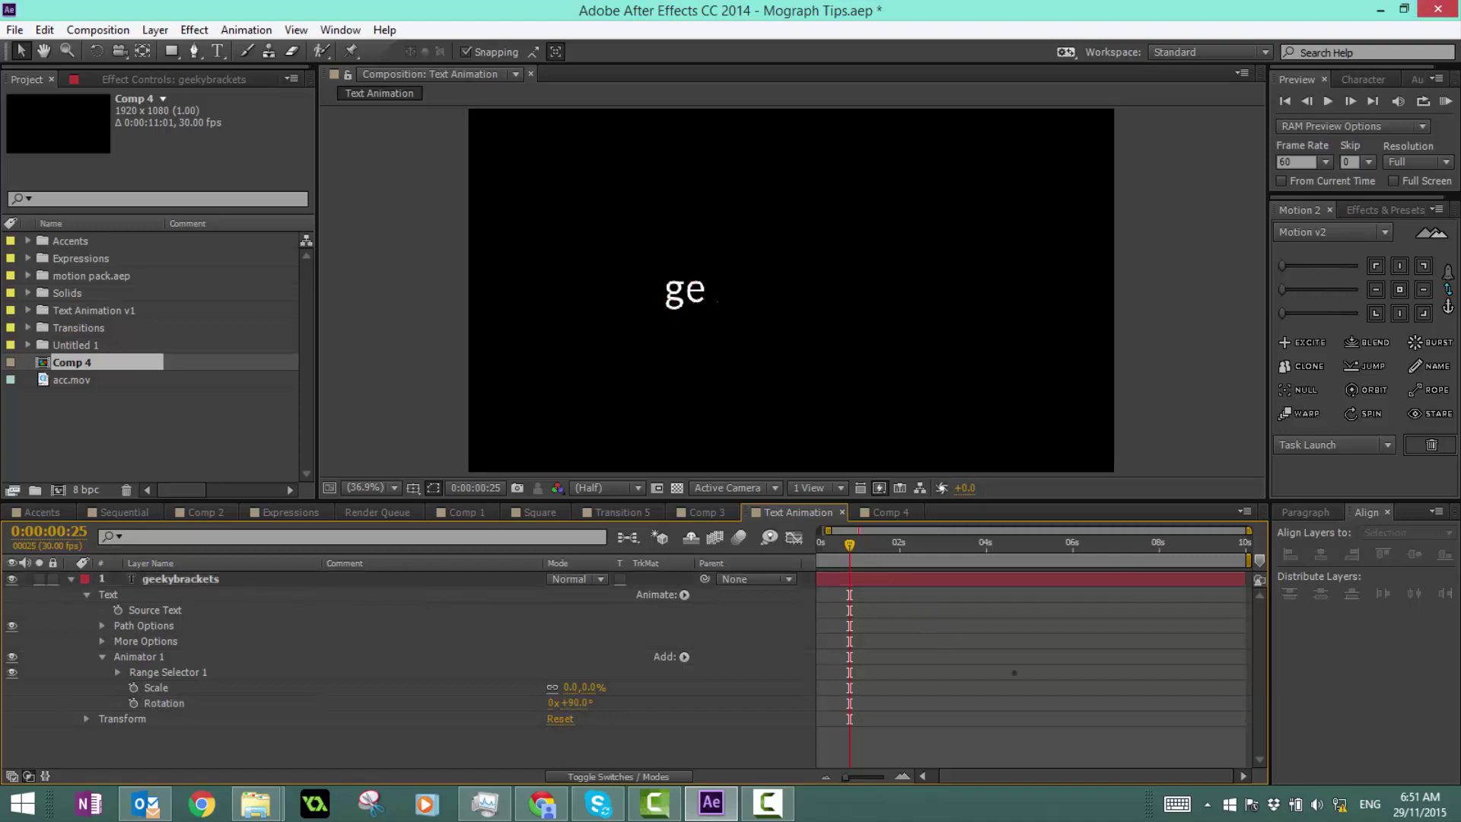
left_click(1443, 103)
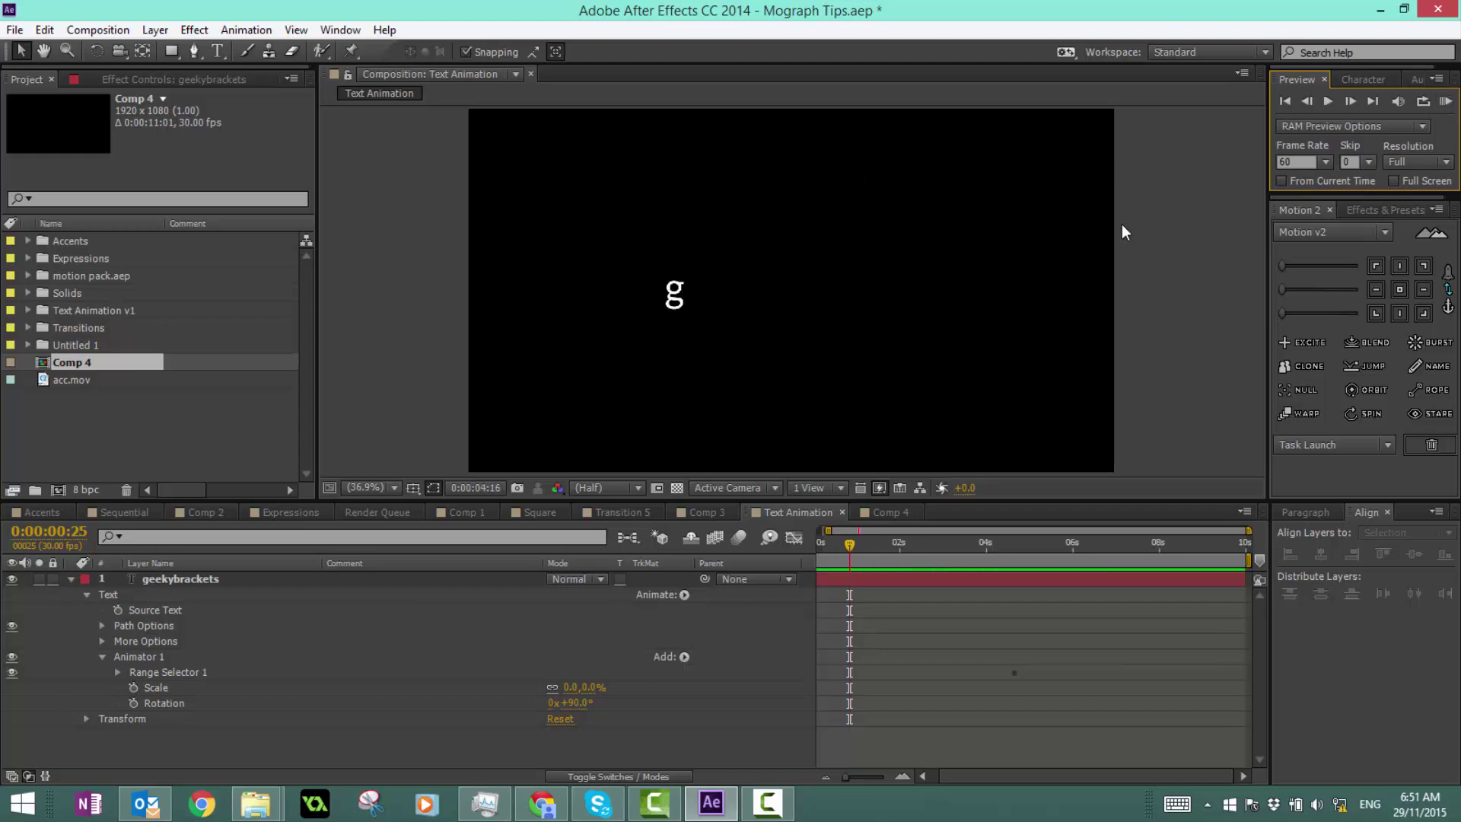
Step: Add an Opacity property at 0% to Animator 1 and preview the fading letters
left_click(680, 661)
left_click(682, 657)
mouse_move(708, 665)
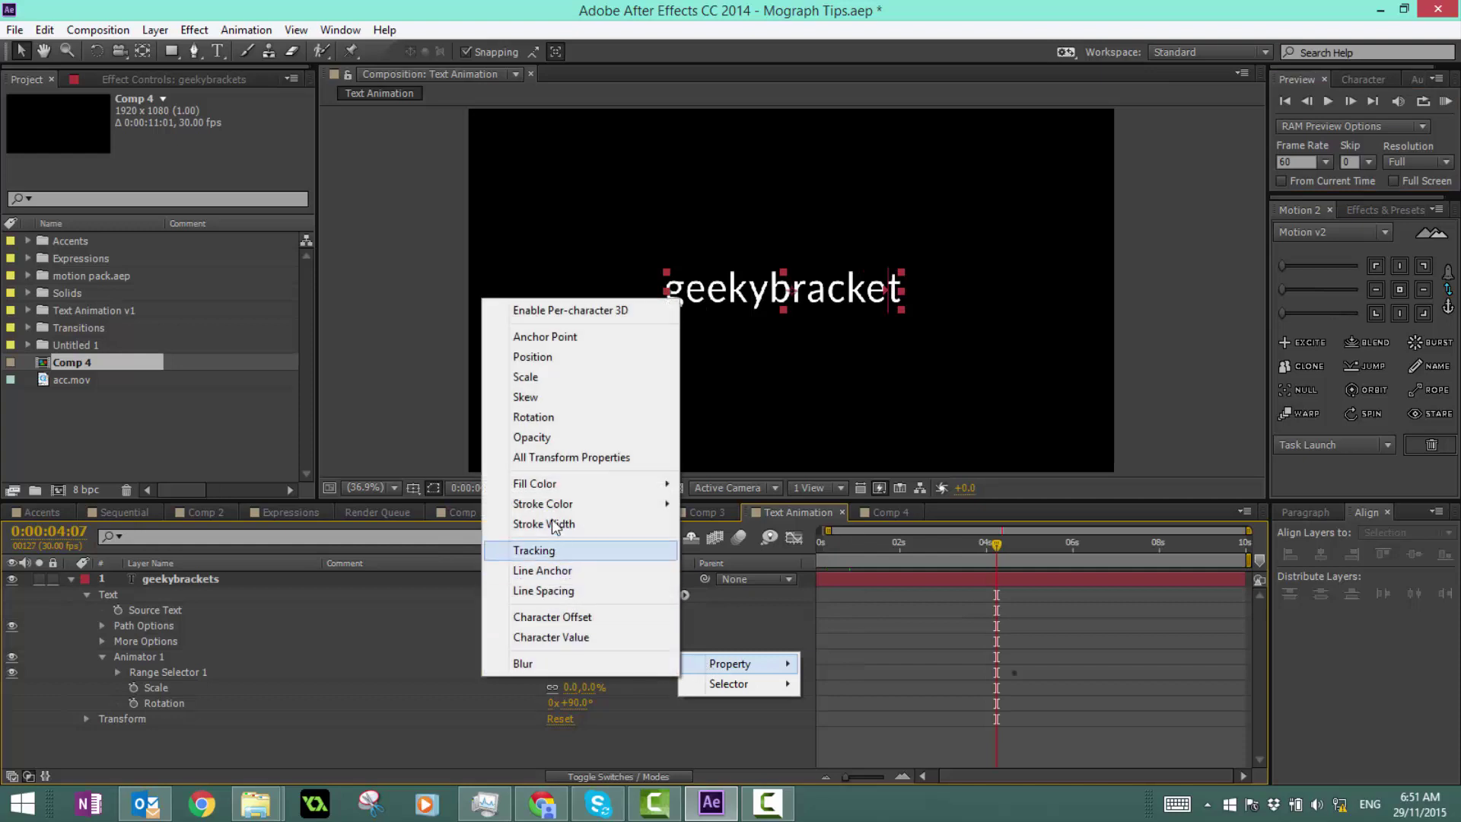
left_click(567, 438)
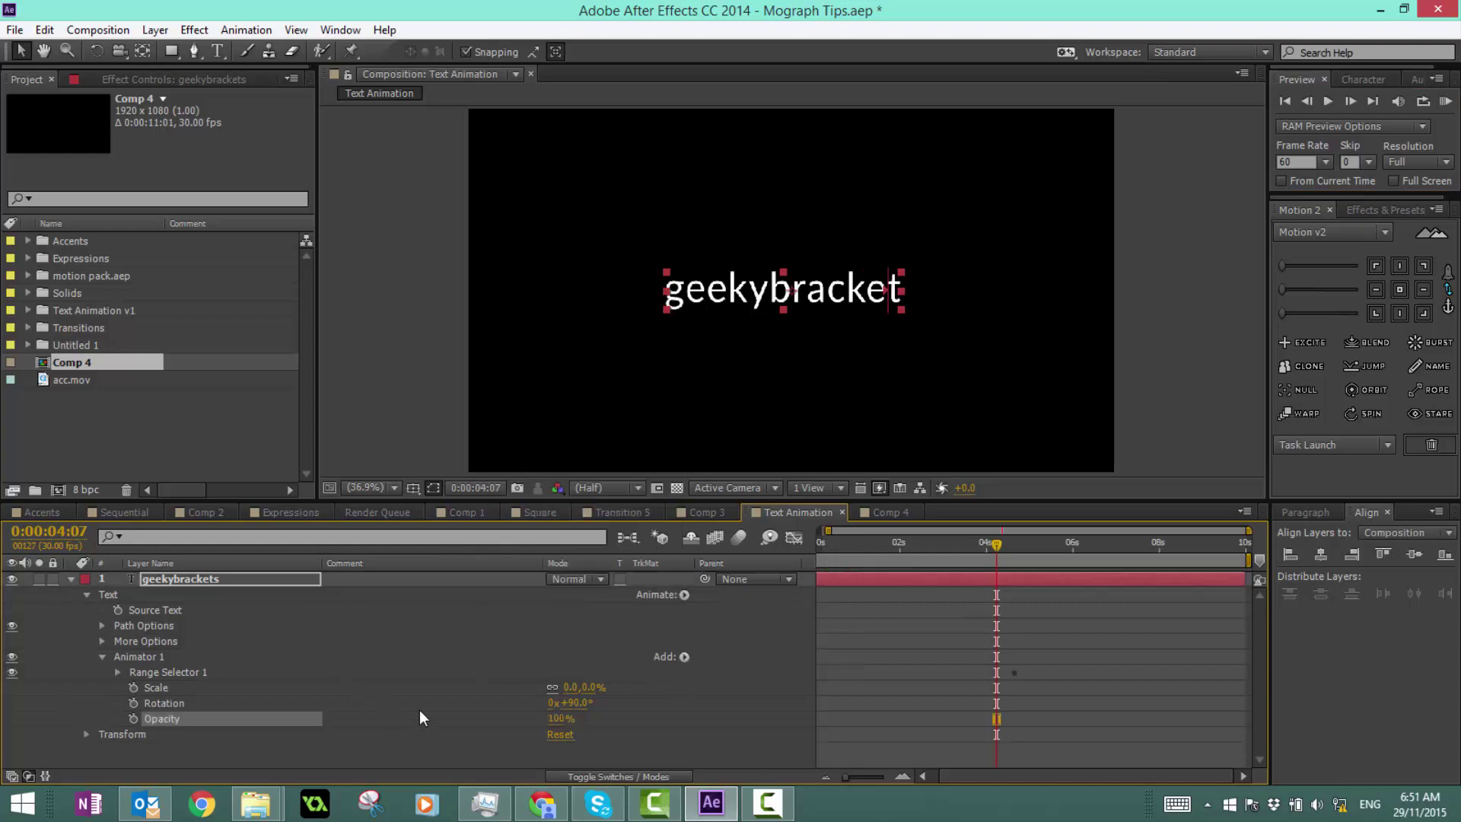
left_click(549, 719)
type("0")
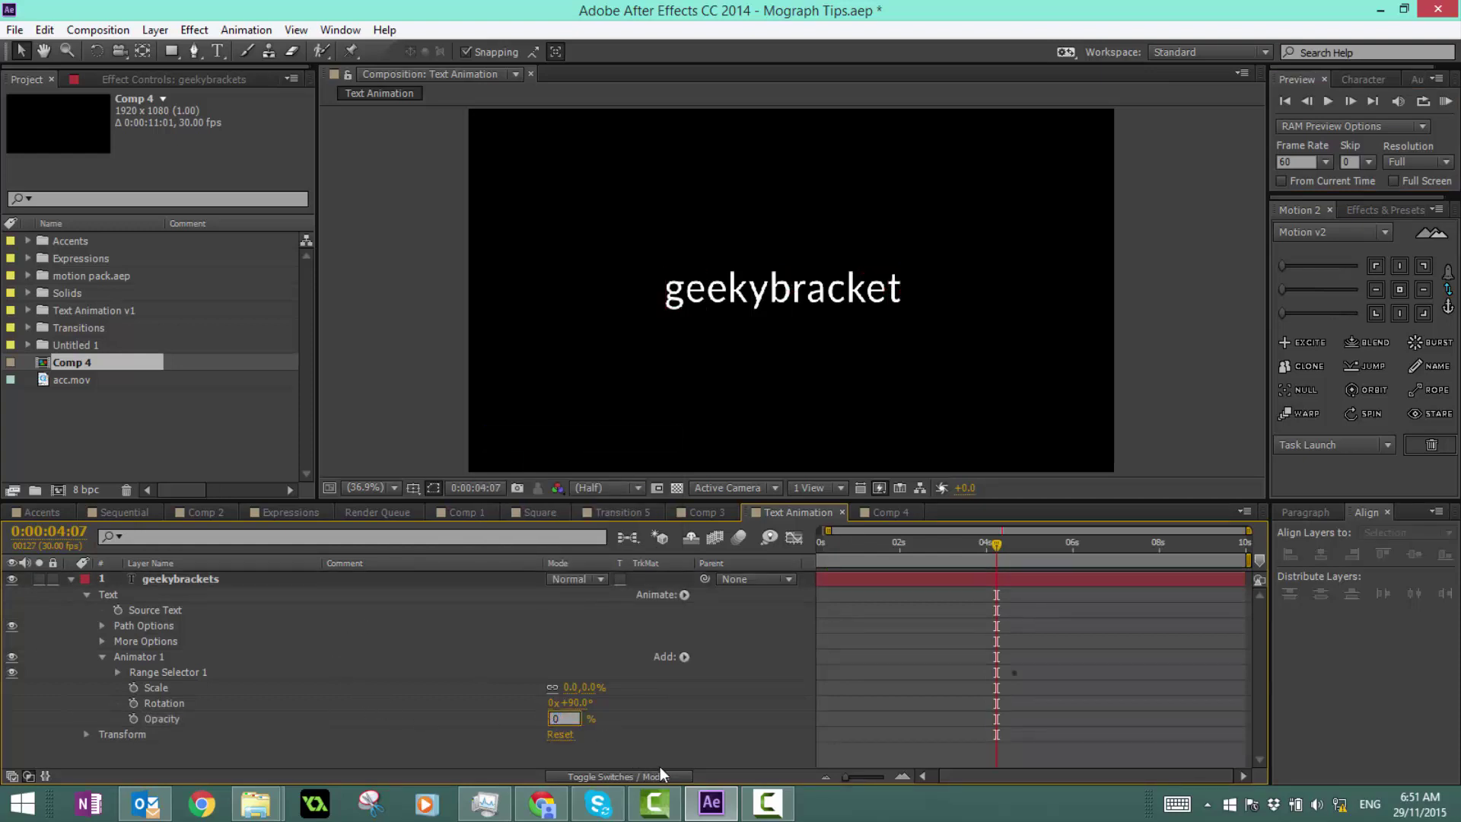
key("Return")
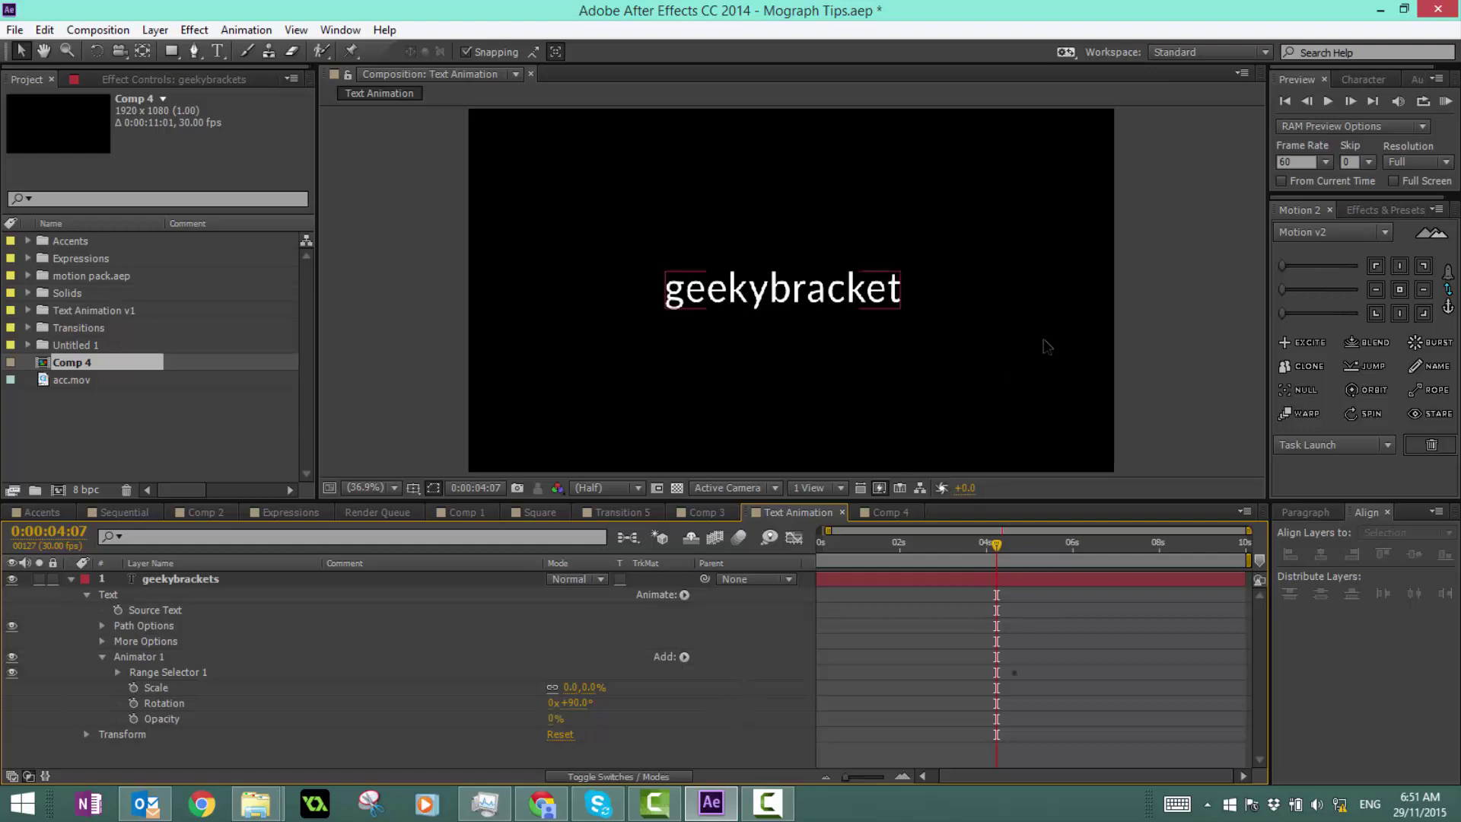
left_click(1447, 107)
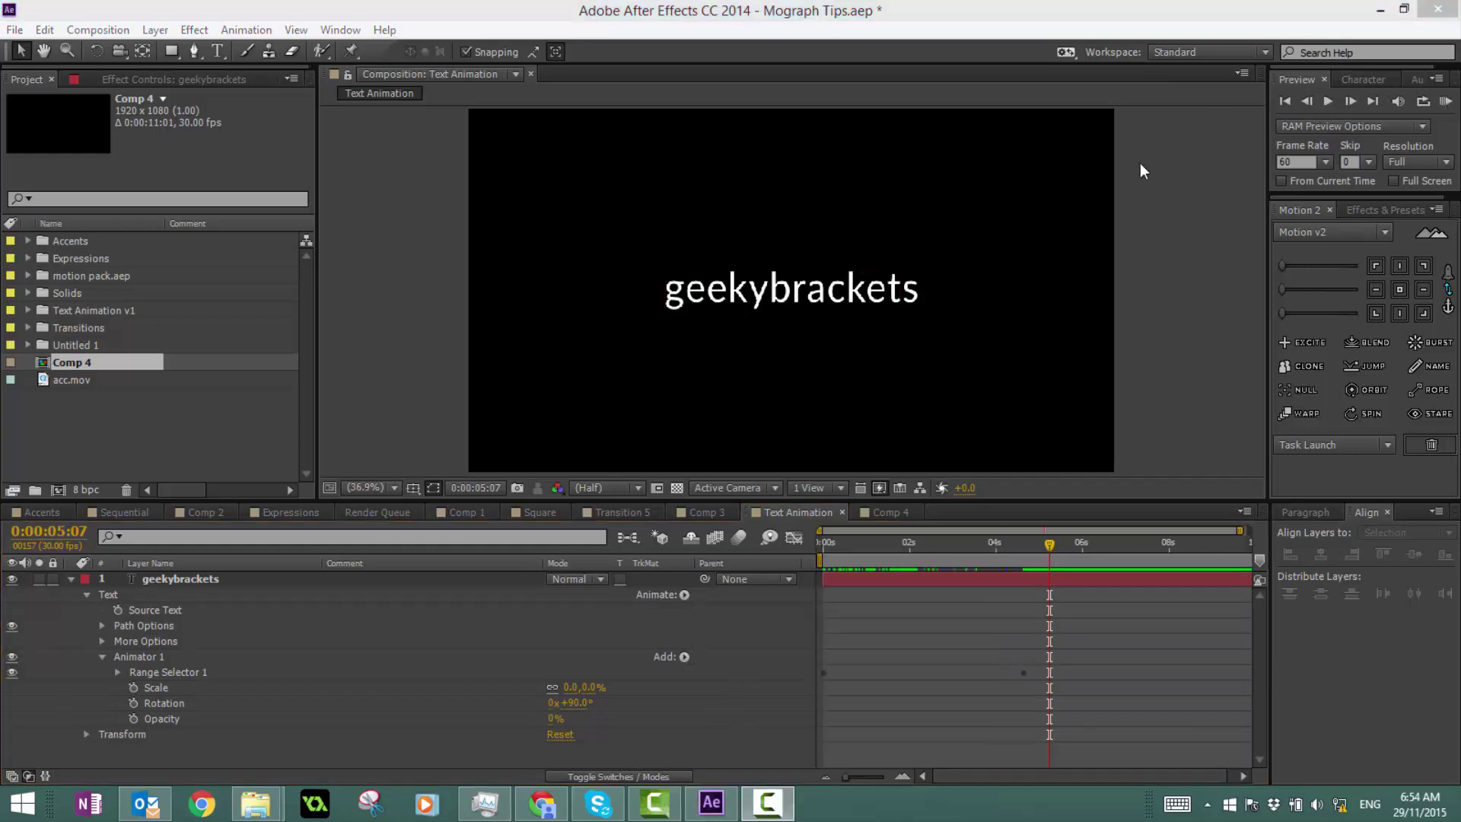
left_click(1448, 106)
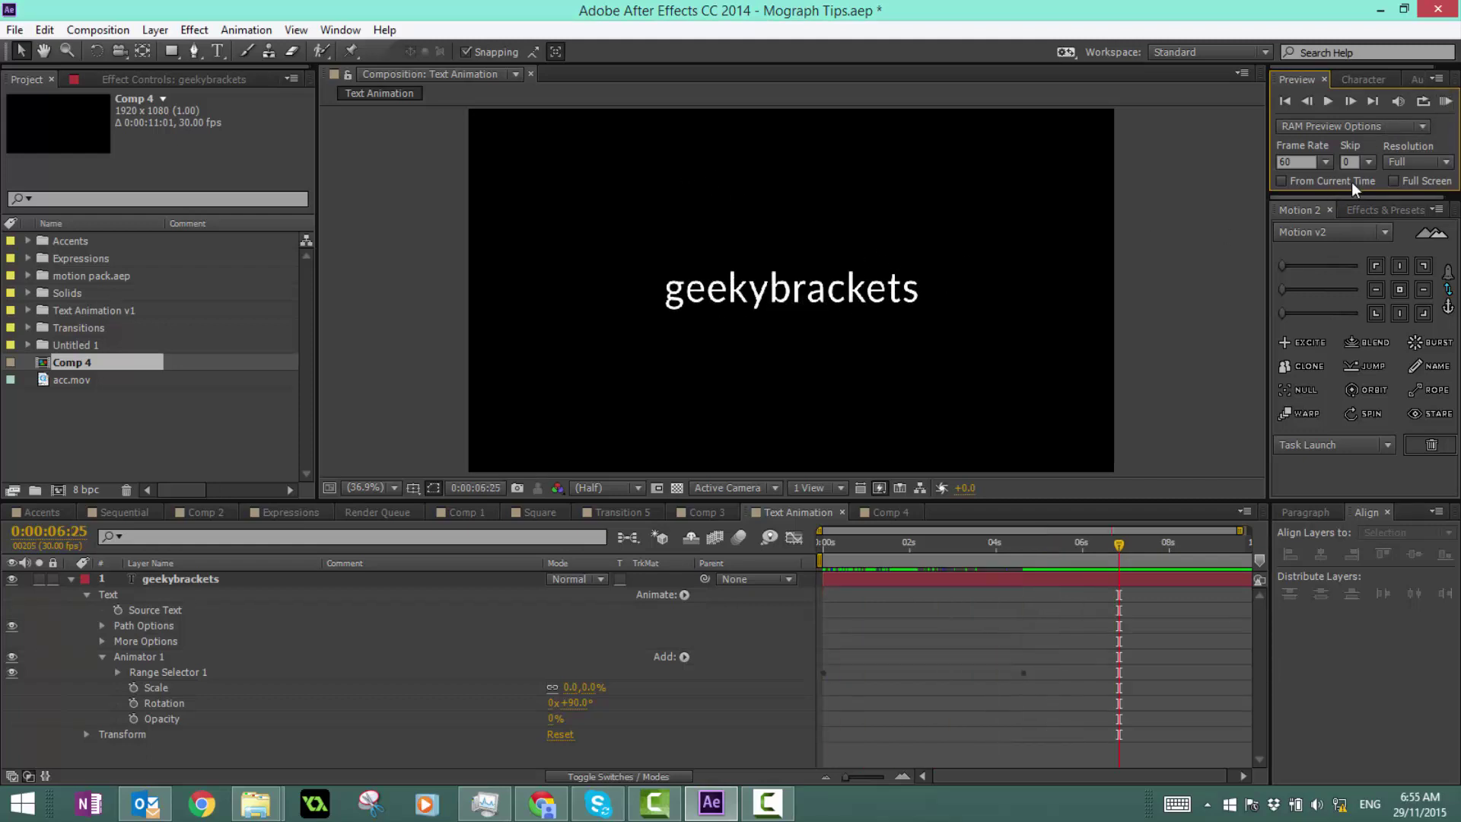
Step: Set Range Selector 1's Advanced Ease High and Ease Low to 0% and preview the animation
key("space")
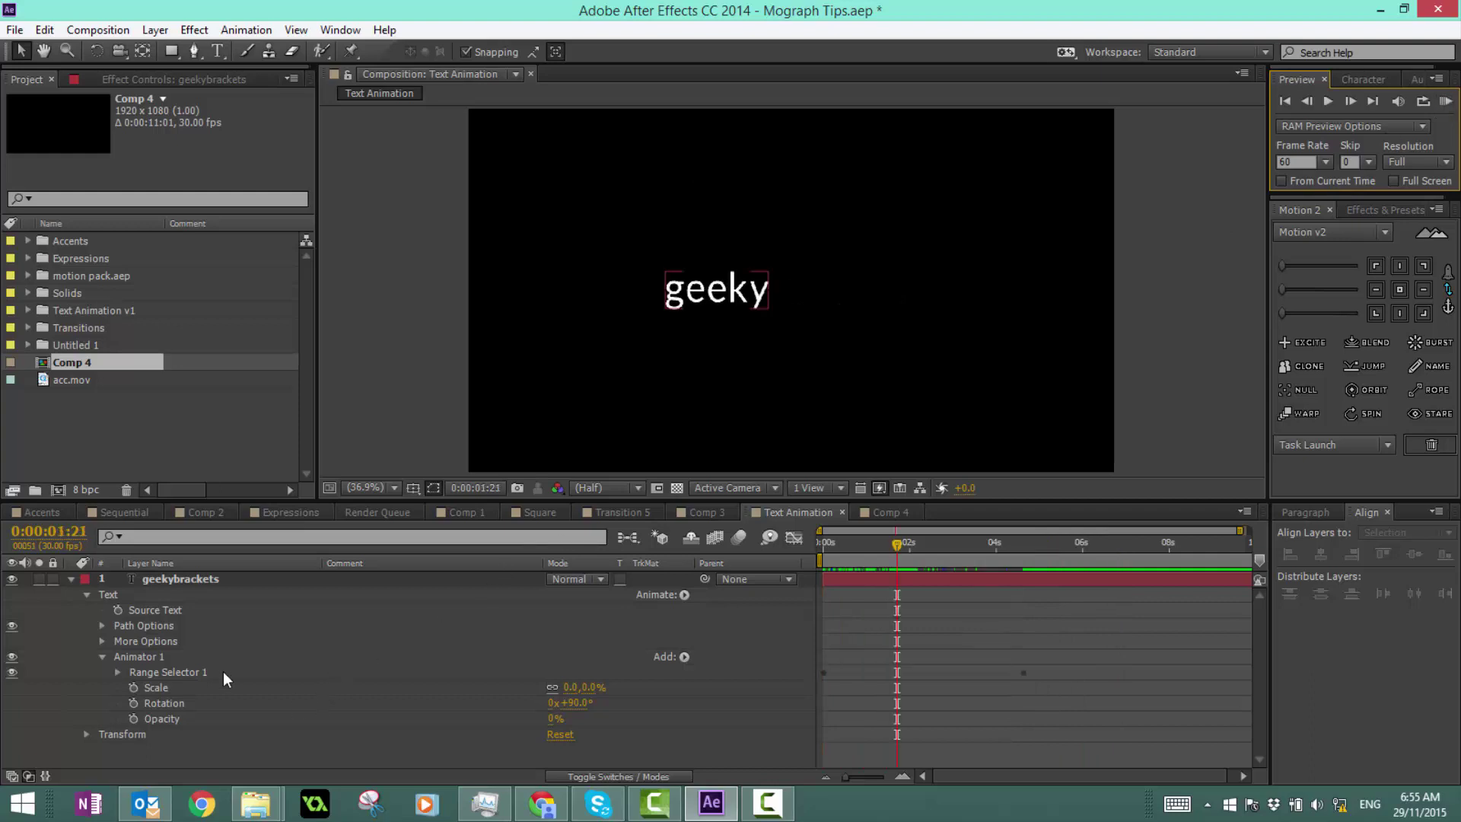
left_click(114, 673)
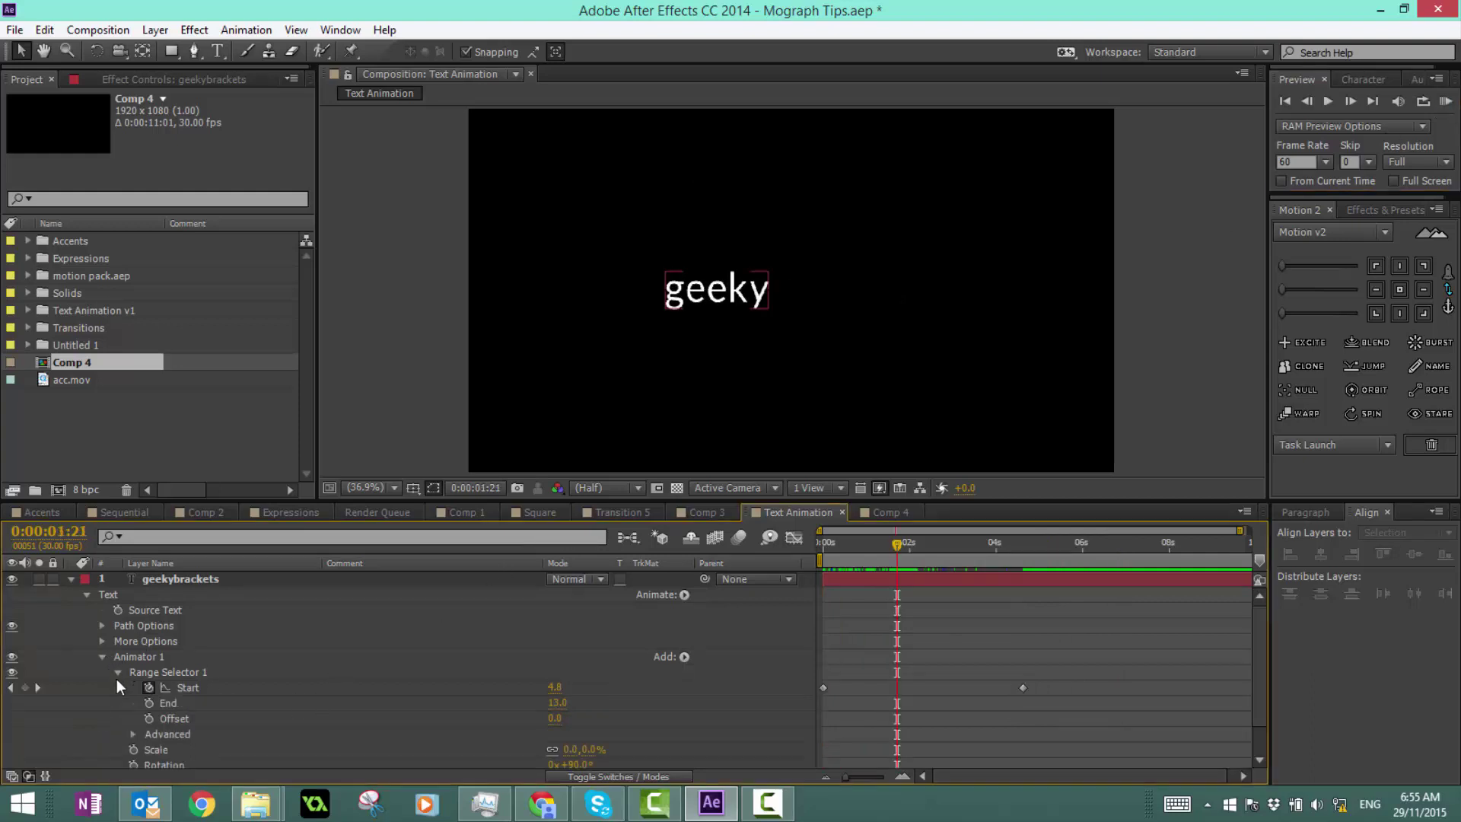
left_click(132, 734)
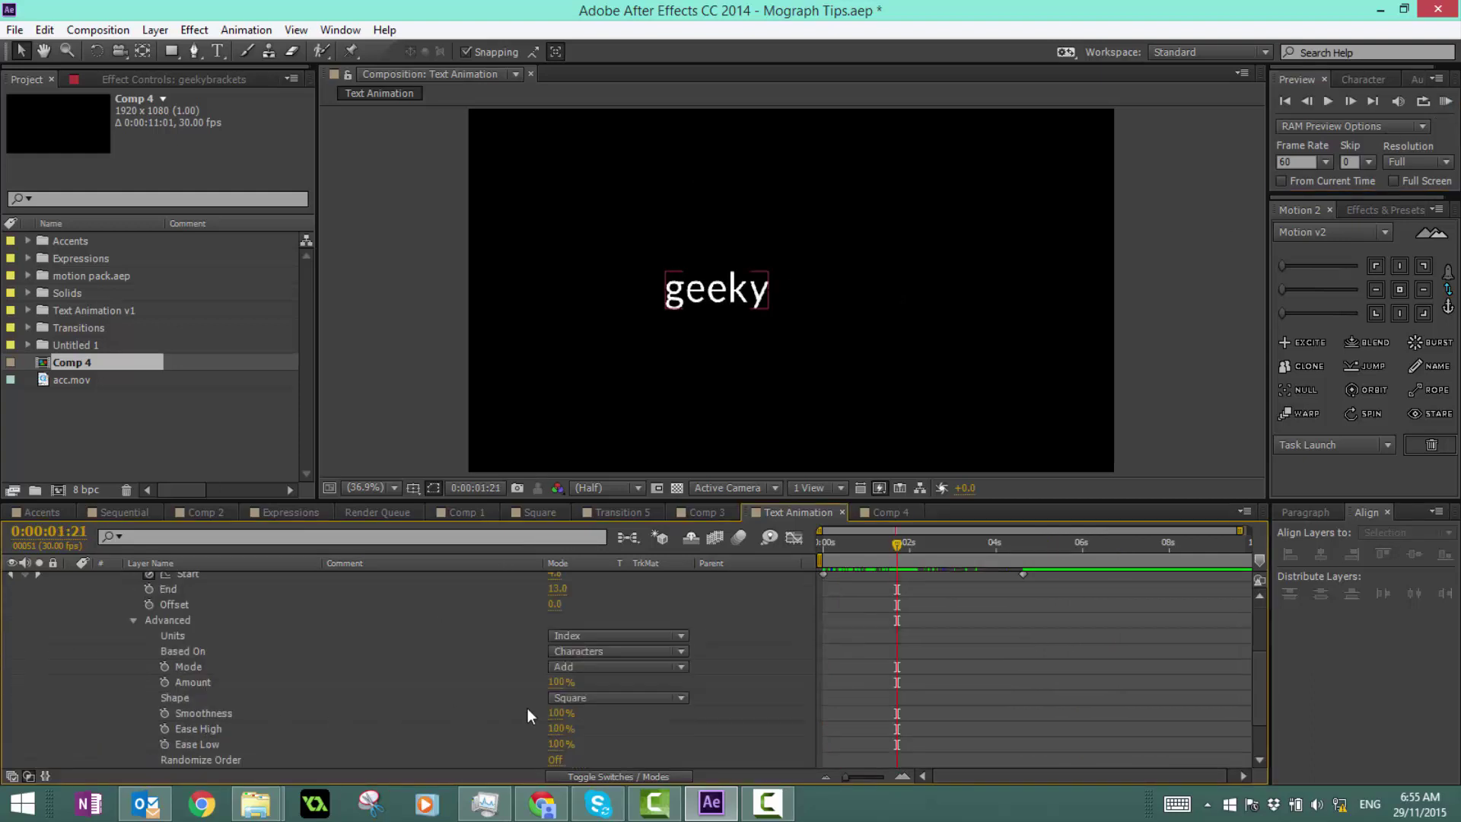
left_click(561, 728)
type("0")
key("Tab")
type("0")
key("Return")
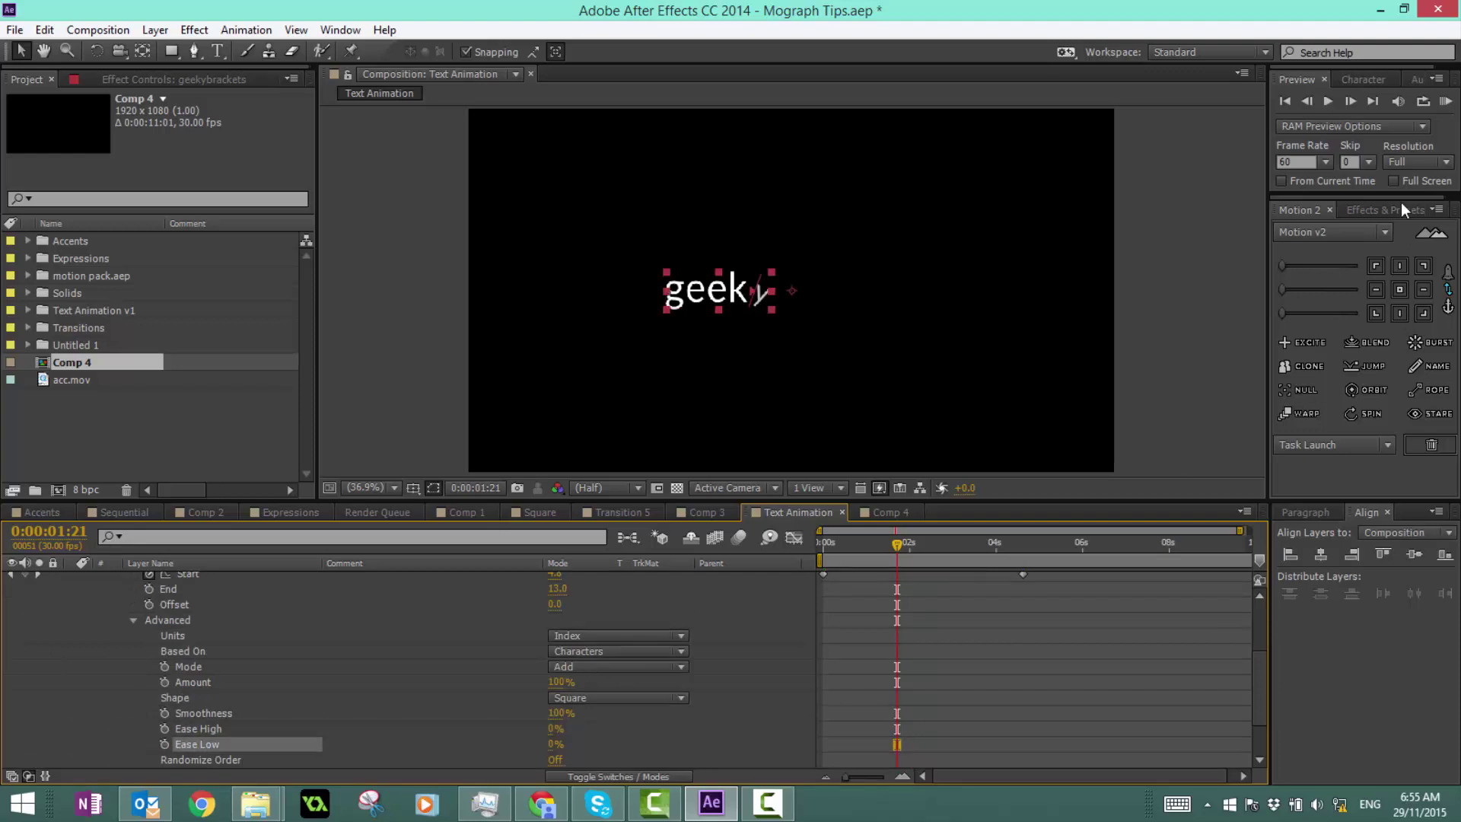
left_click(1445, 101)
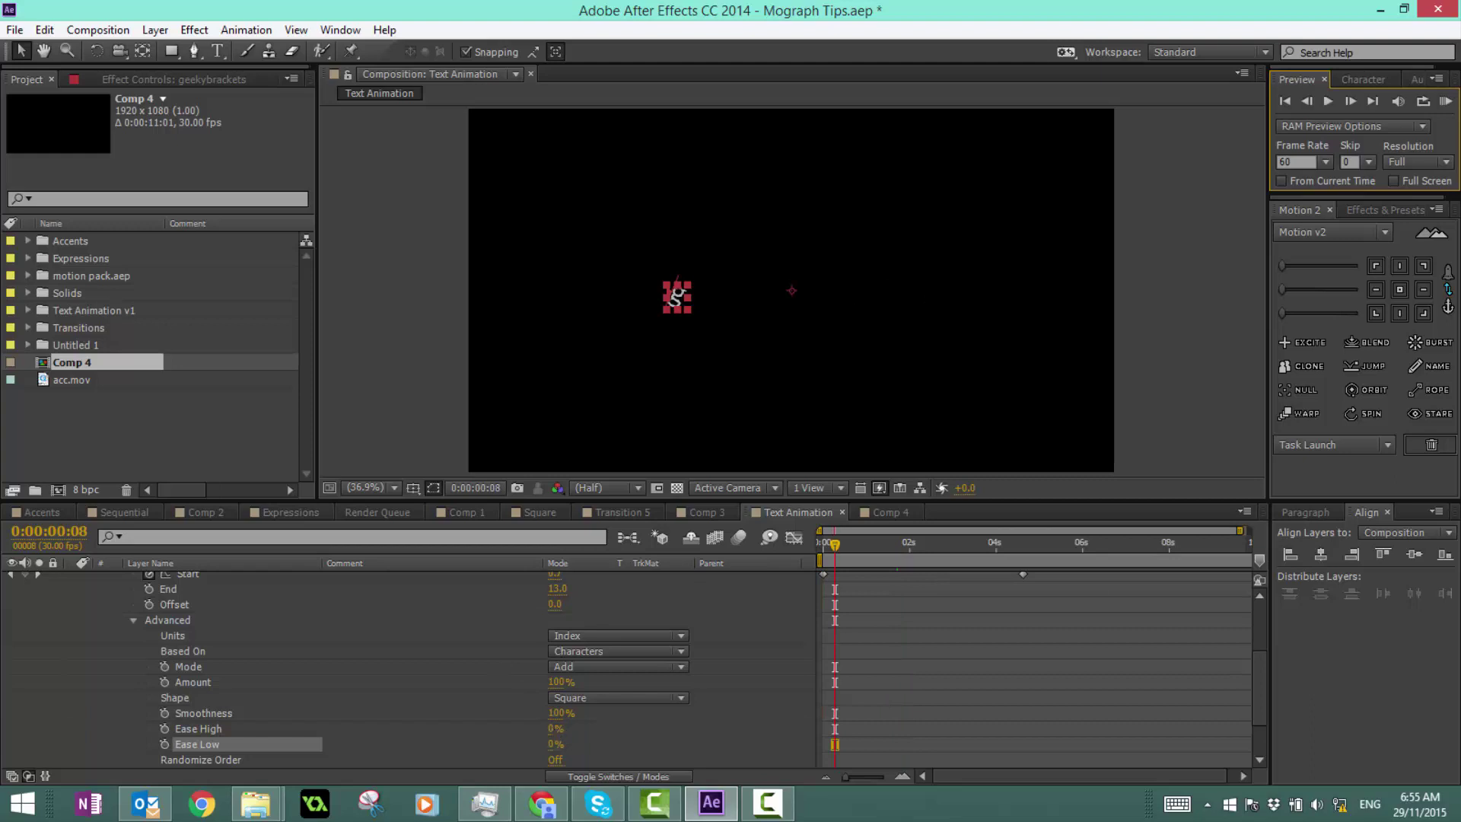
Step: Drag the easing back up to Ease High 100% and Ease Low 92%, then collapse Range Selector 1
key("F10")
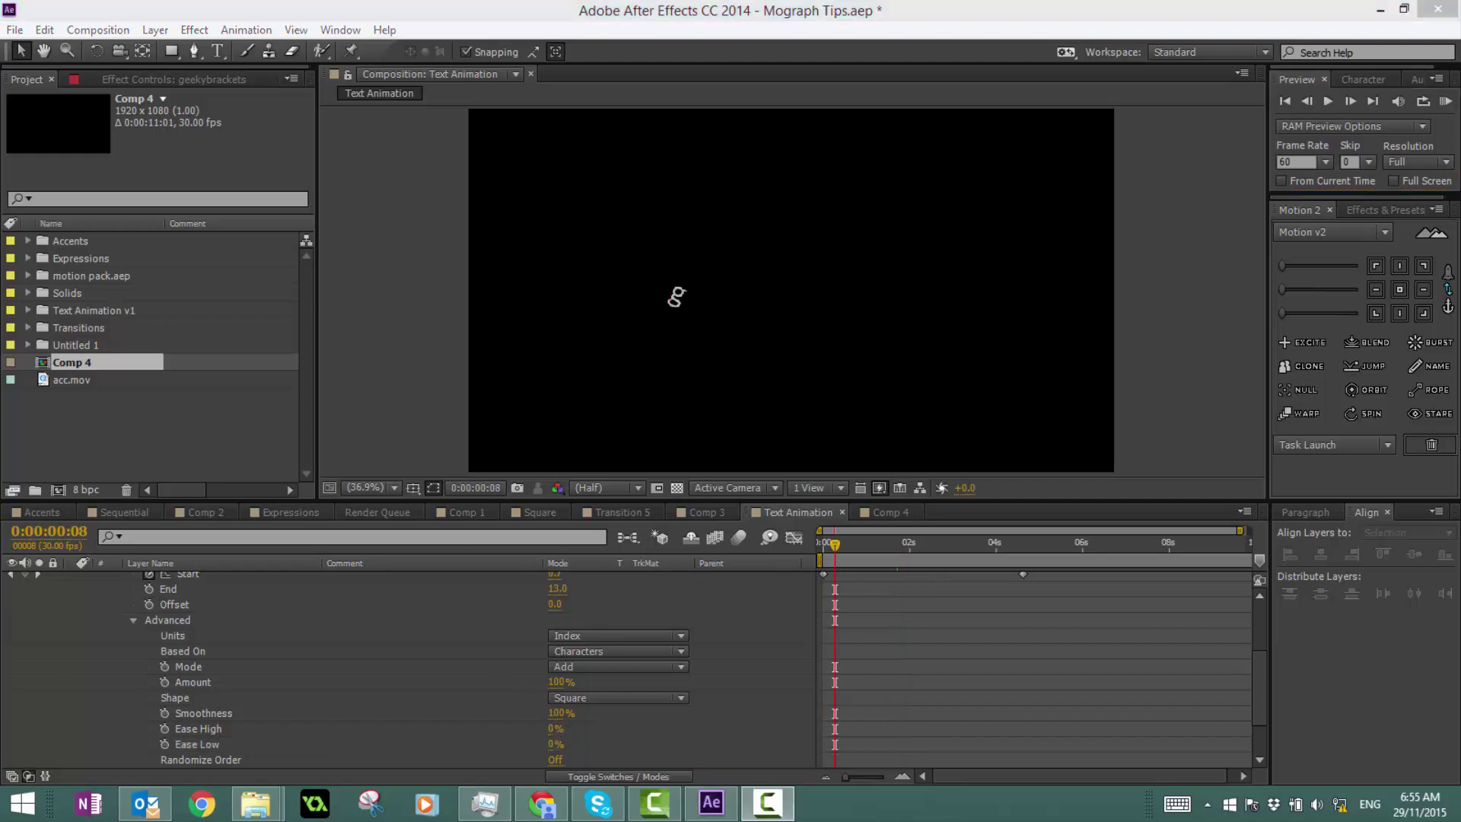
left_click(555, 735)
left_click_drag(553, 755, 679, 746)
left_click_drag(1254, 679, 1255, 613)
left_click(118, 672)
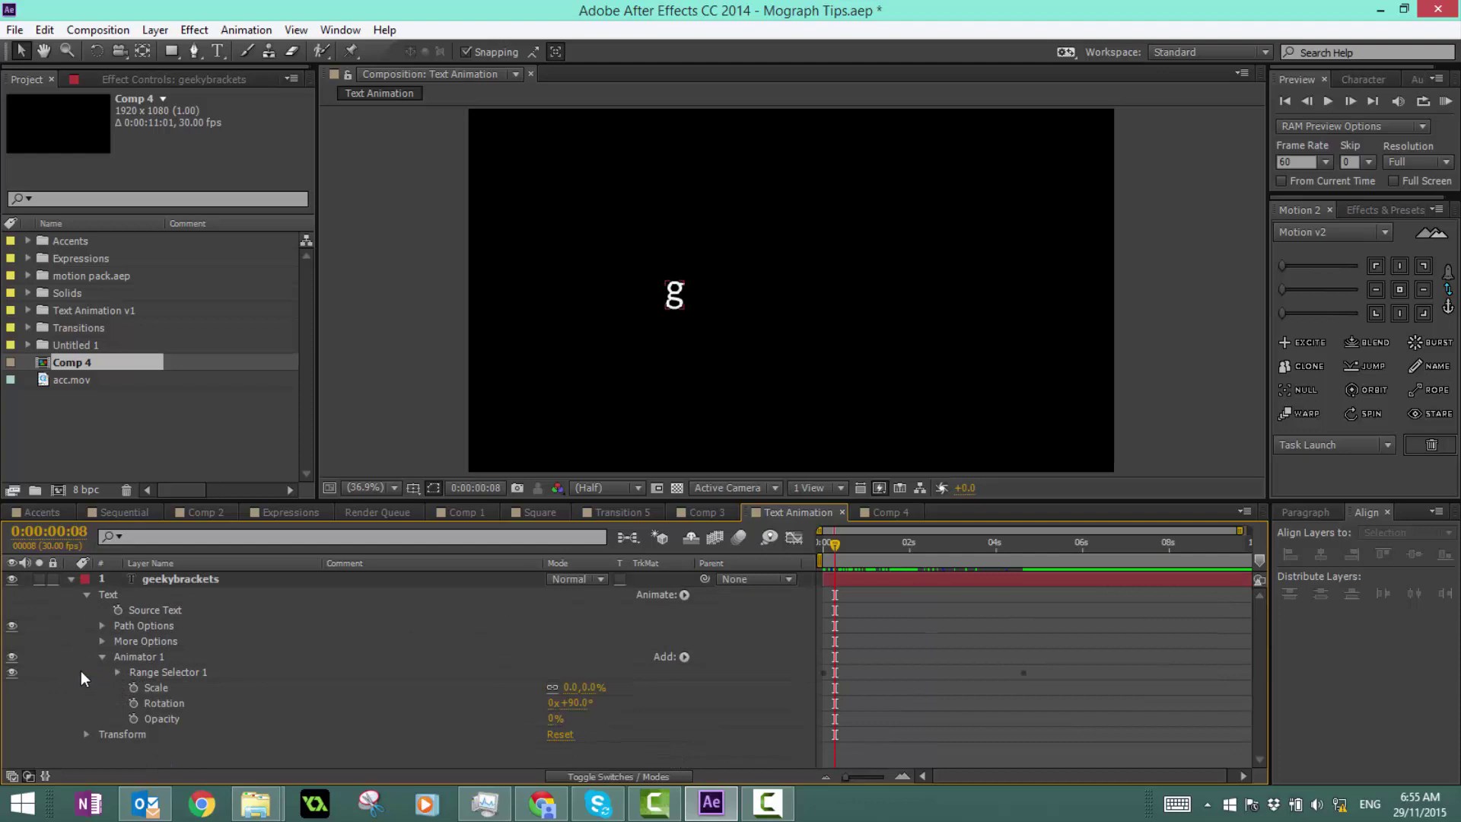
left_click(103, 657)
left_click(102, 656)
left_click(685, 657)
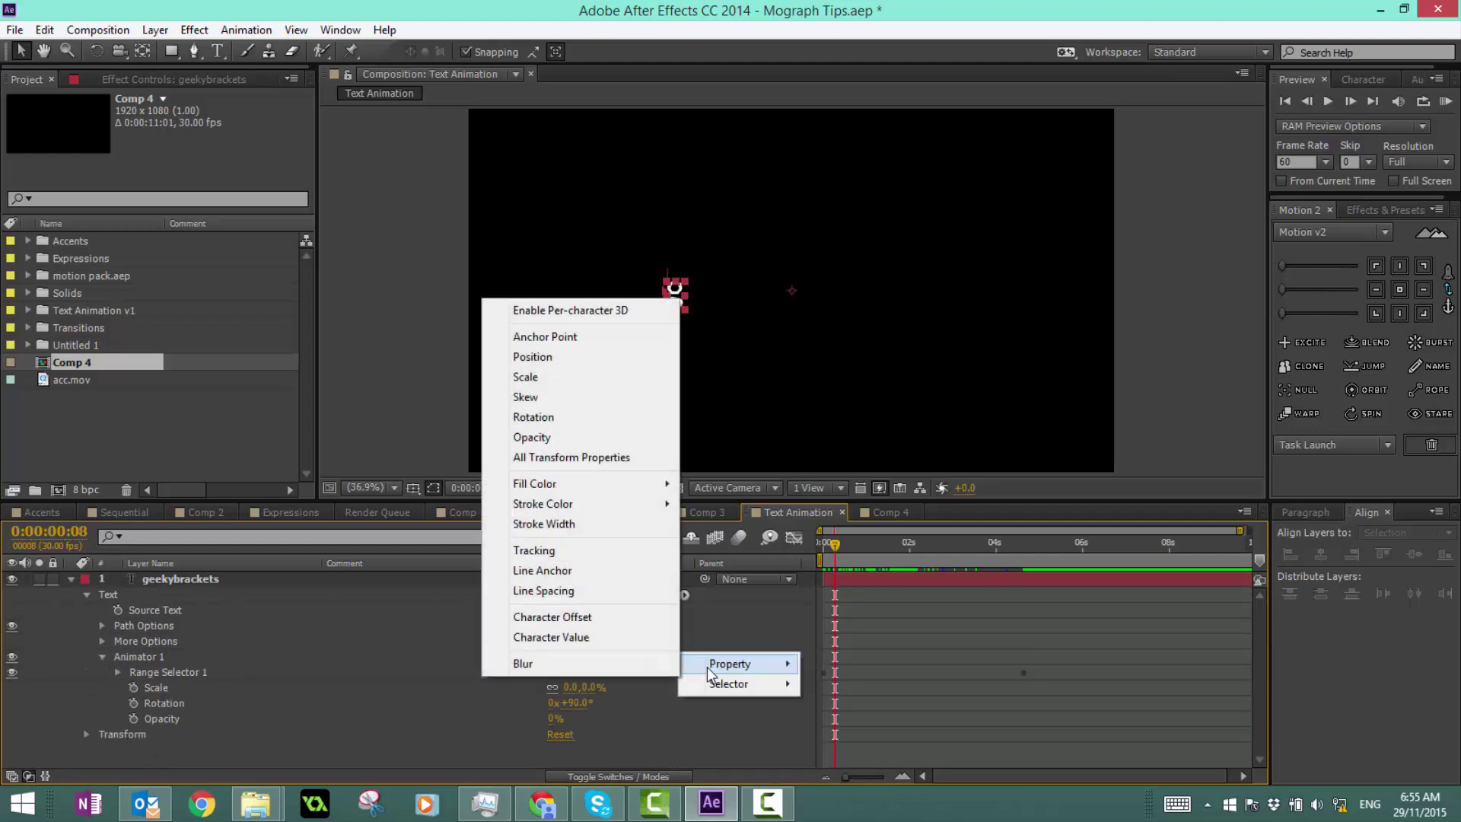
mouse_move(722, 684)
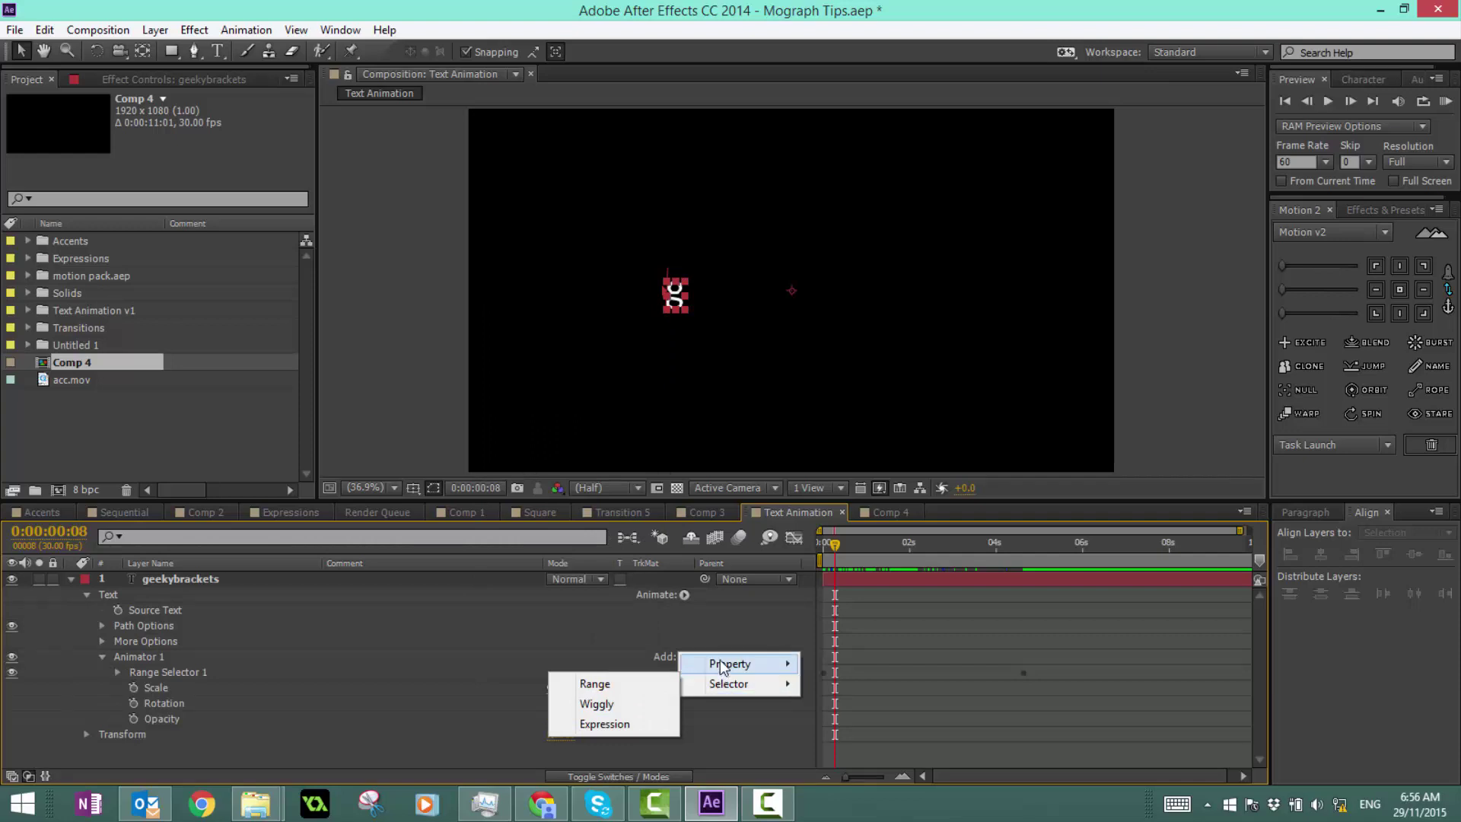
left_click(748, 638)
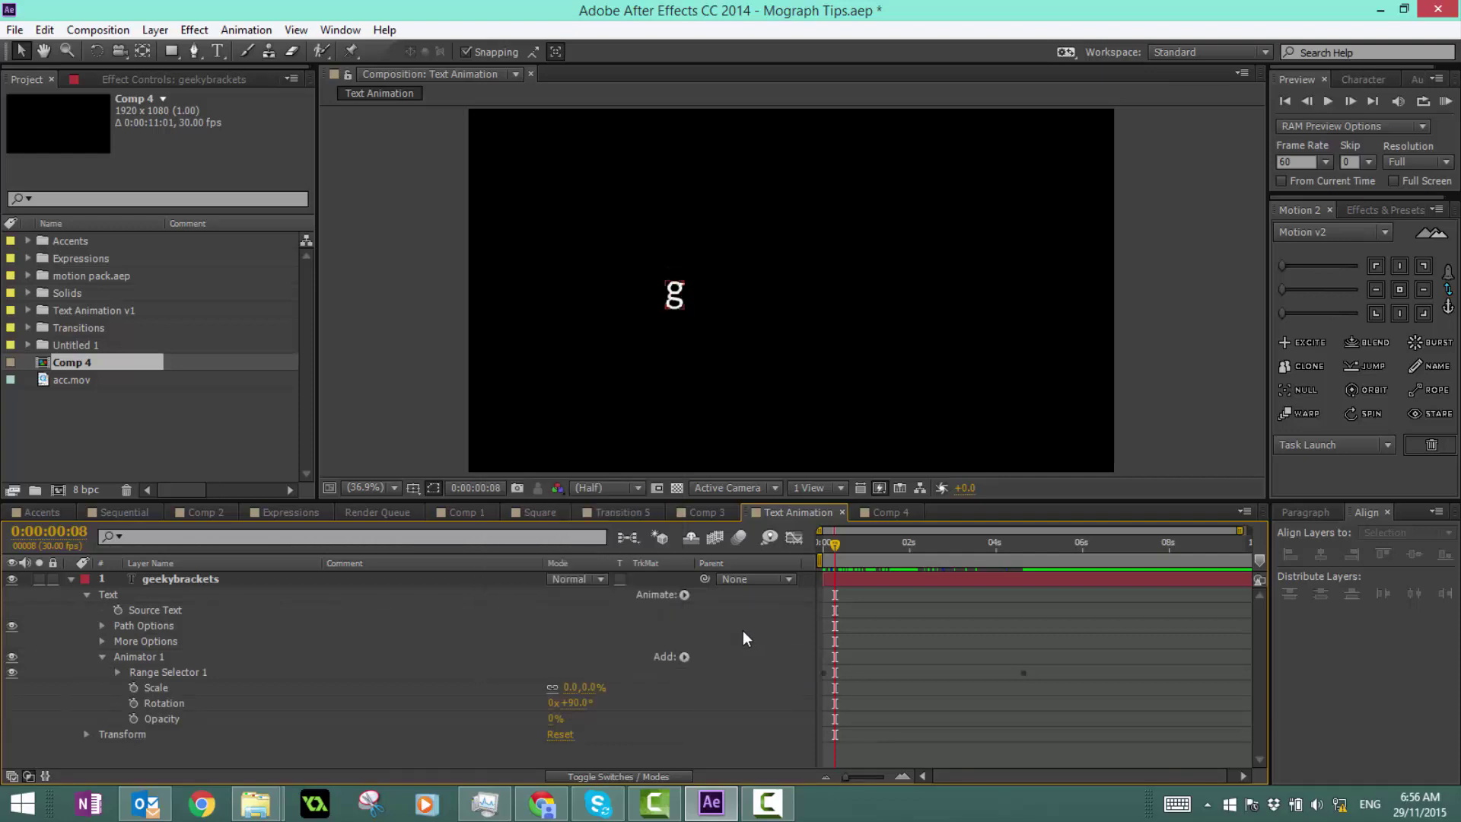